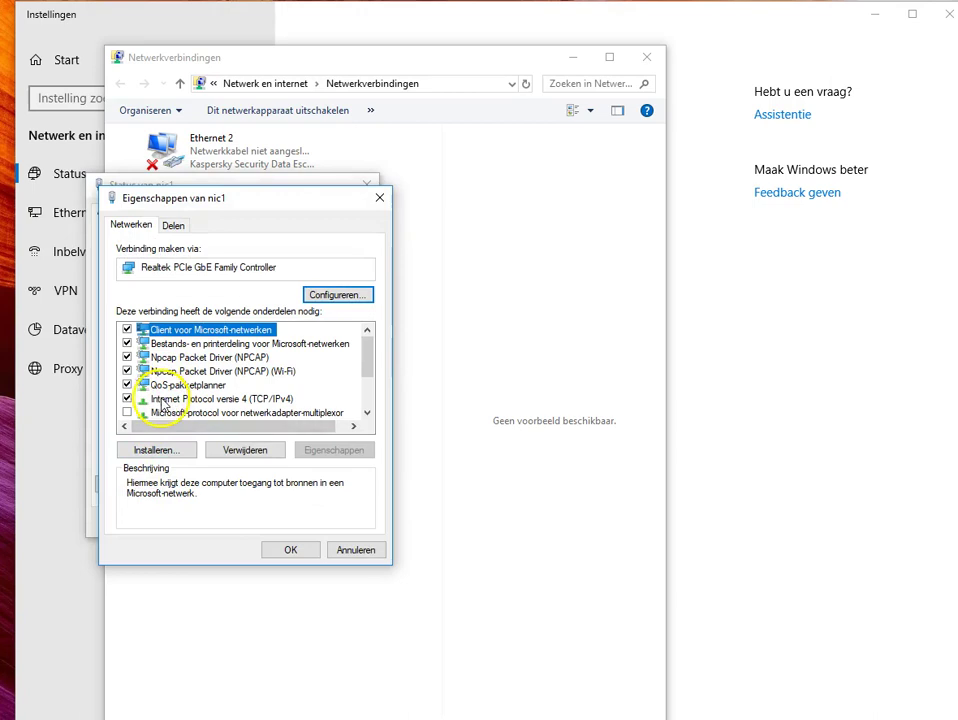
Step: Give nic1 the manual IPv4 address 192.168.1.10 with subnet mask 255.255.255.0
double_click(268, 399)
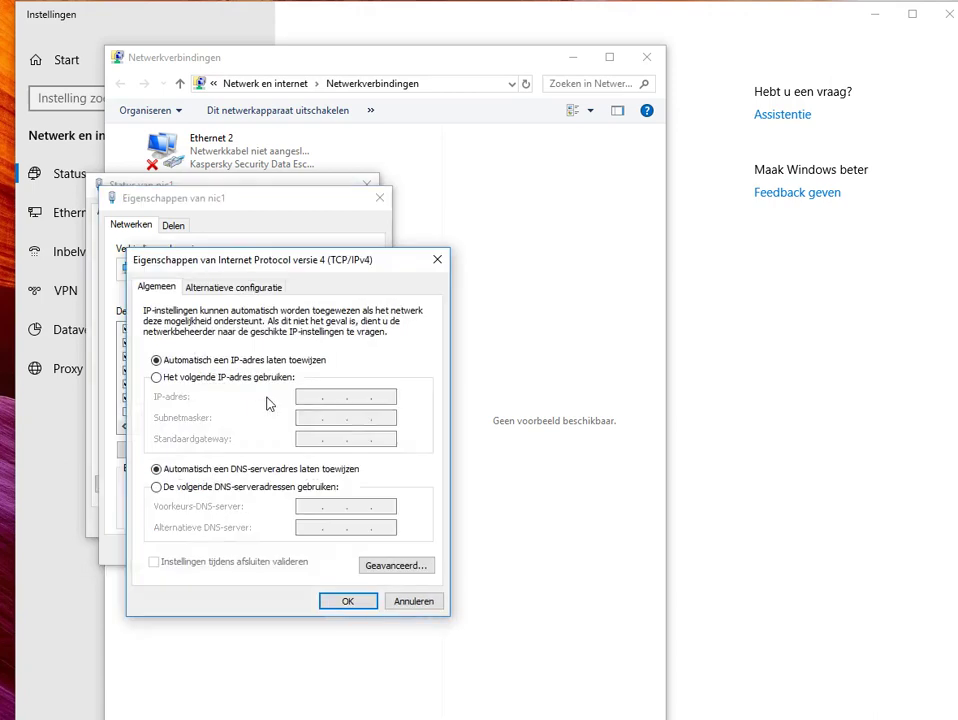
click(157, 380)
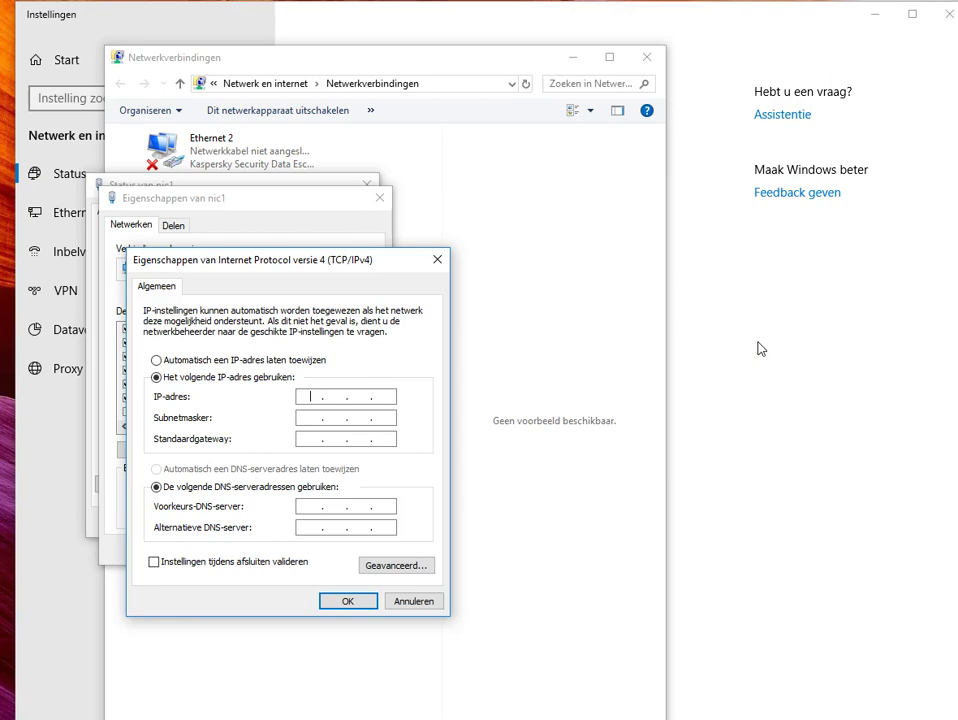
text(192 . 168 . 1 .)
key(period)
text(10)
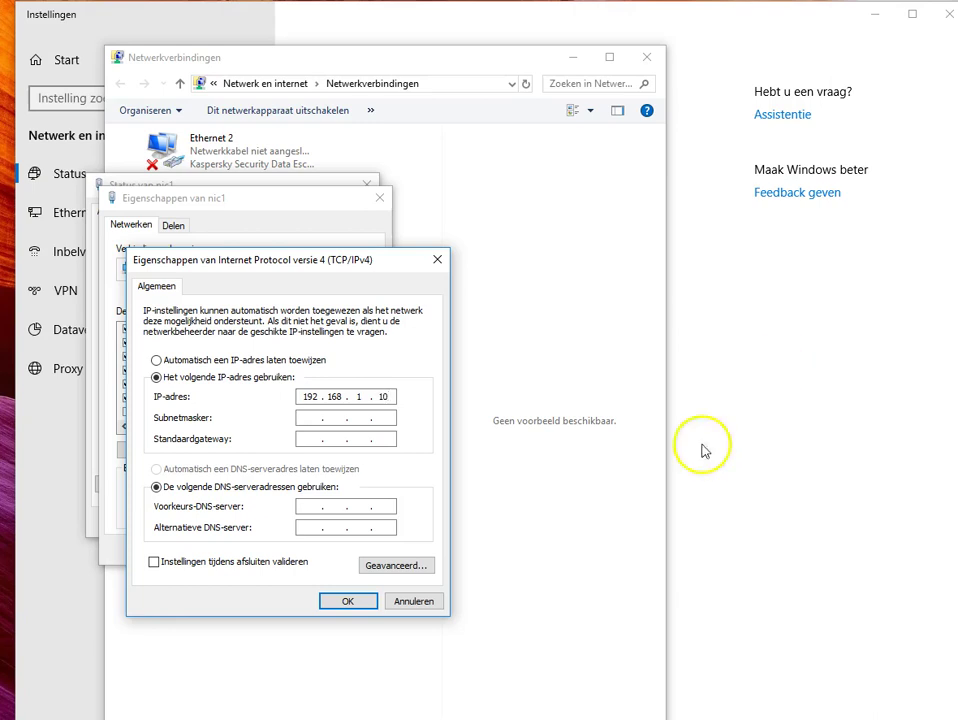
click(307, 418)
click(307, 418)
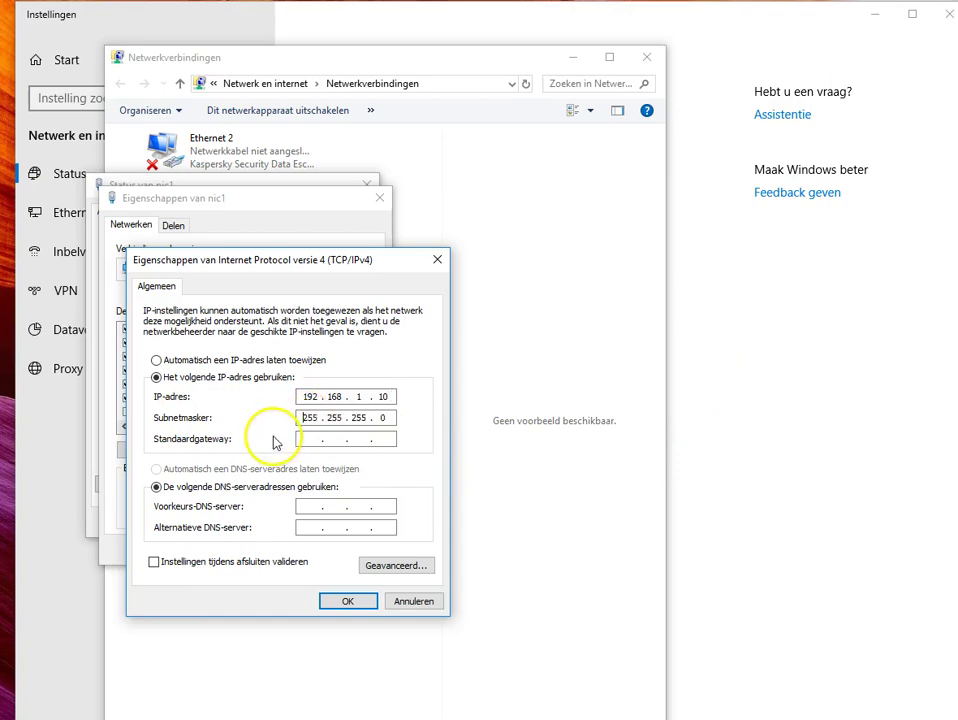
Step: Confirm the IPv4 settings and close the adapter properties, Network Connections and Settings windows
click(350, 603)
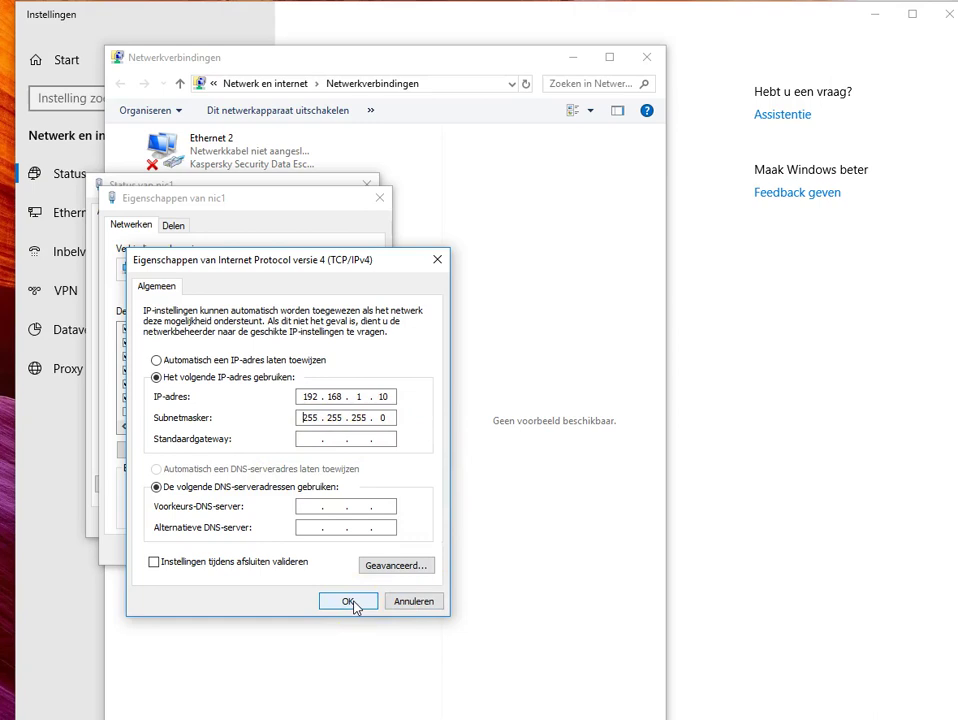
click(290, 551)
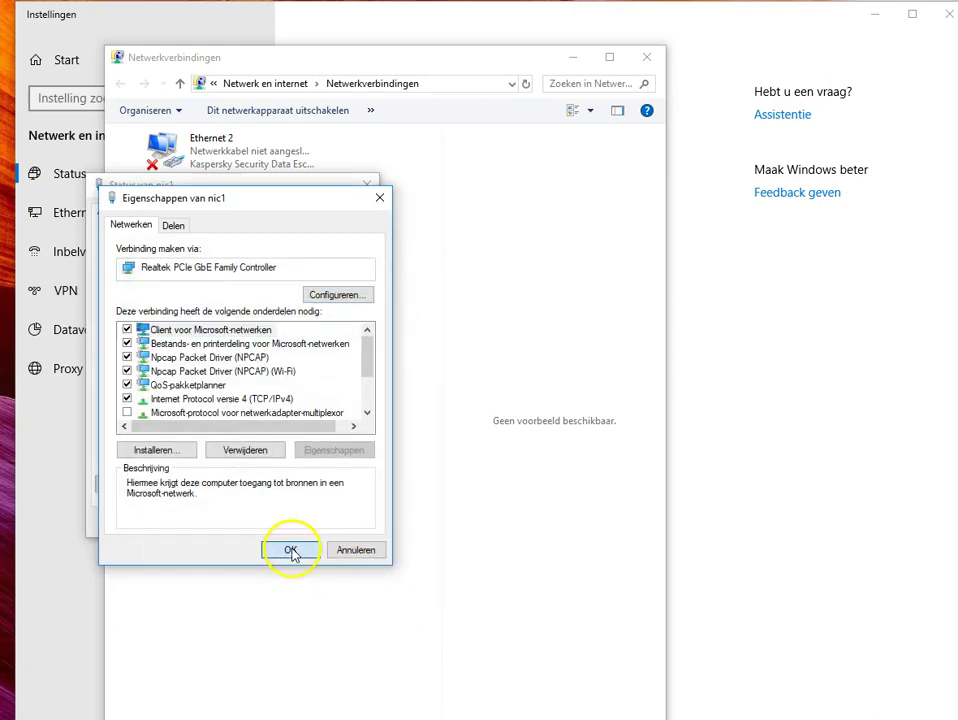
click(348, 521)
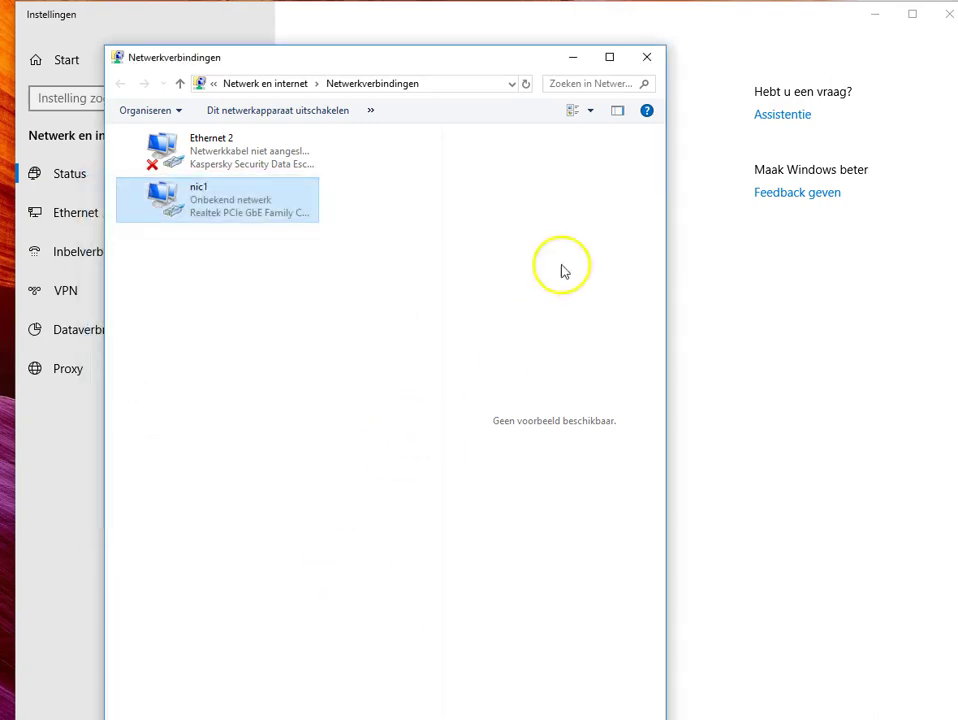
click(648, 57)
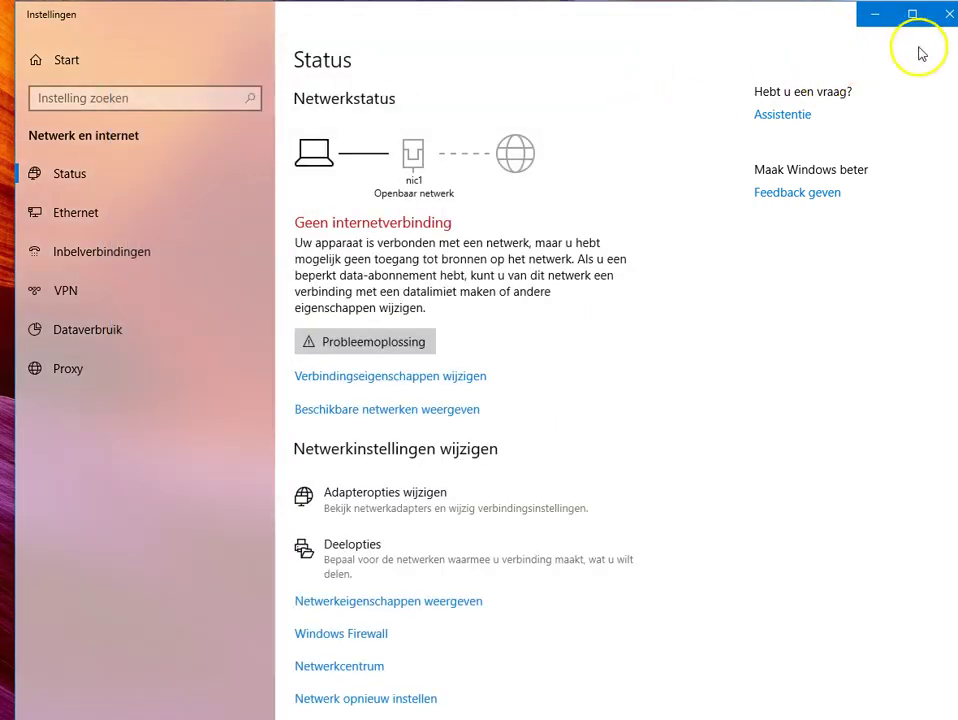
click(947, 18)
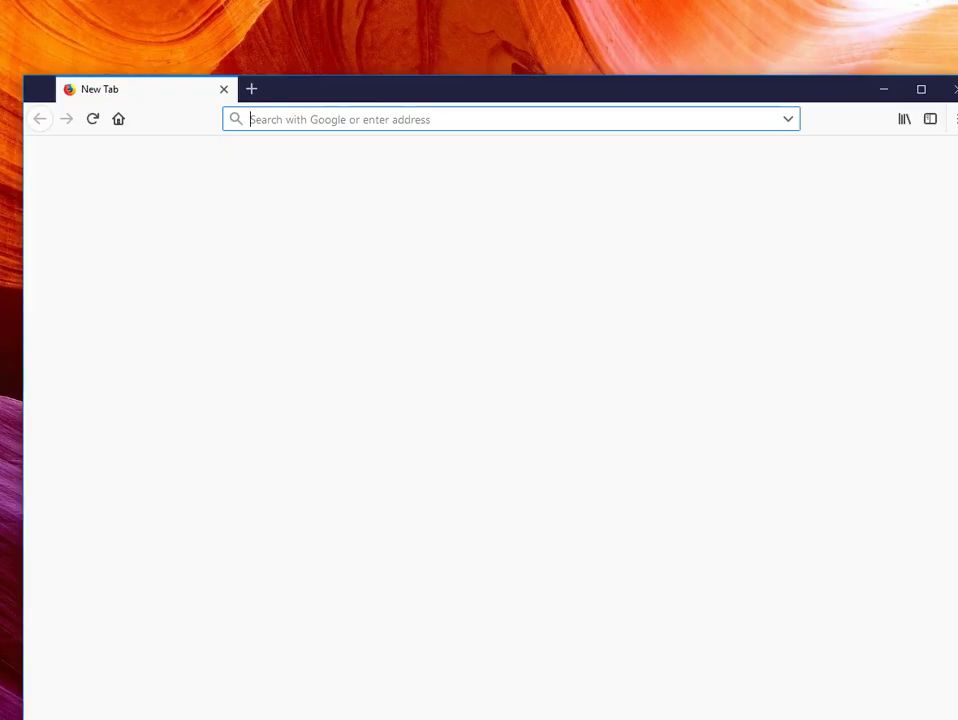
click(581, 453)
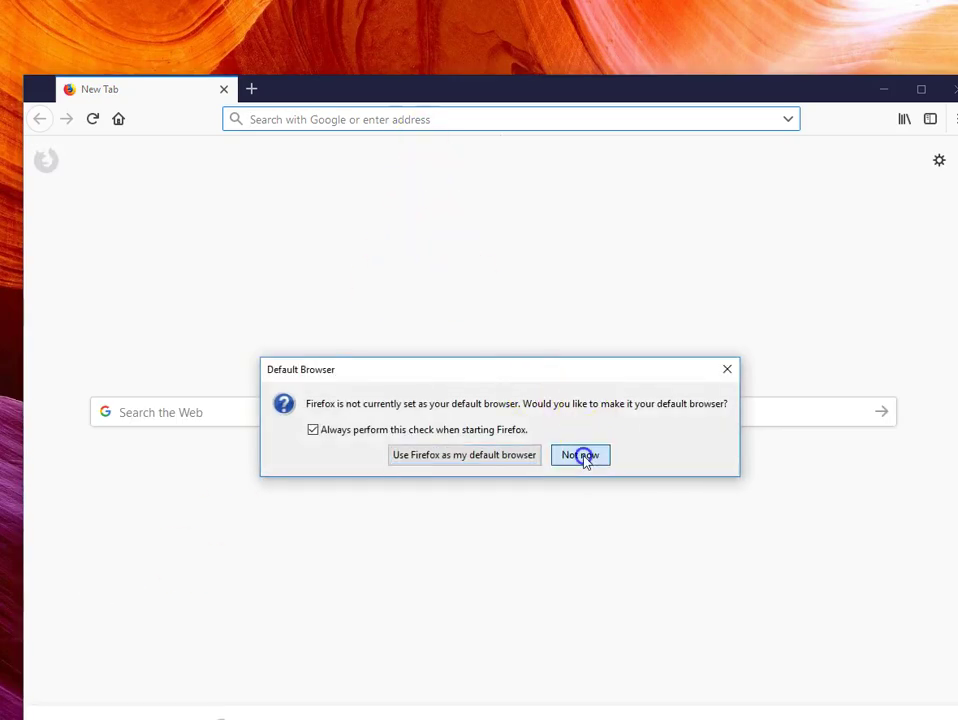
drag(445, 90, 423, 14)
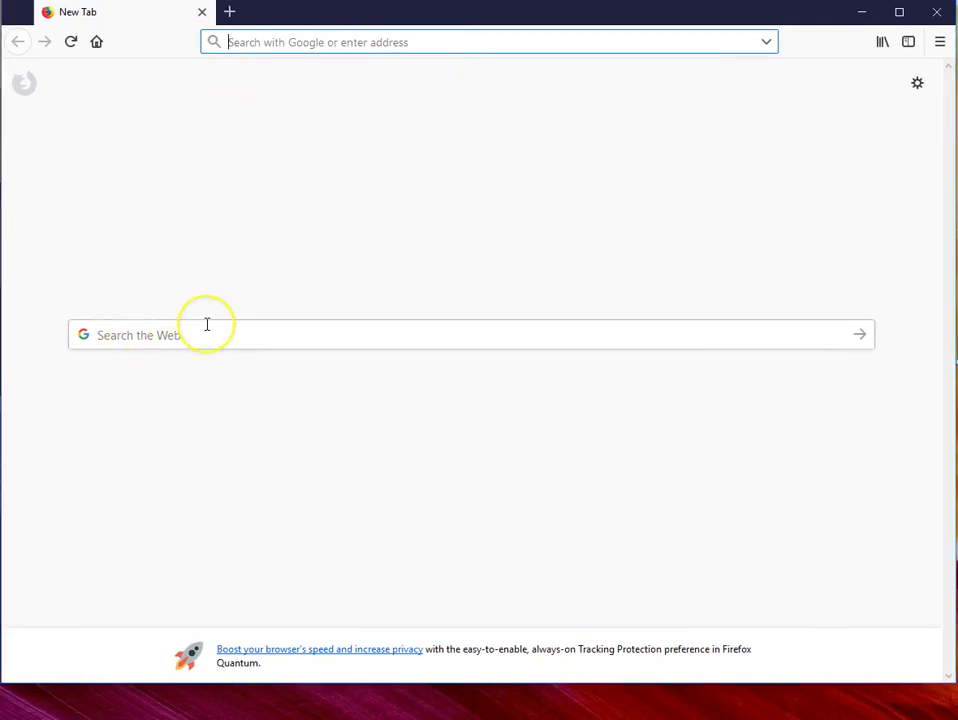
text(https)
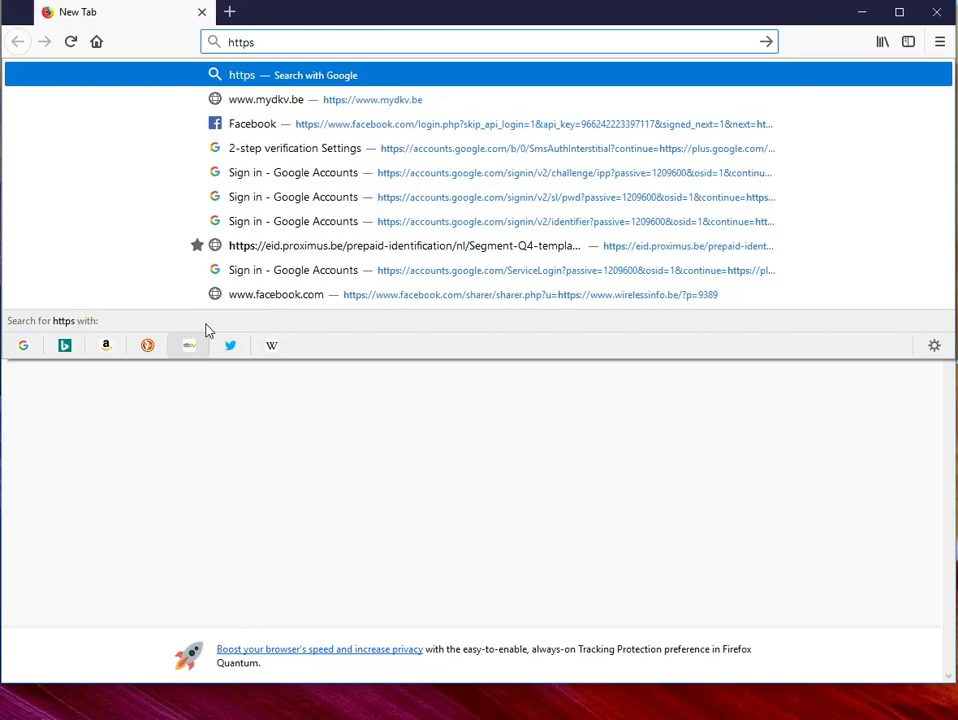
text(://)
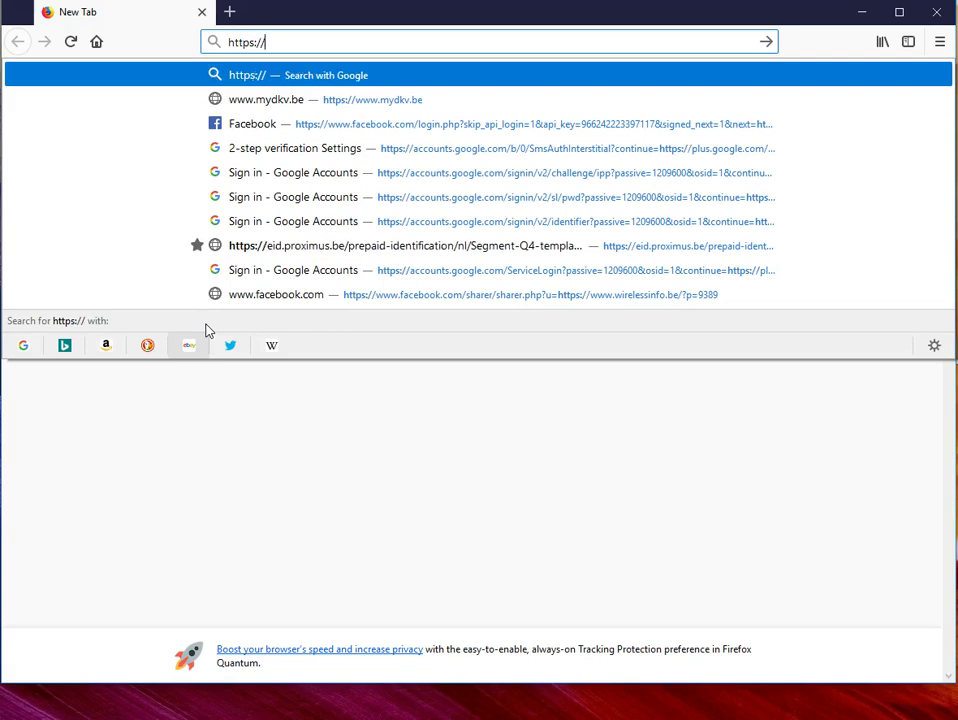
text(192.168.)
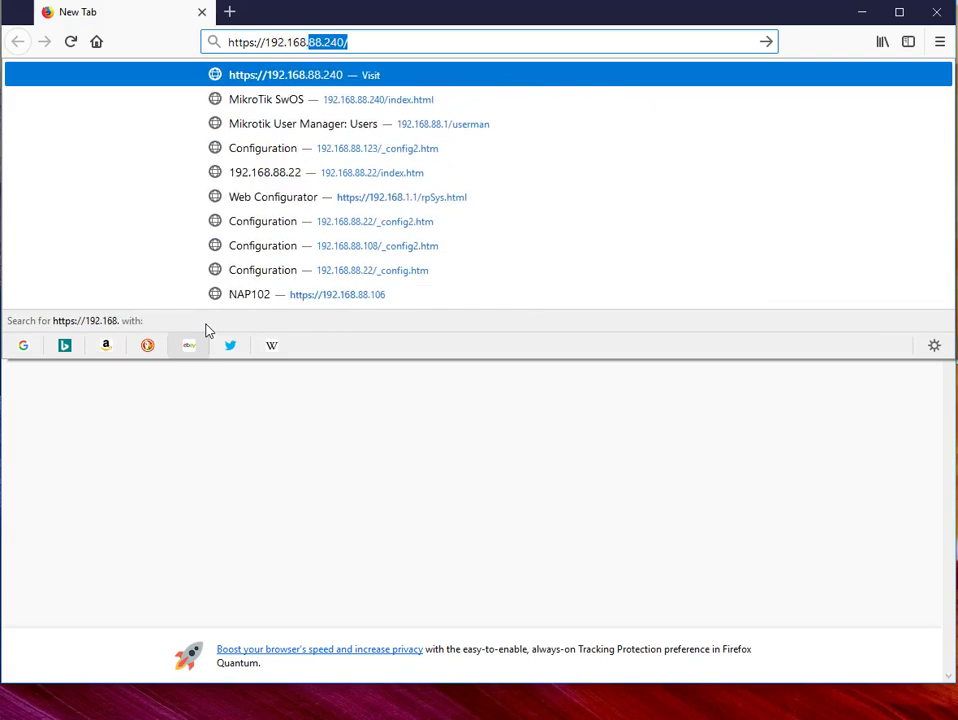
text(1.20)
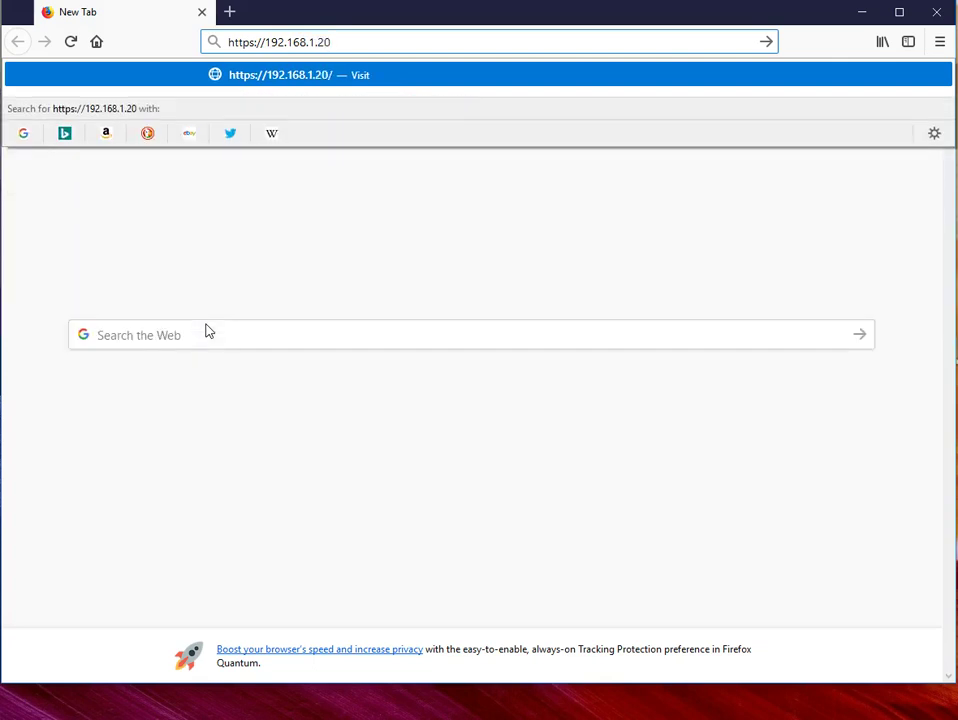
key(Return)
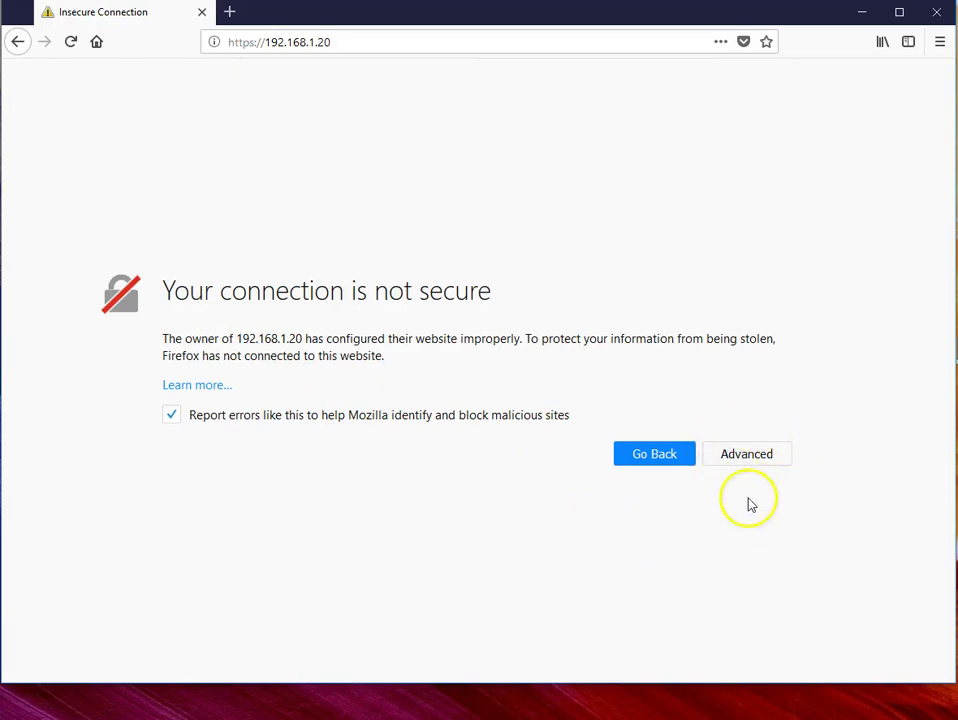
Step: Add a security exception for the device's self-signed certificate at 192.168.1.20
click(747, 458)
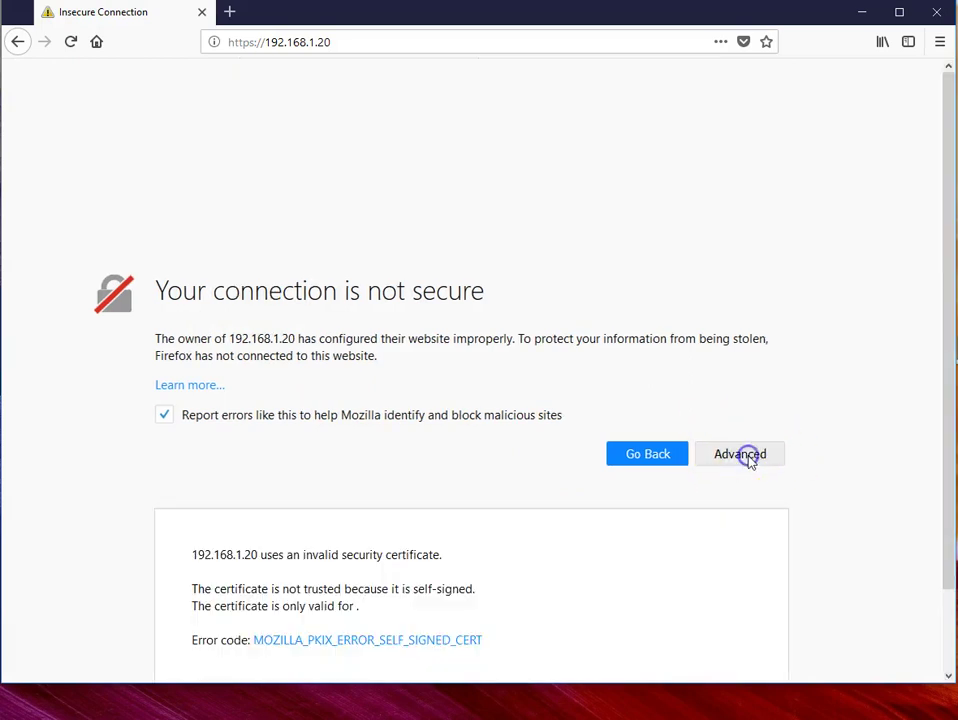
scroll(453, 641, down, 2)
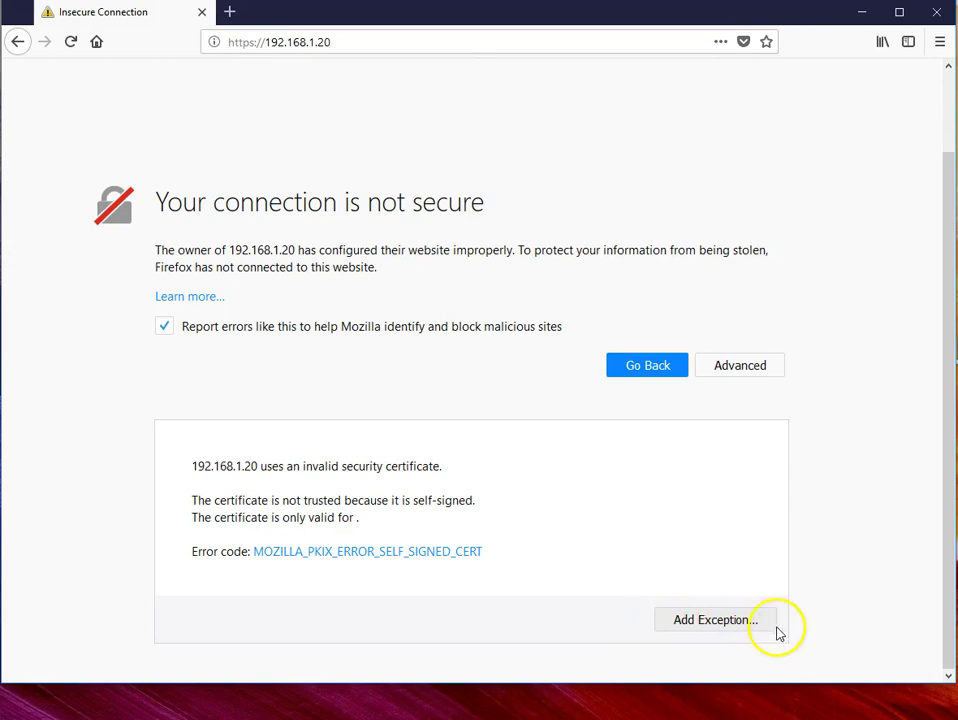
click(722, 621)
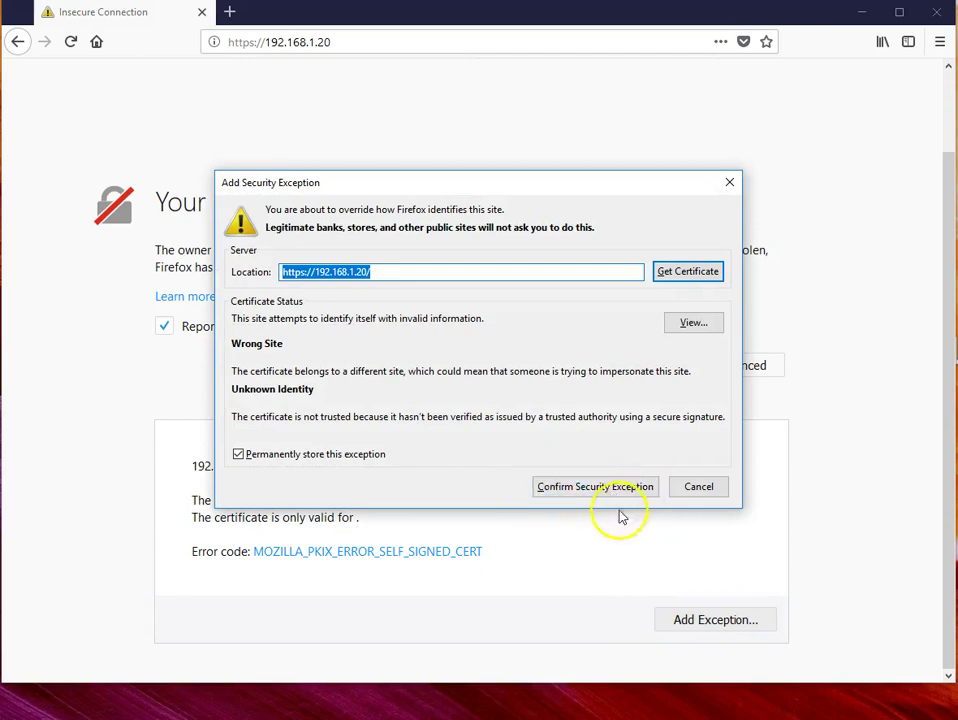
click(593, 488)
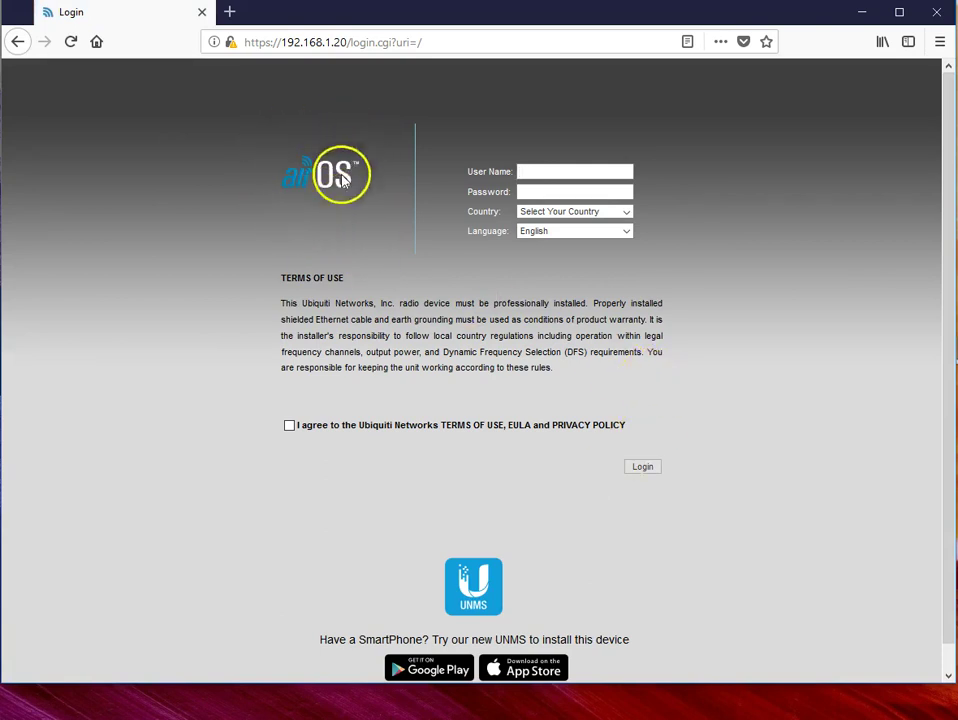
Step: Enter the default user name and password and choose Belgium as the country
click(535, 170)
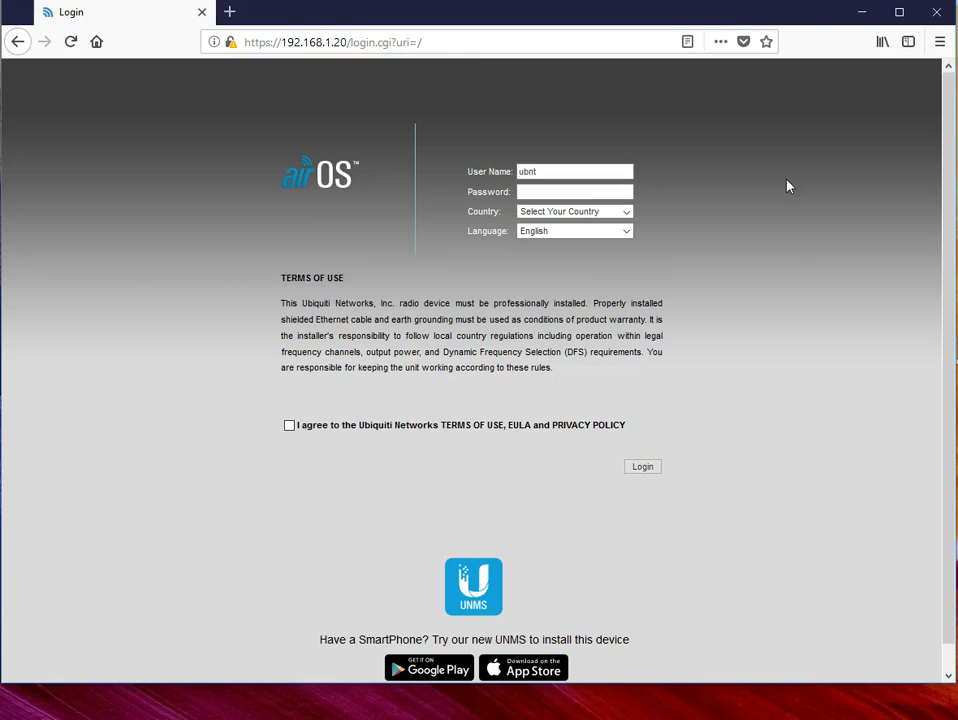
key(Tab)
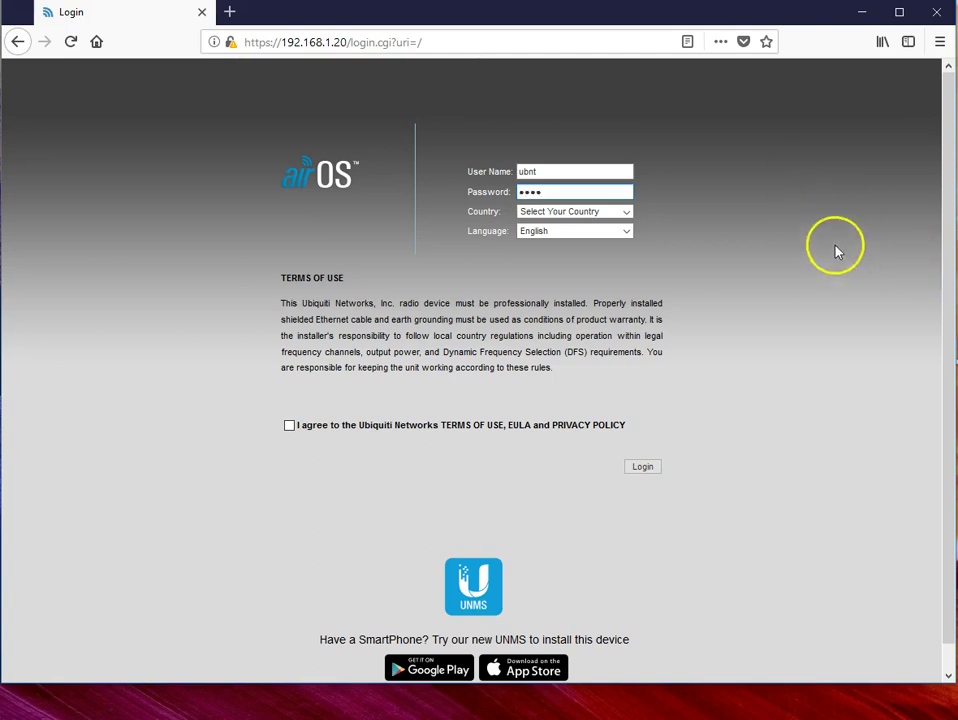
click(627, 215)
click(627, 214)
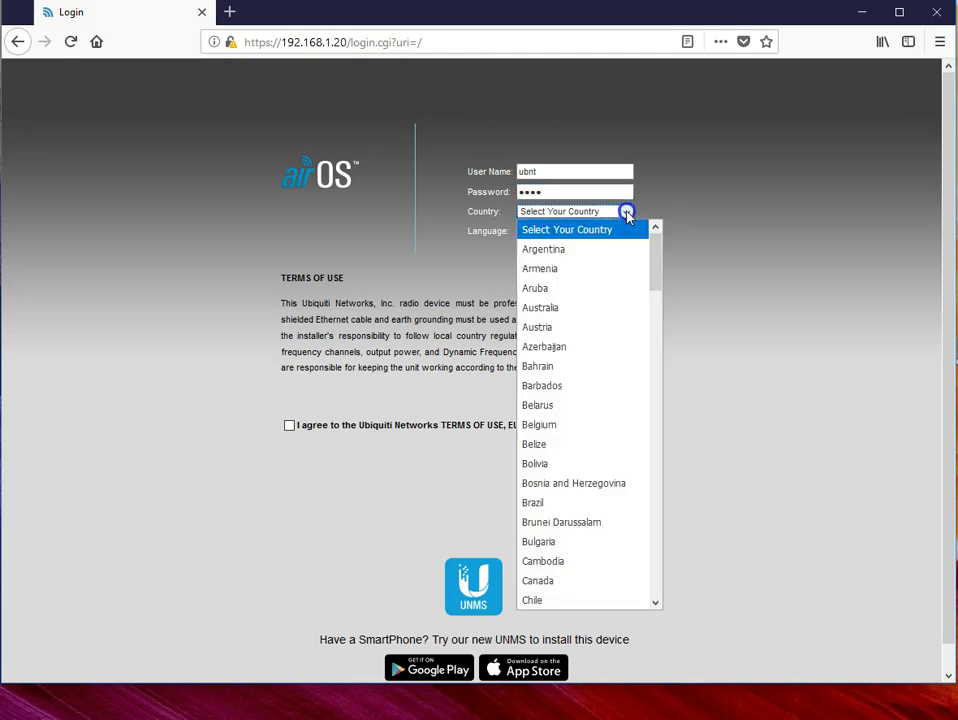
click(575, 430)
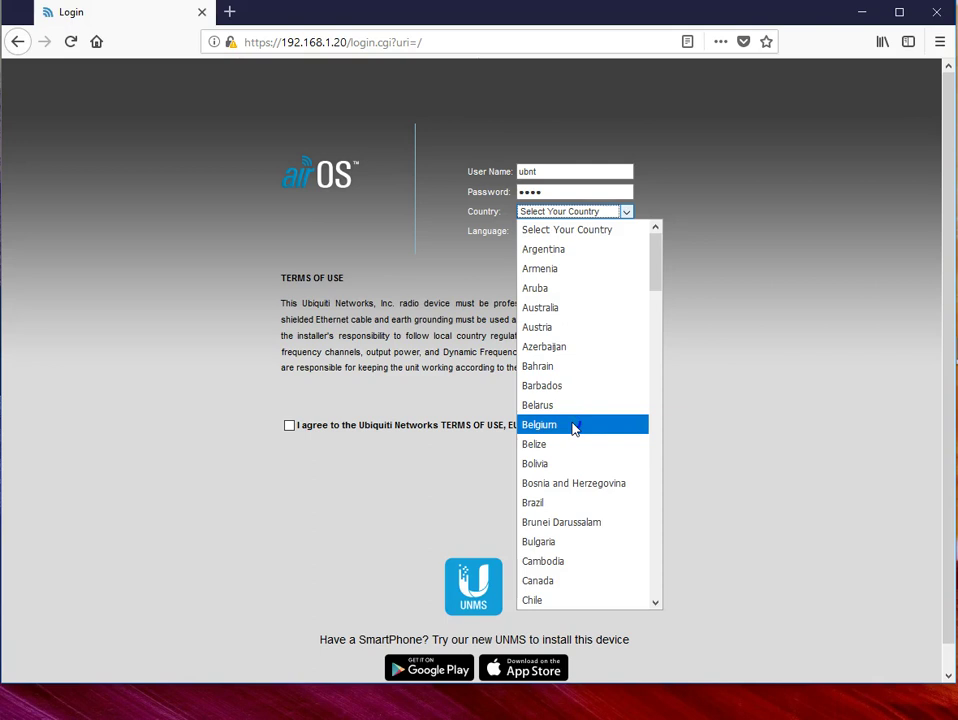
click(575, 428)
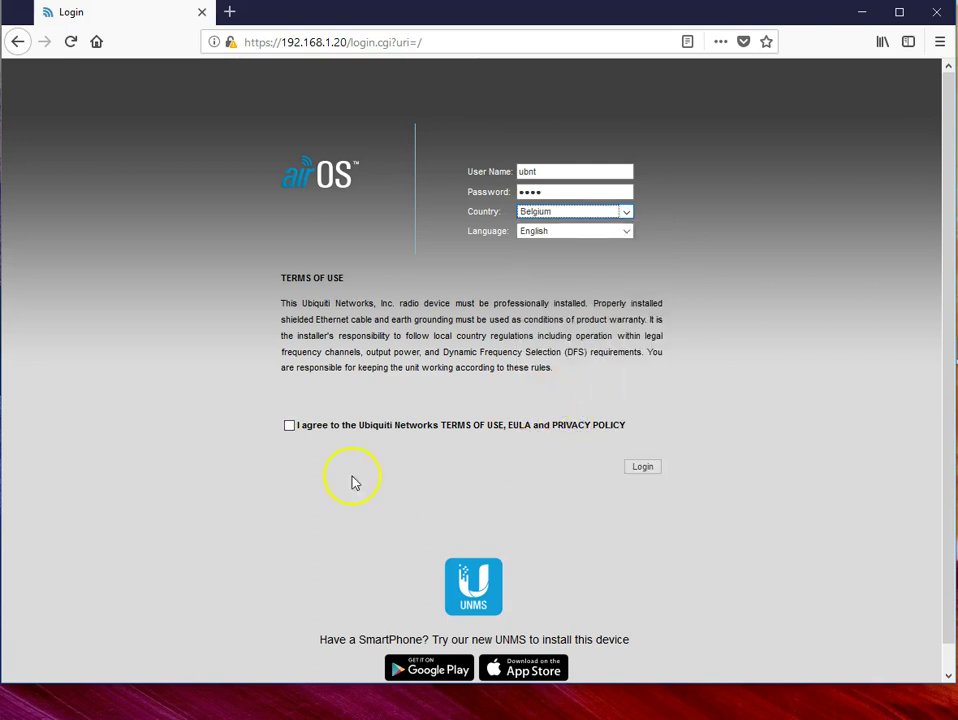
Step: Agree to the terms of use, log in, and decline saving the login
click(290, 427)
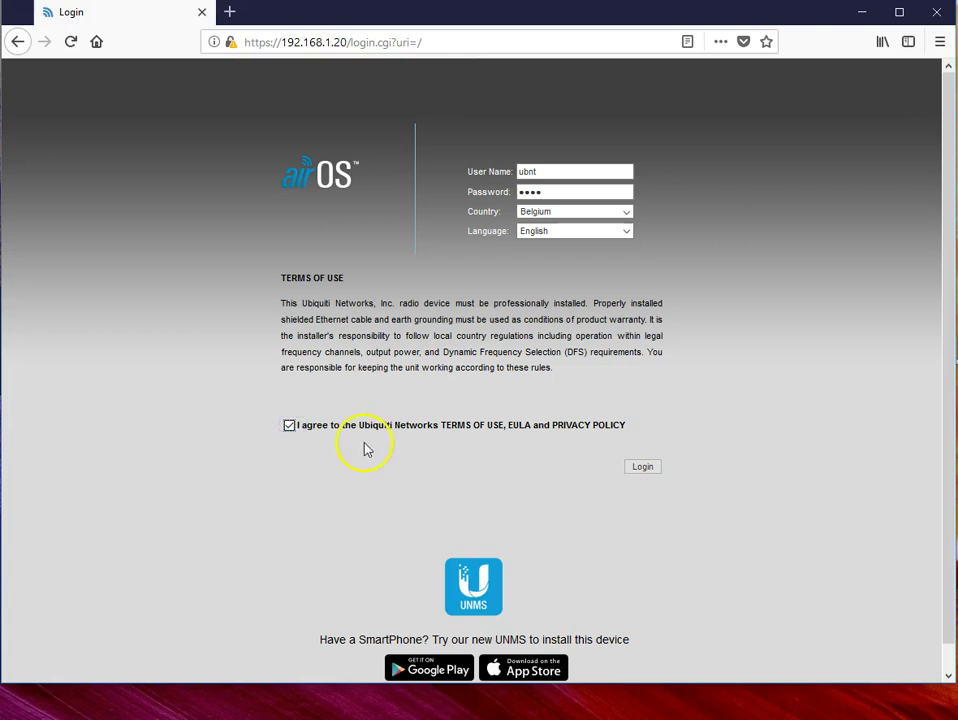
click(643, 467)
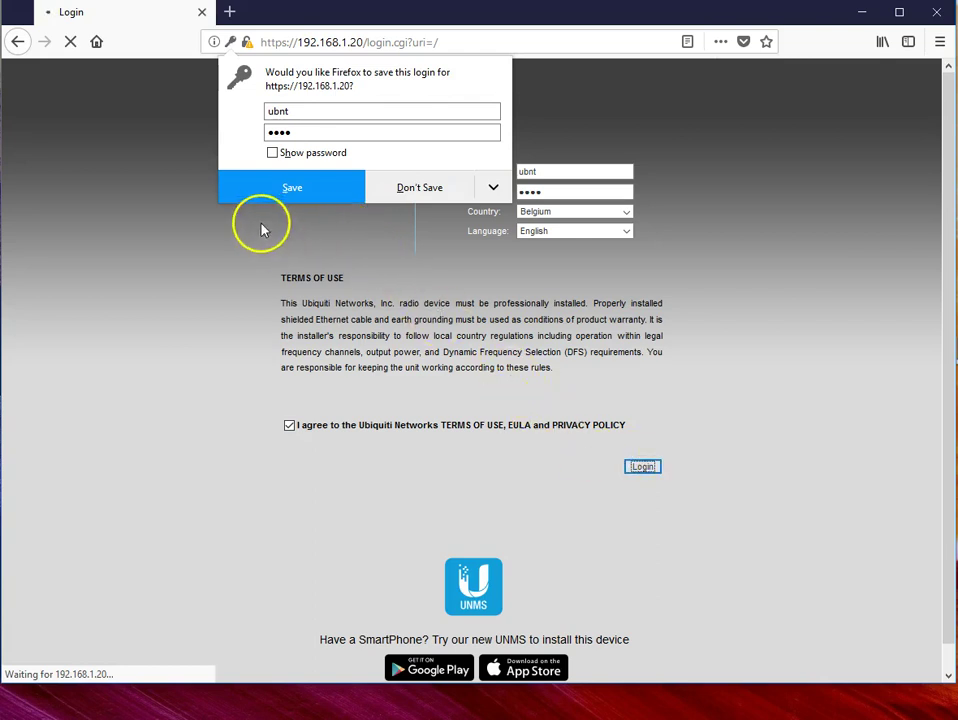
click(419, 190)
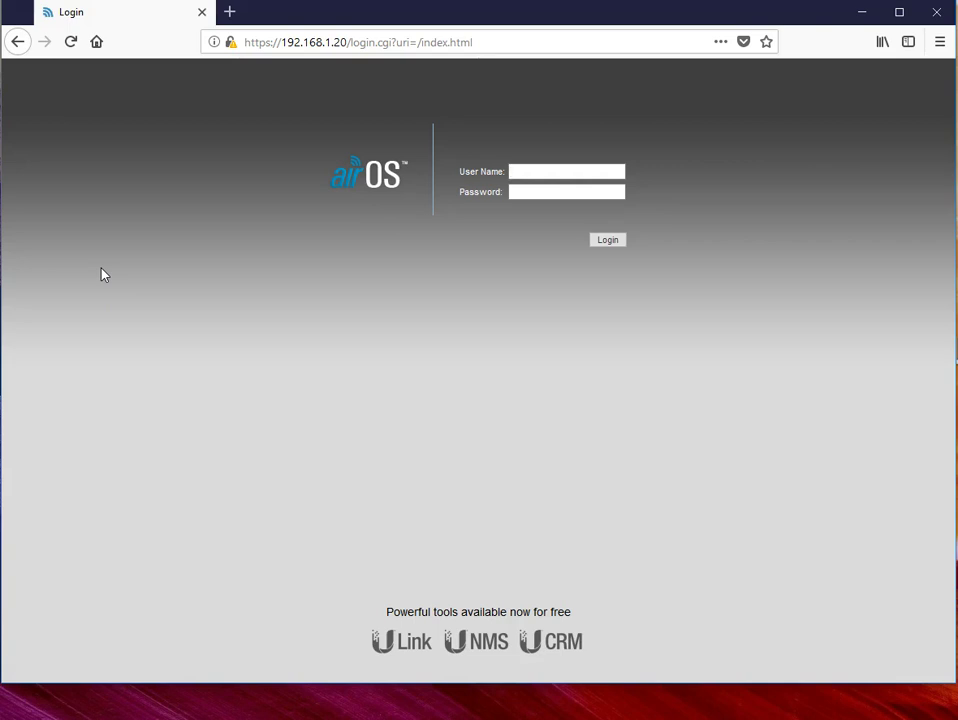
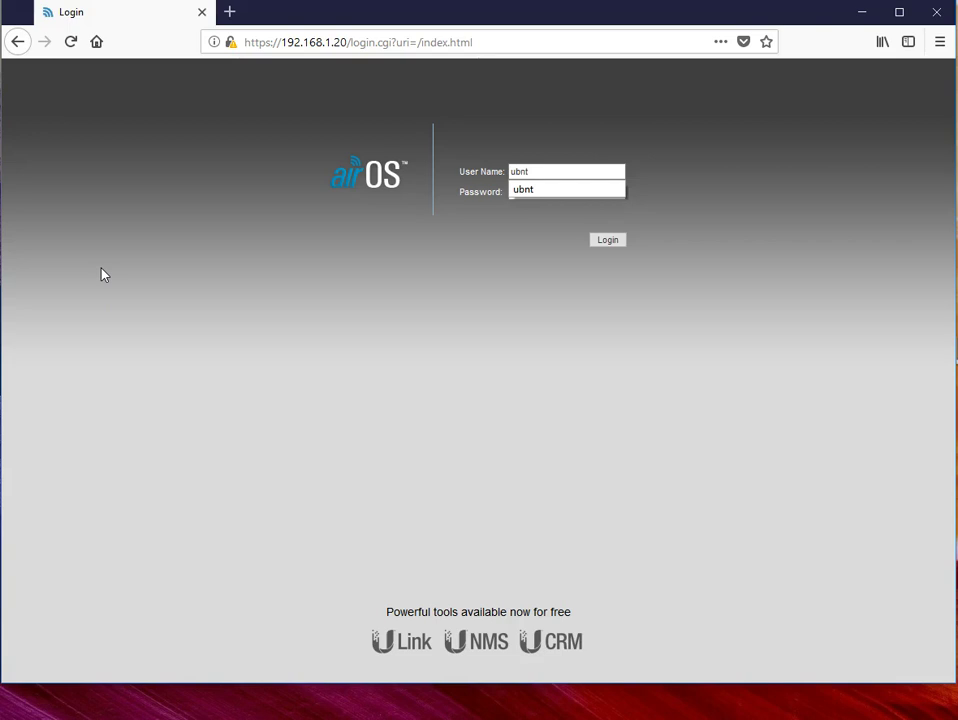
Step: Re-enter the default credentials, log in again, and decline saving the login
key(Tab)
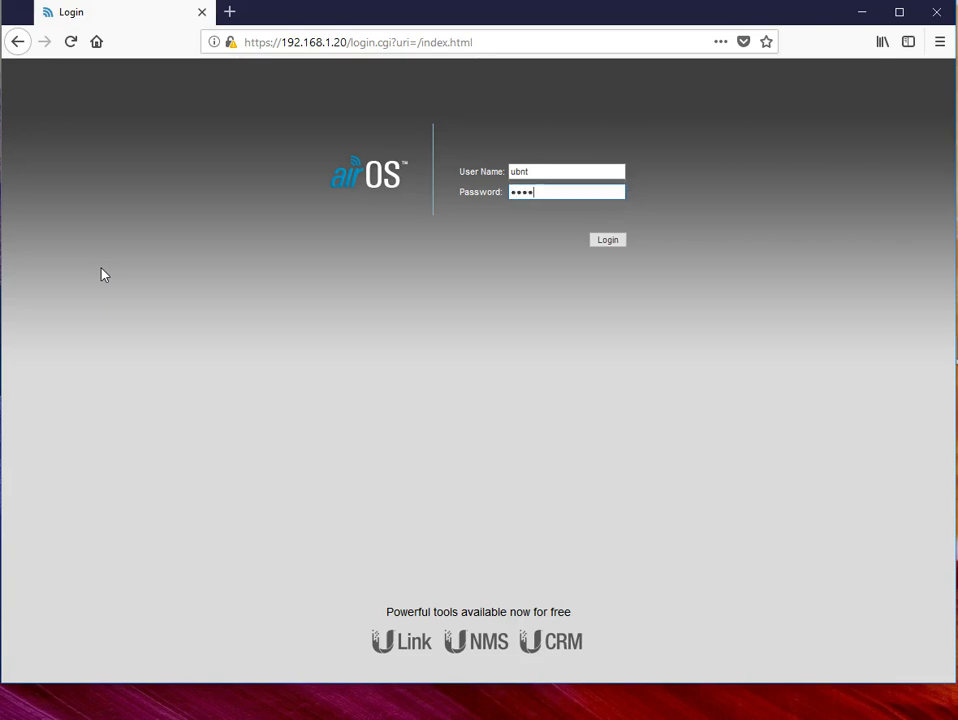
click(606, 241)
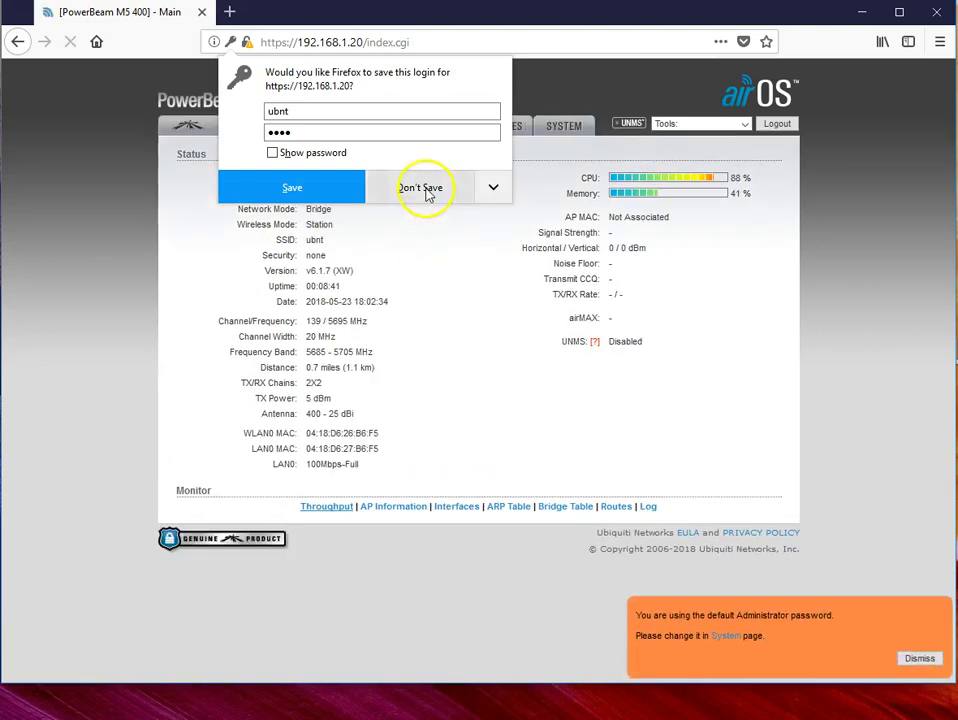
click(428, 193)
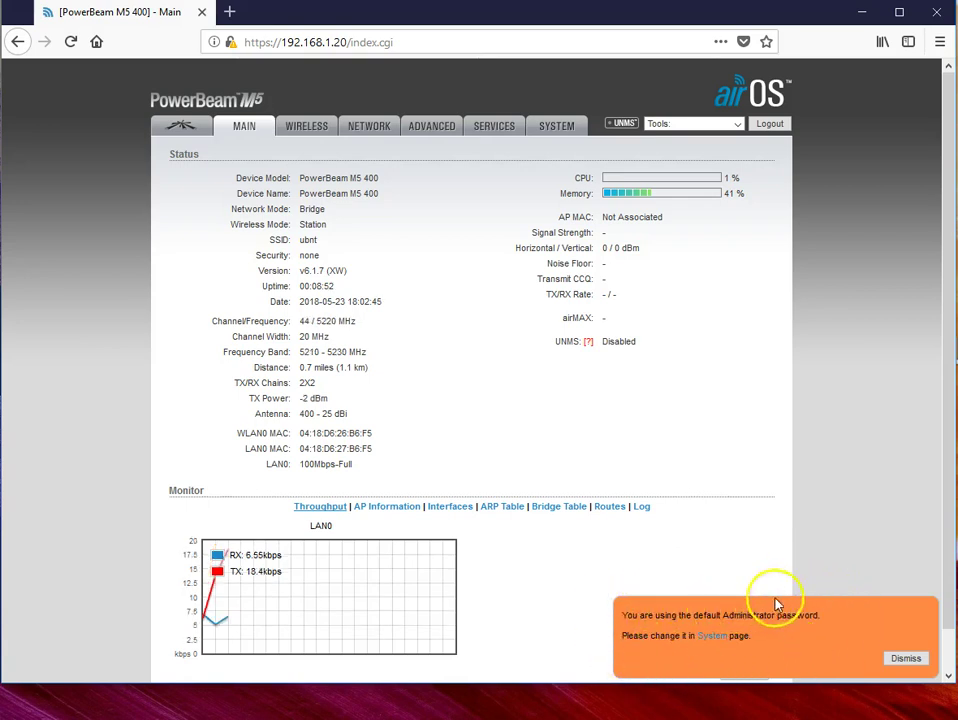
Step: Follow the System link in the default-password warning to the System settings page
click(712, 640)
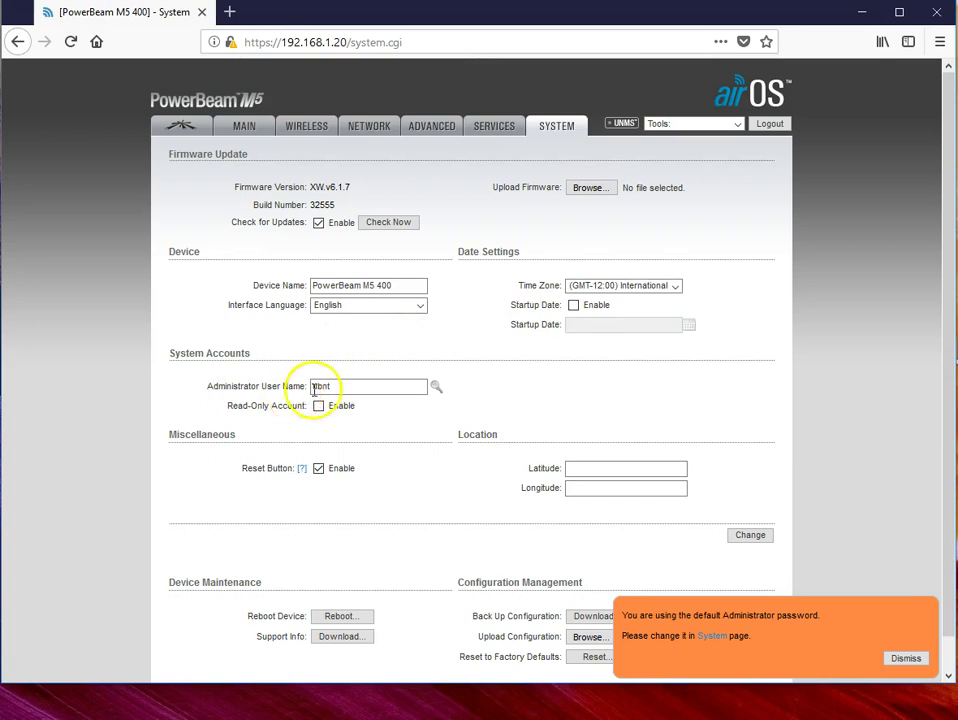
Step: Change the administrator user name from ubnt to admin
click(435, 388)
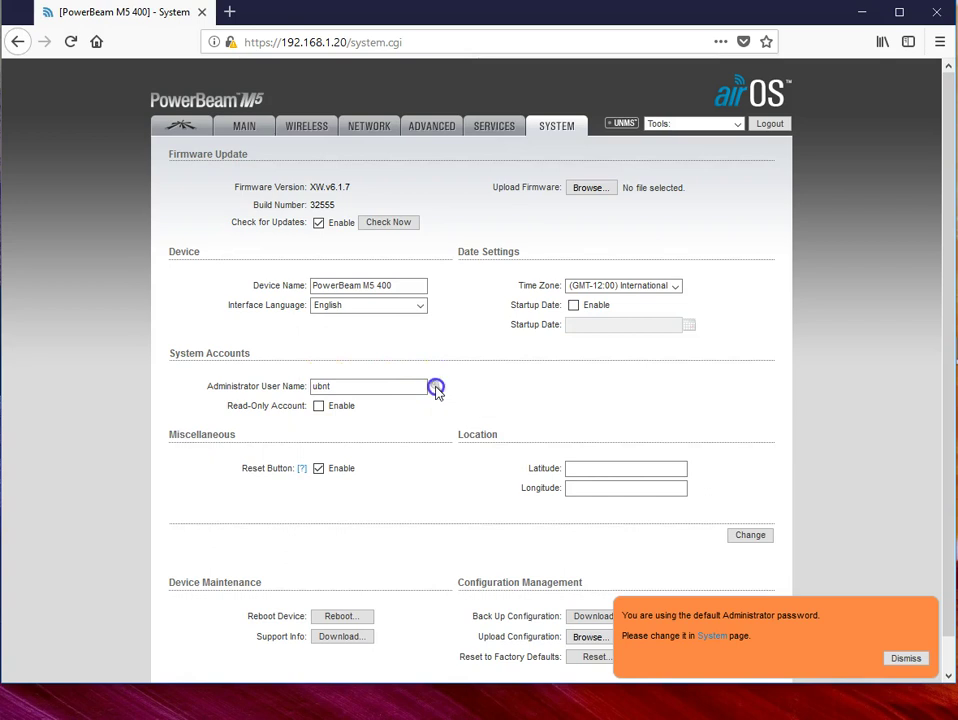
drag(338, 387, 233, 385)
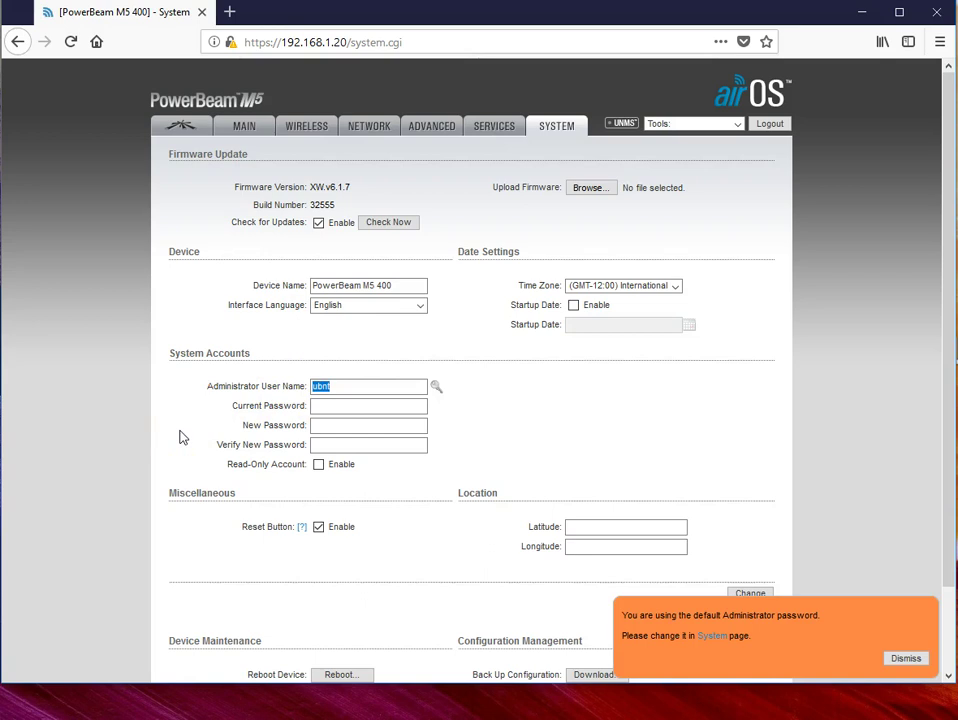
text(admin)
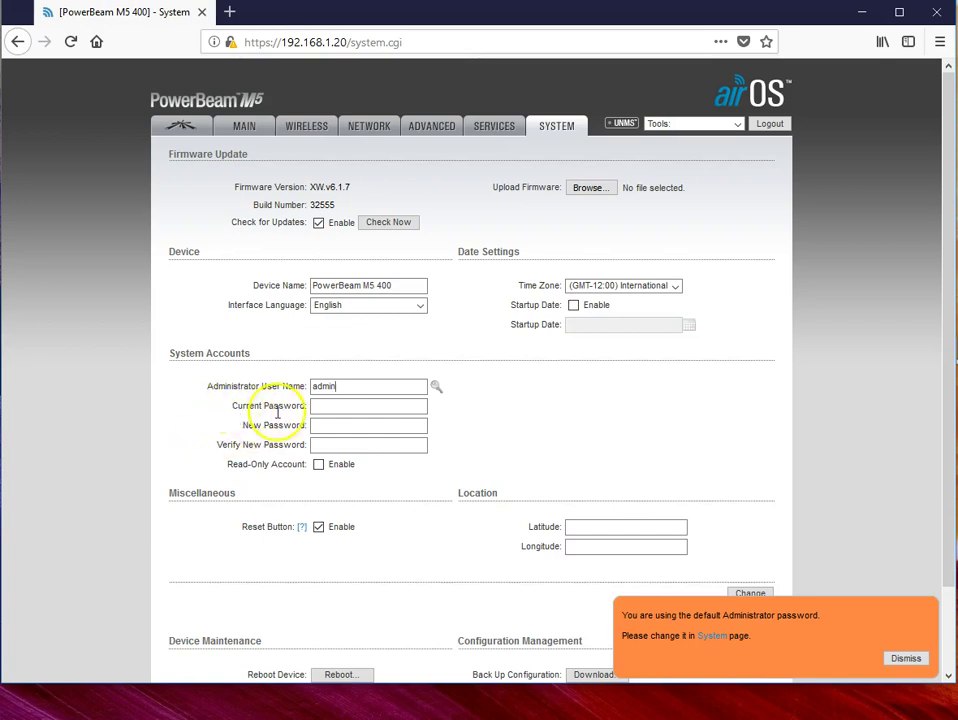
Step: Fill in the current password and the new password with its confirmation
click(330, 407)
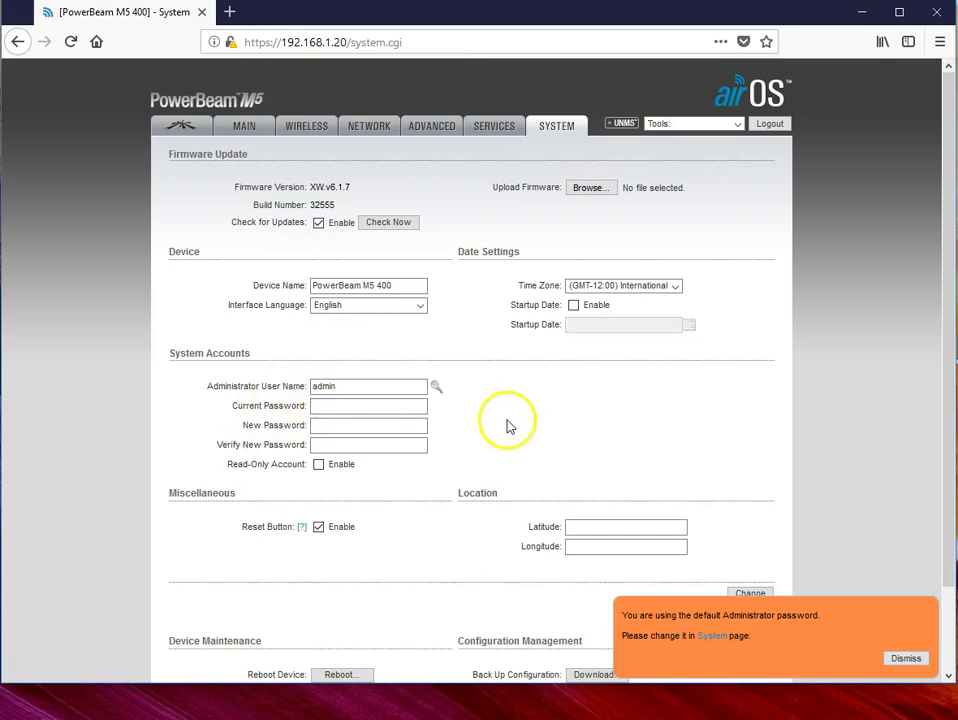
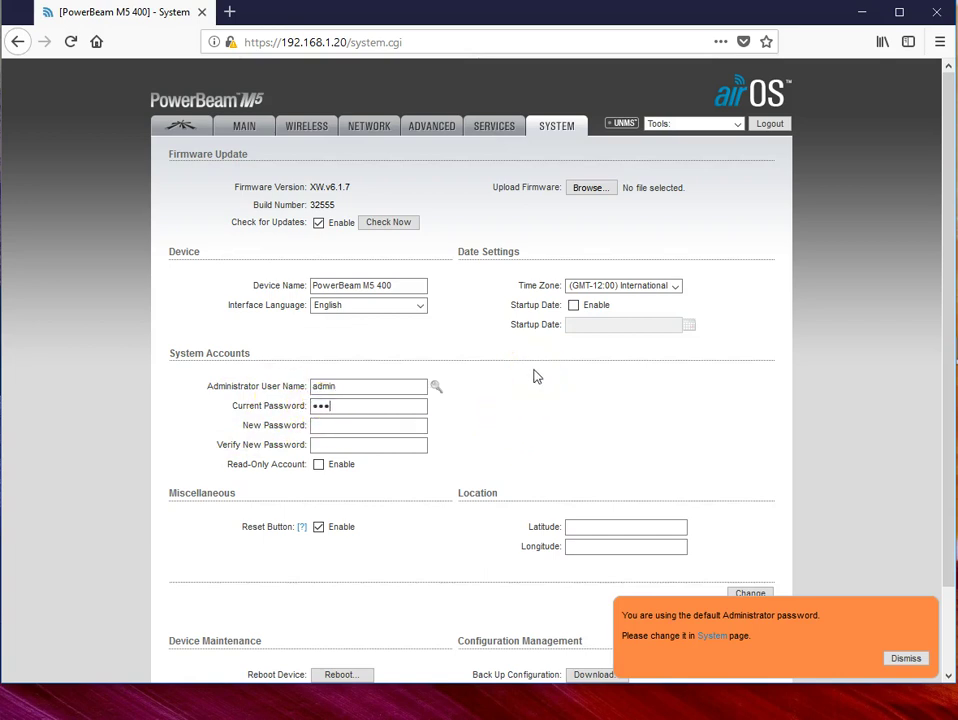
key(Tab)
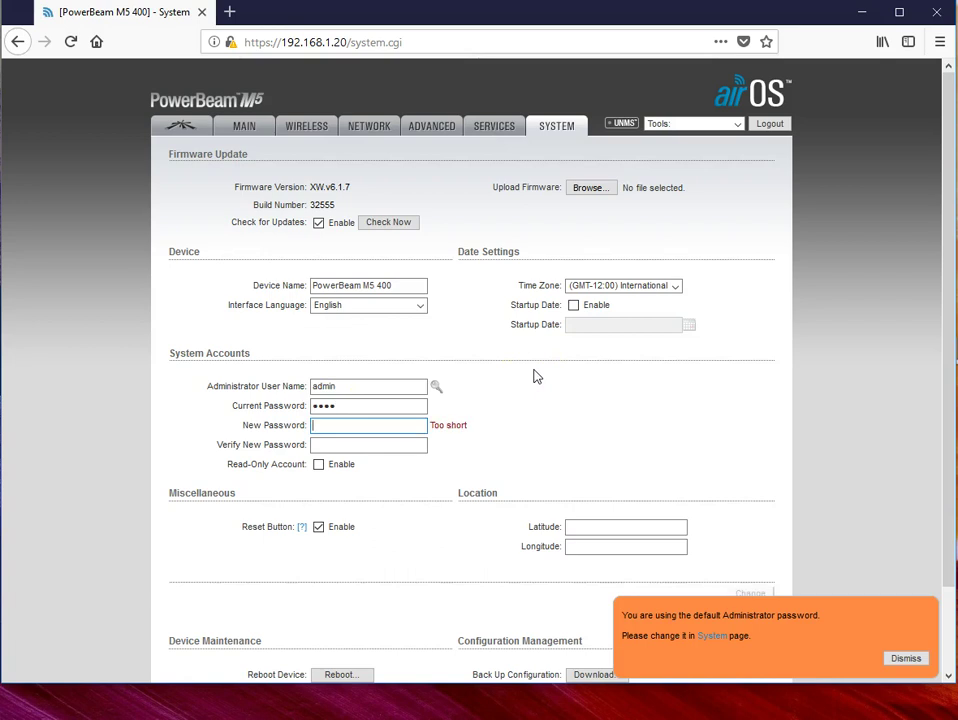
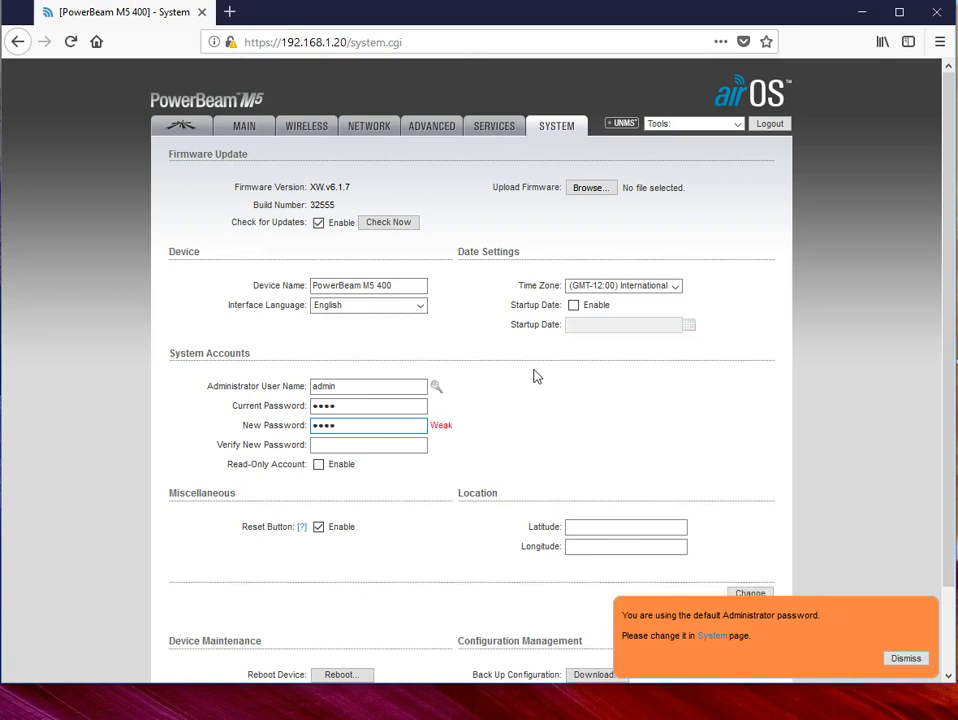
key(Tab)
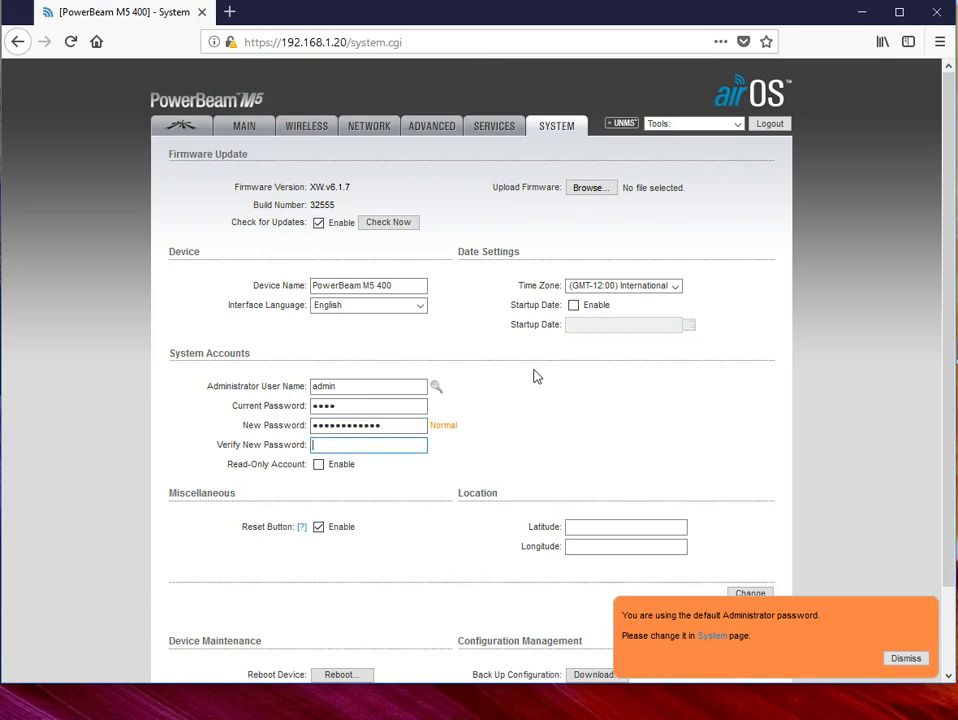
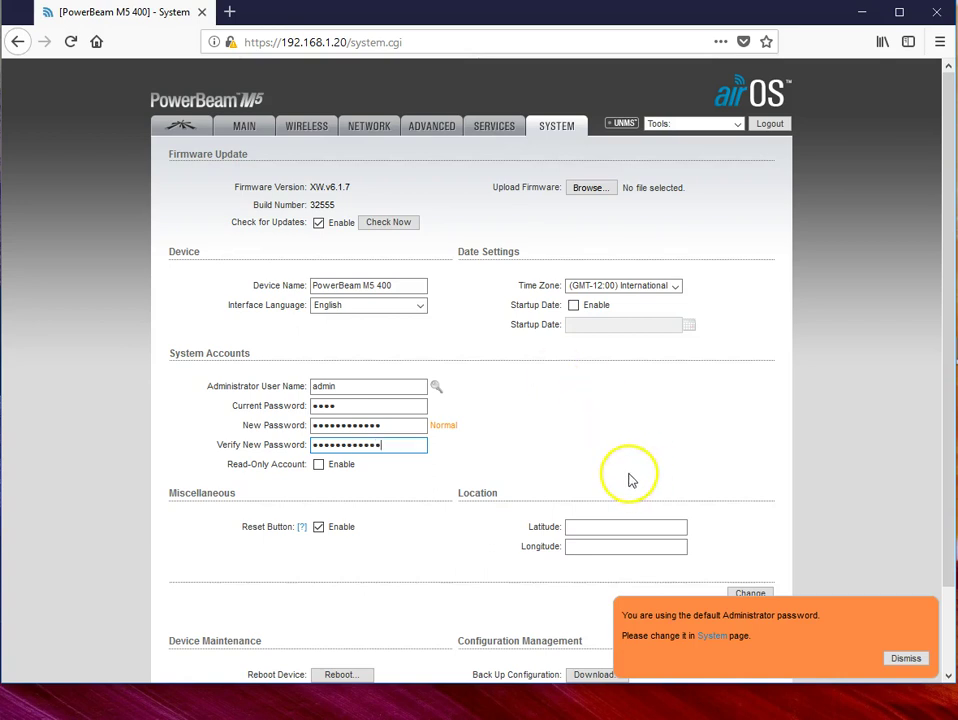
click(905, 658)
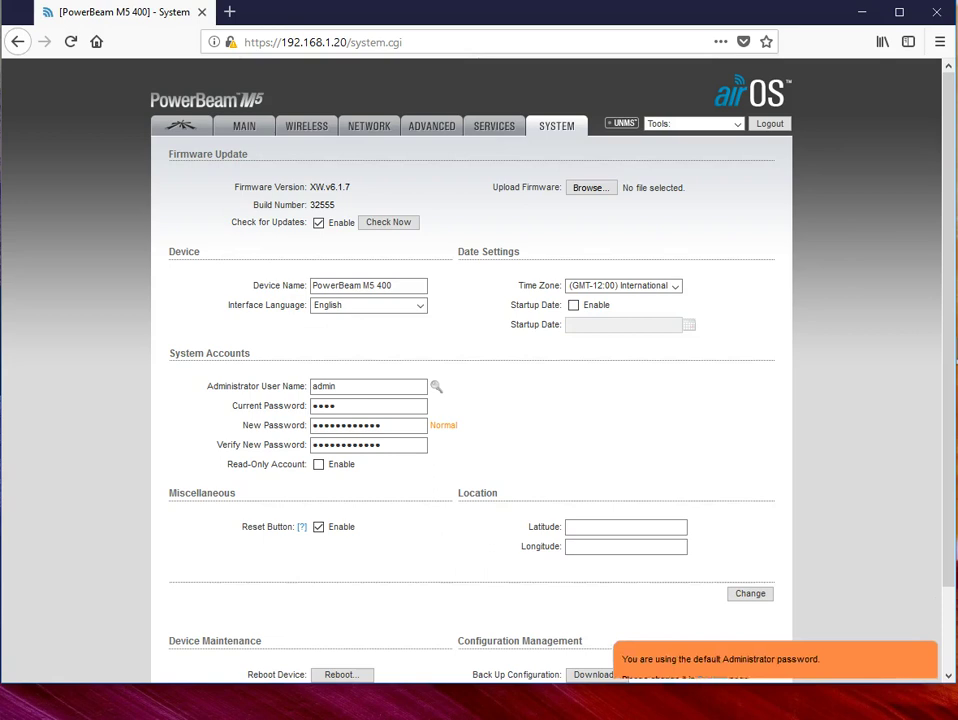
click(338, 443)
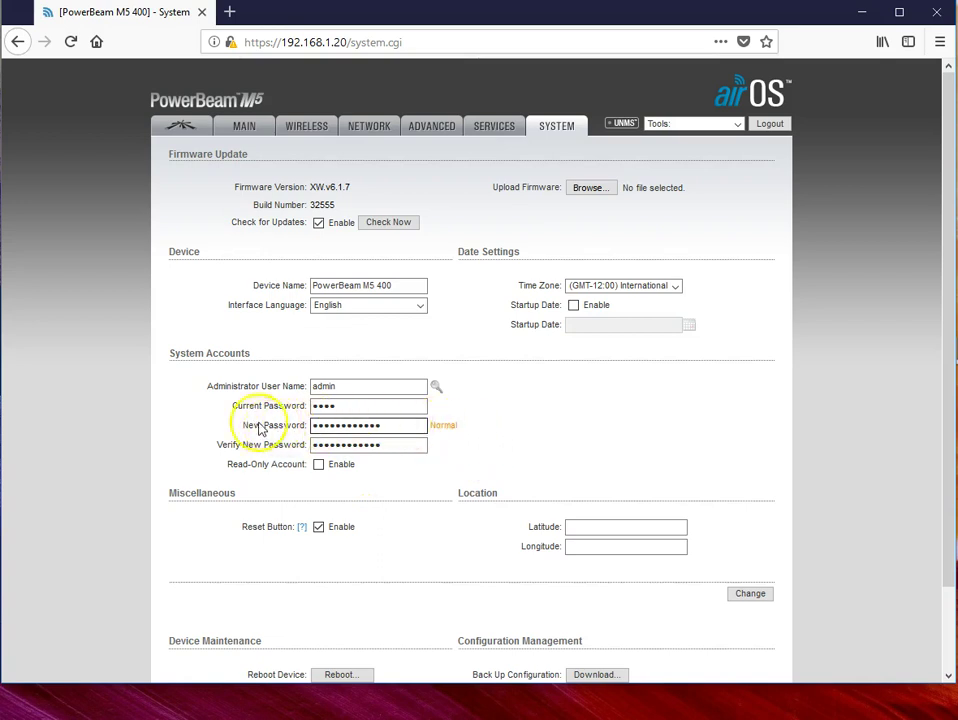
Step: Submit the new account settings, decline saving the login, and apply the configuration
click(750, 596)
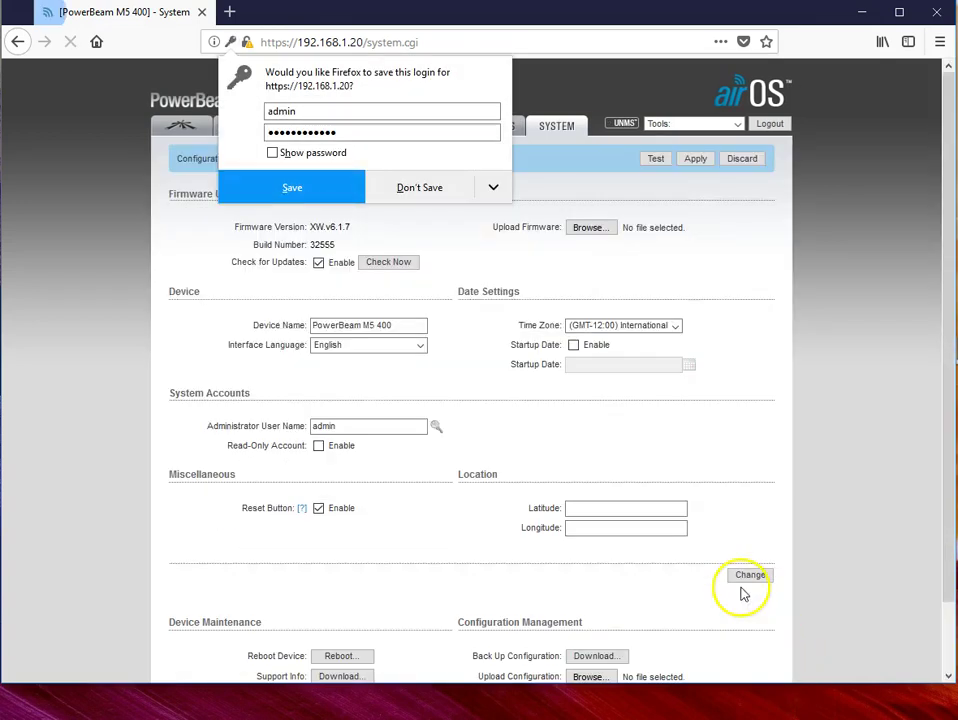
click(420, 187)
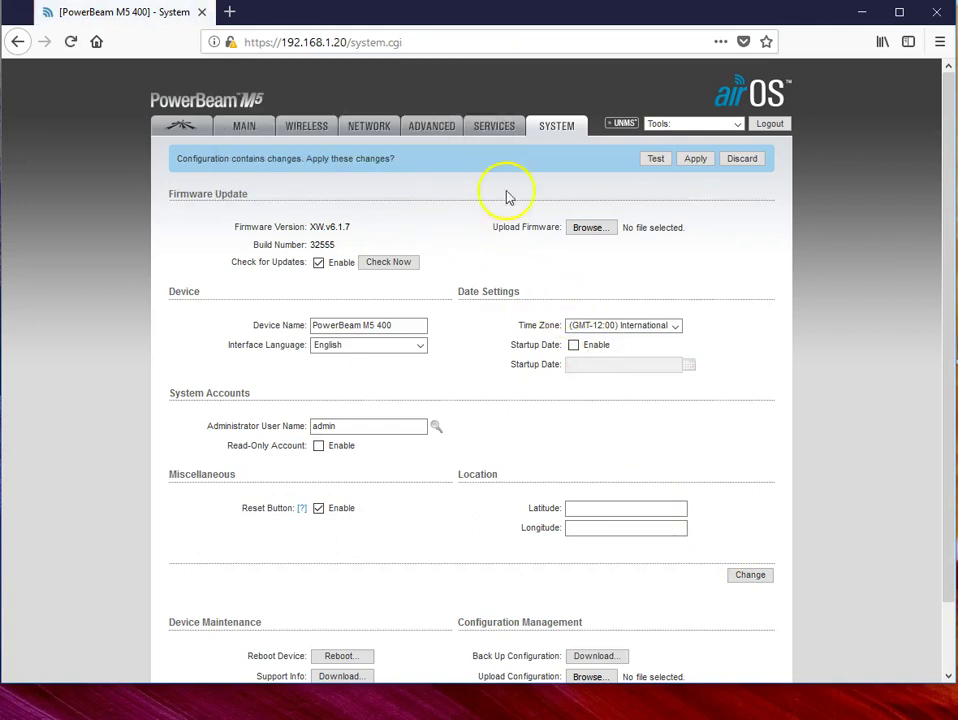
click(695, 162)
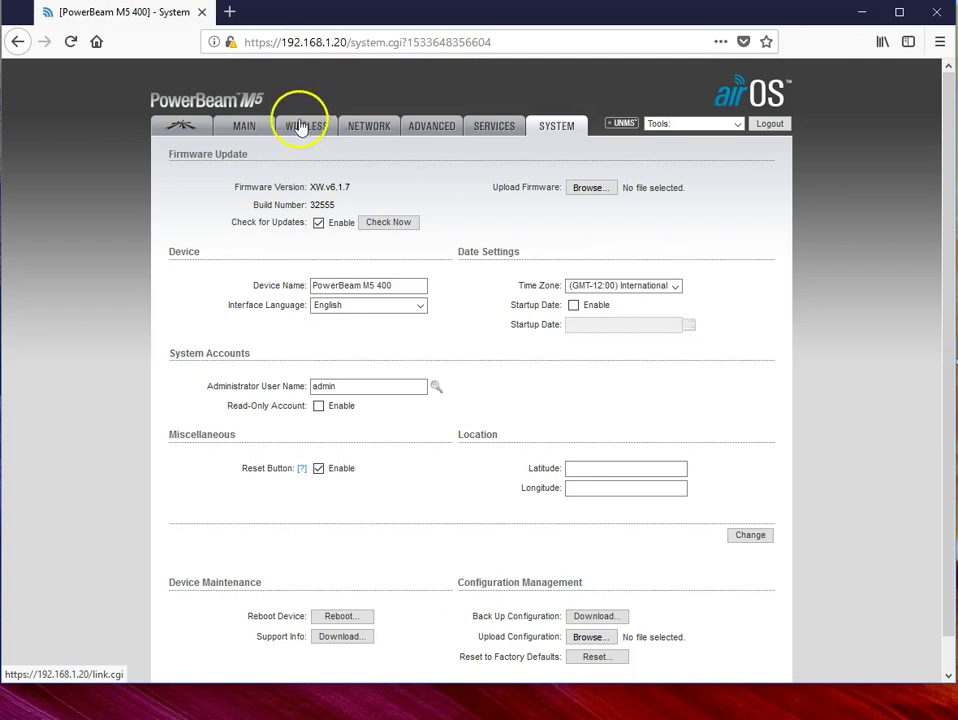
Step: On the Wireless page, set Wireless Mode to Access Point and enable WDS
click(302, 128)
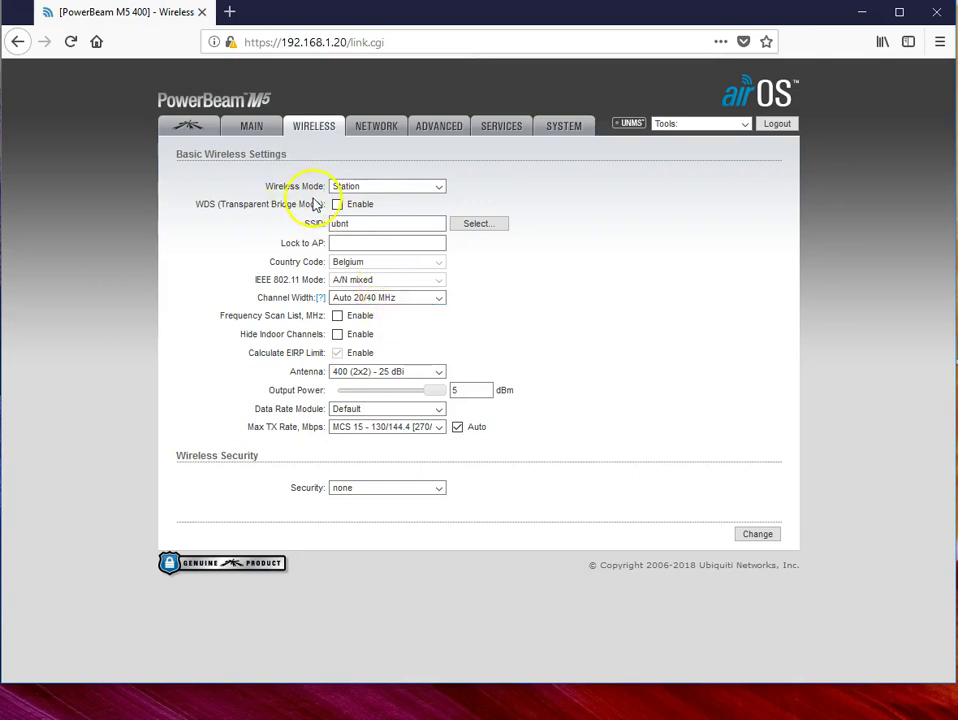
click(439, 187)
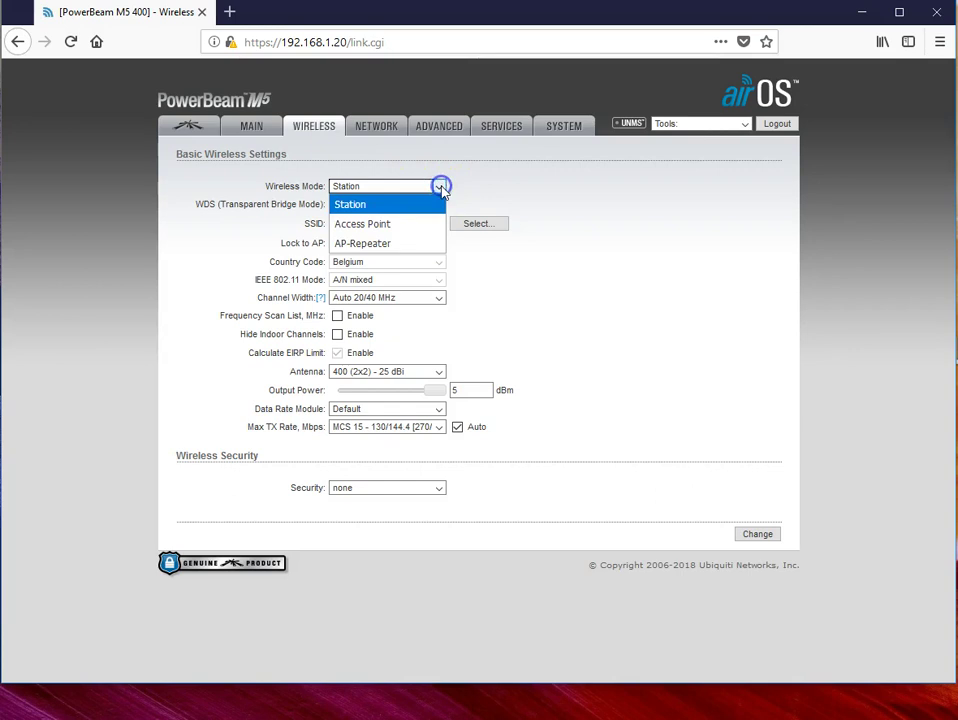
click(384, 224)
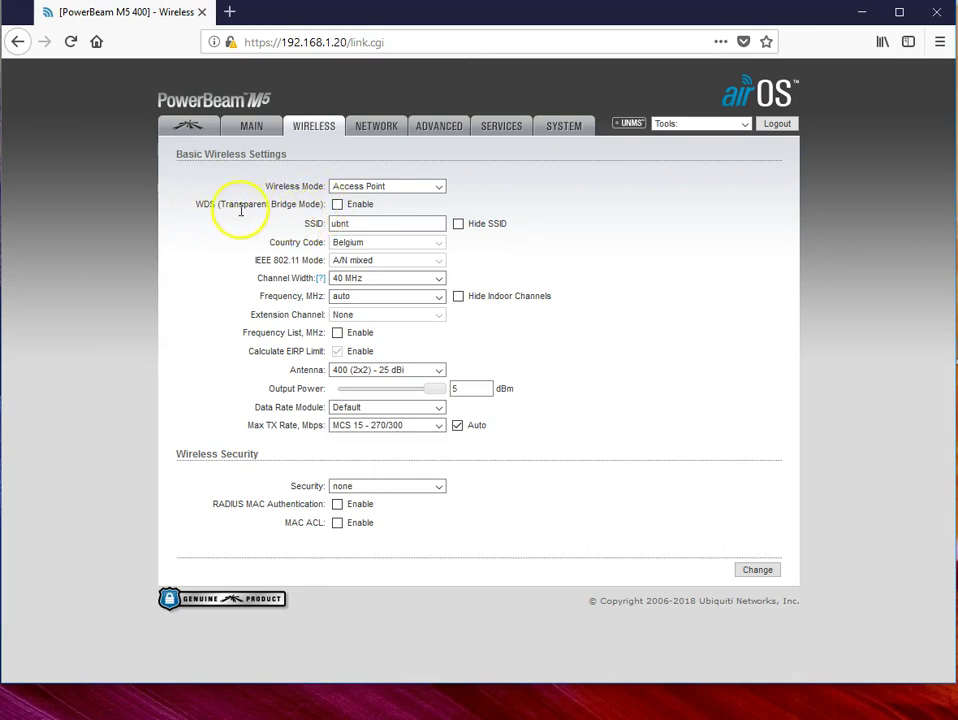
click(337, 205)
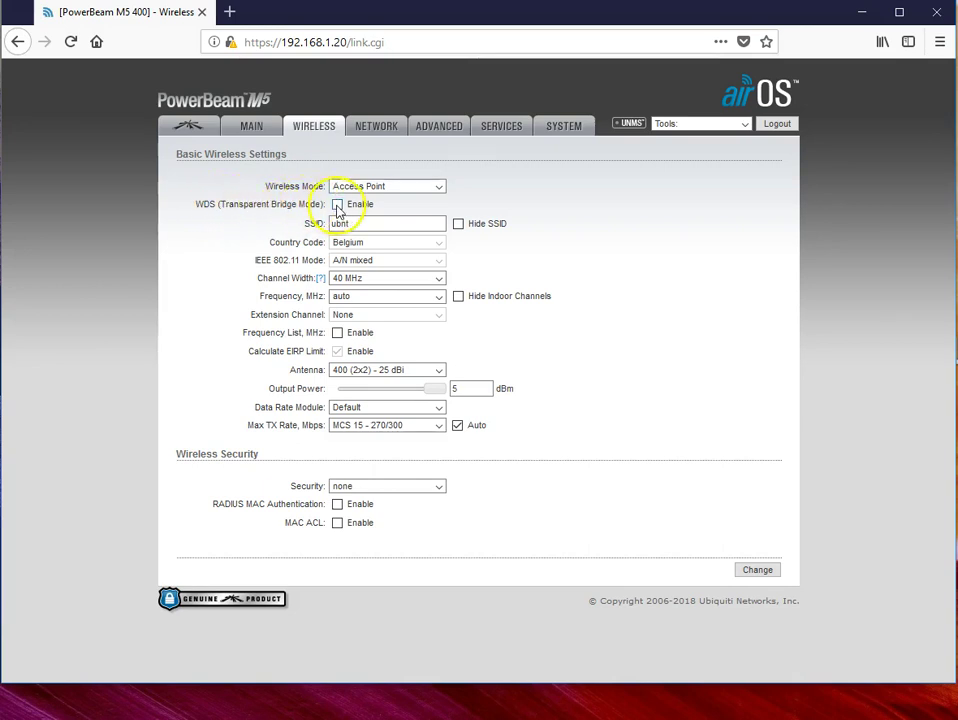
click(337, 205)
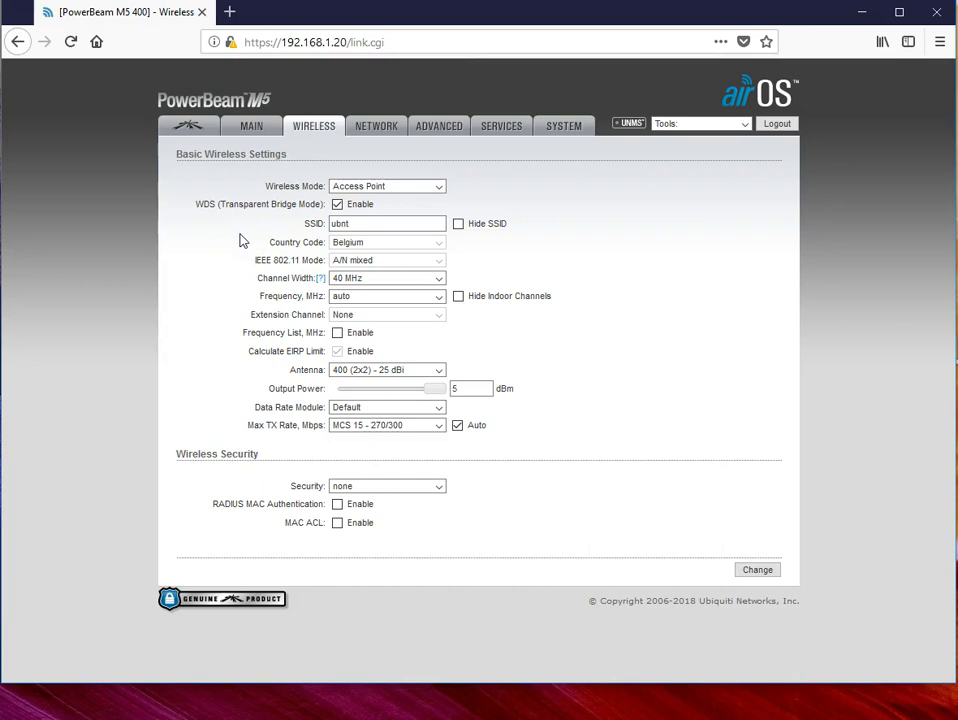
click(375, 225)
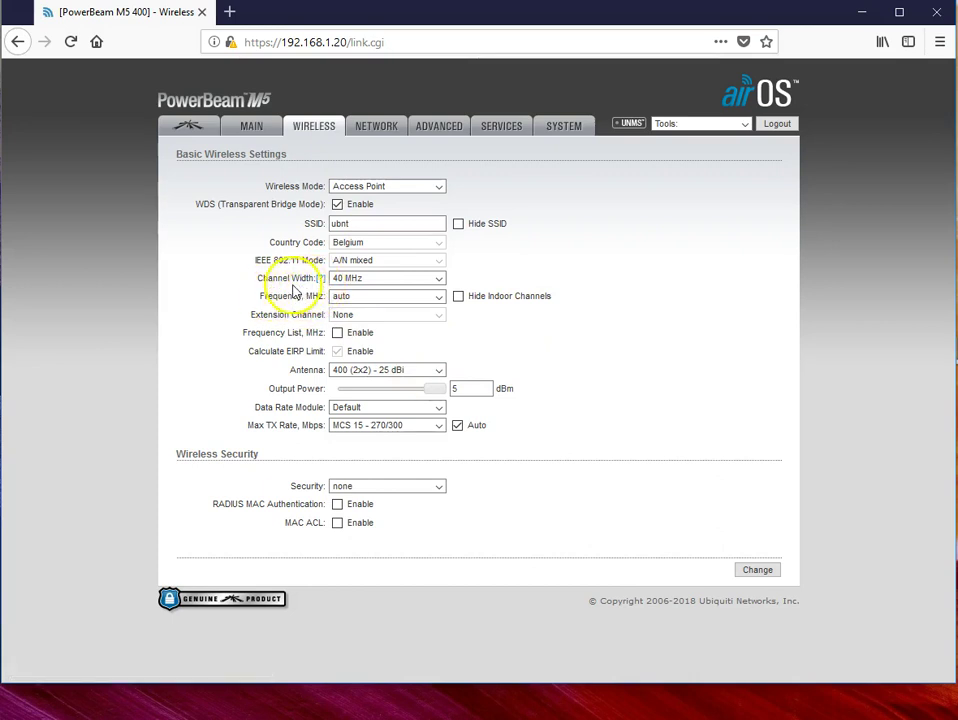
Step: Change the channel width to 20 MHz and dismiss the save-login popup
click(440, 281)
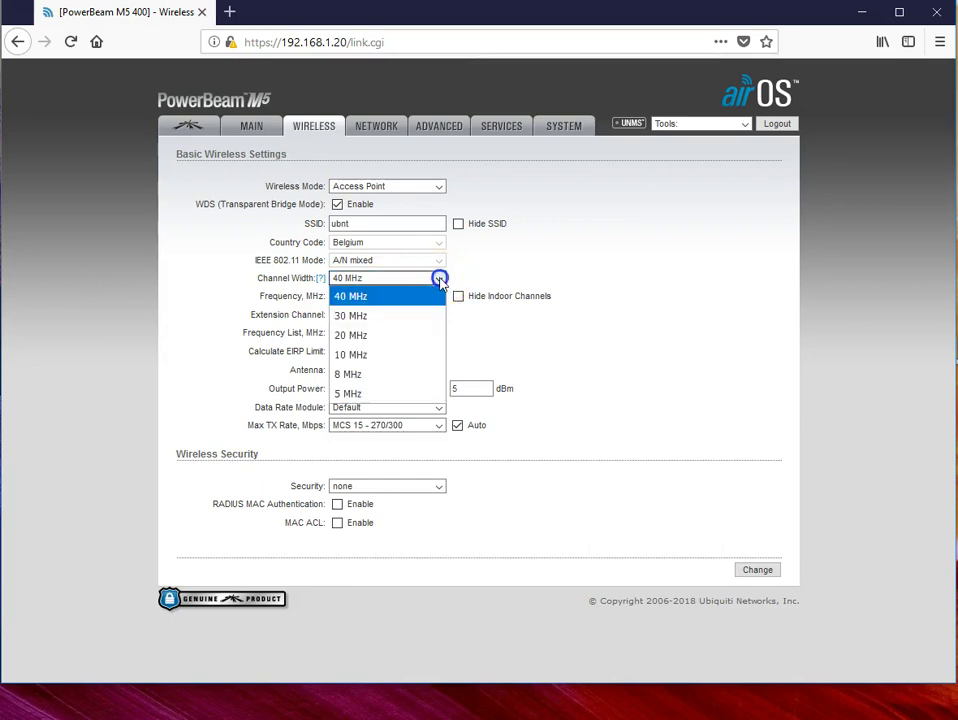
click(370, 338)
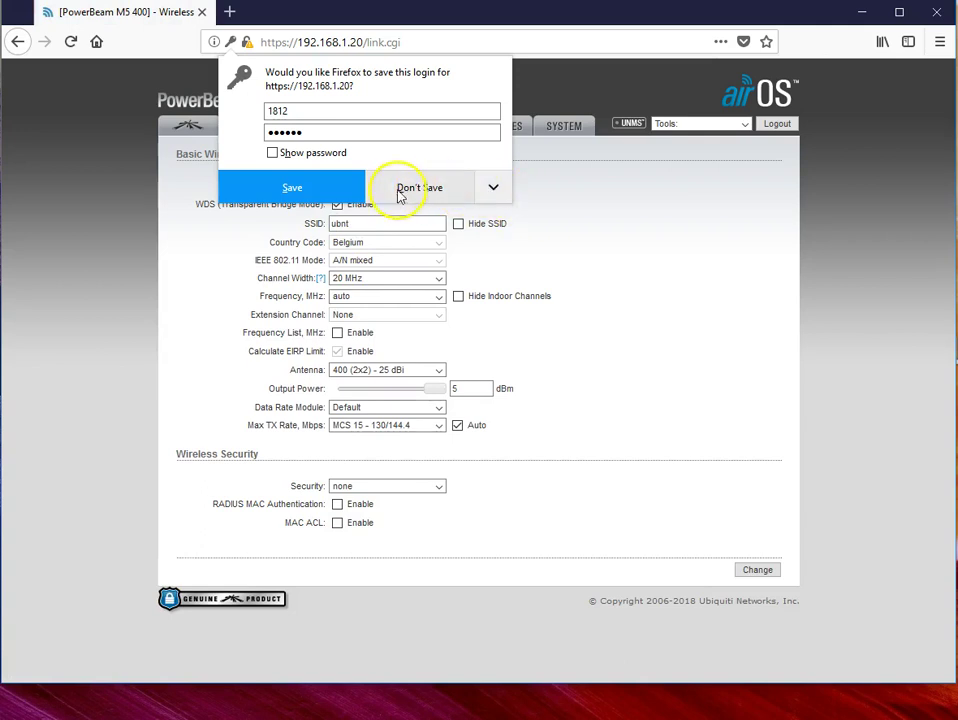
click(417, 188)
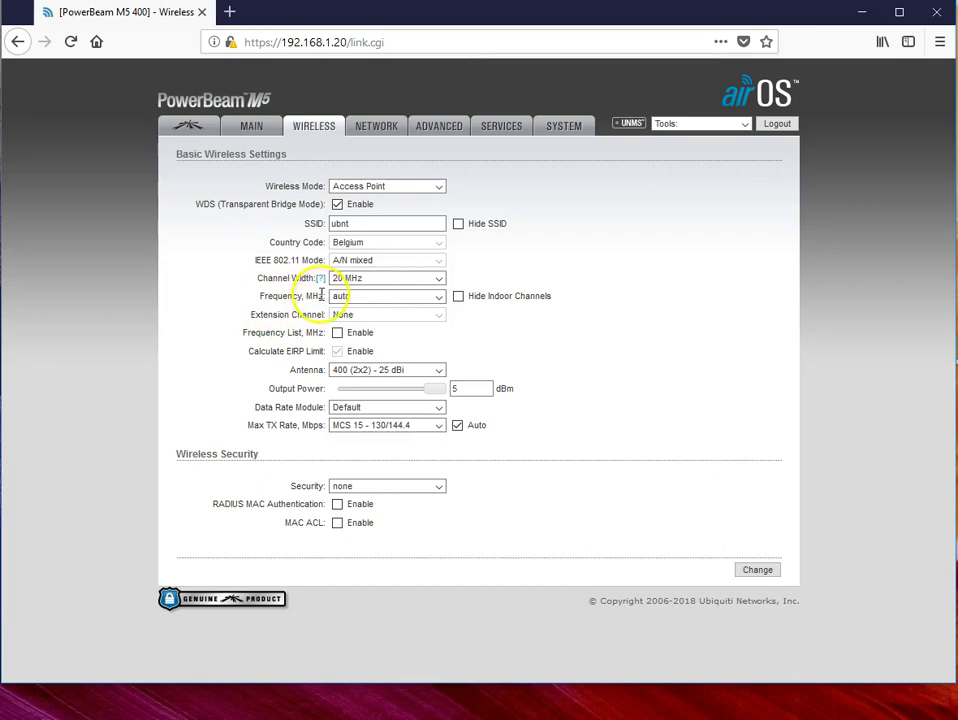
Step: Scroll the Frequency, MHz list and pick 5700 (DFS)
click(440, 298)
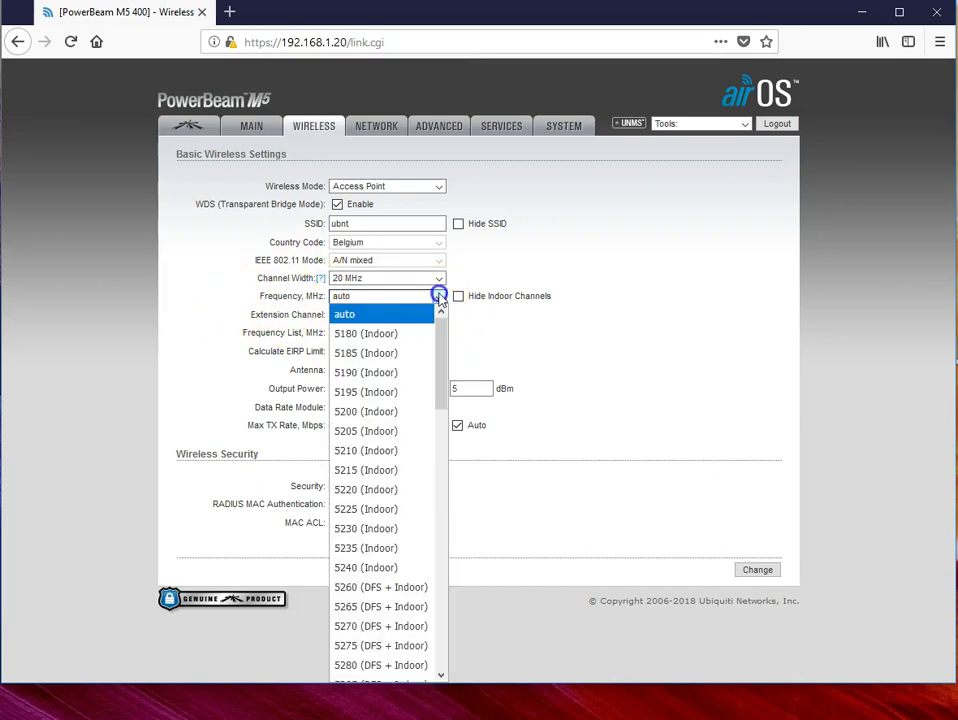
drag(441, 362, 441, 374)
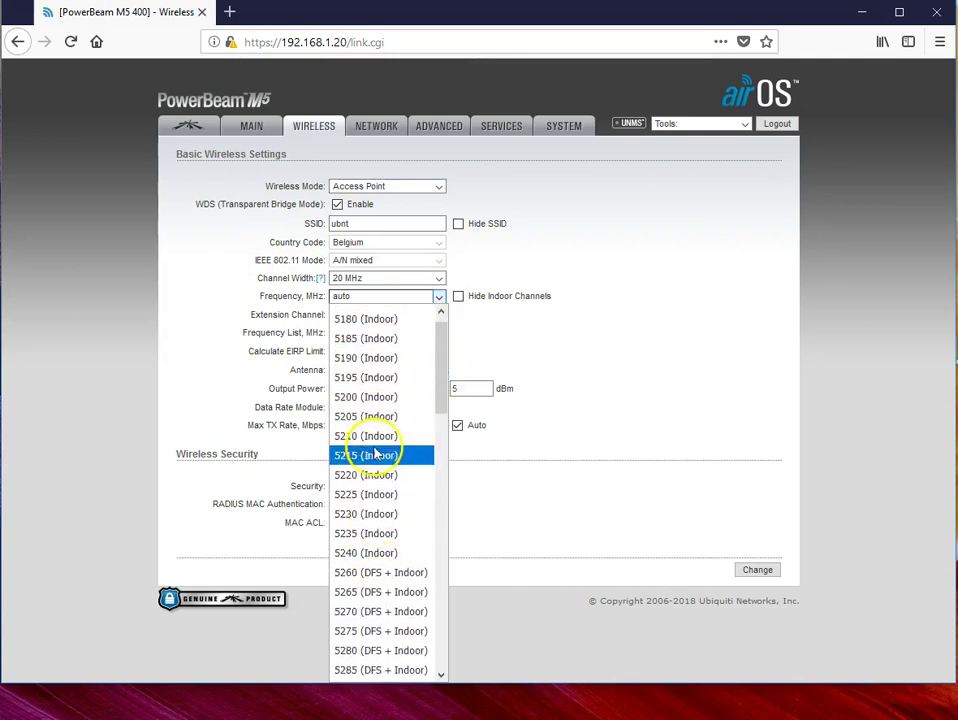
drag(445, 373, 443, 443)
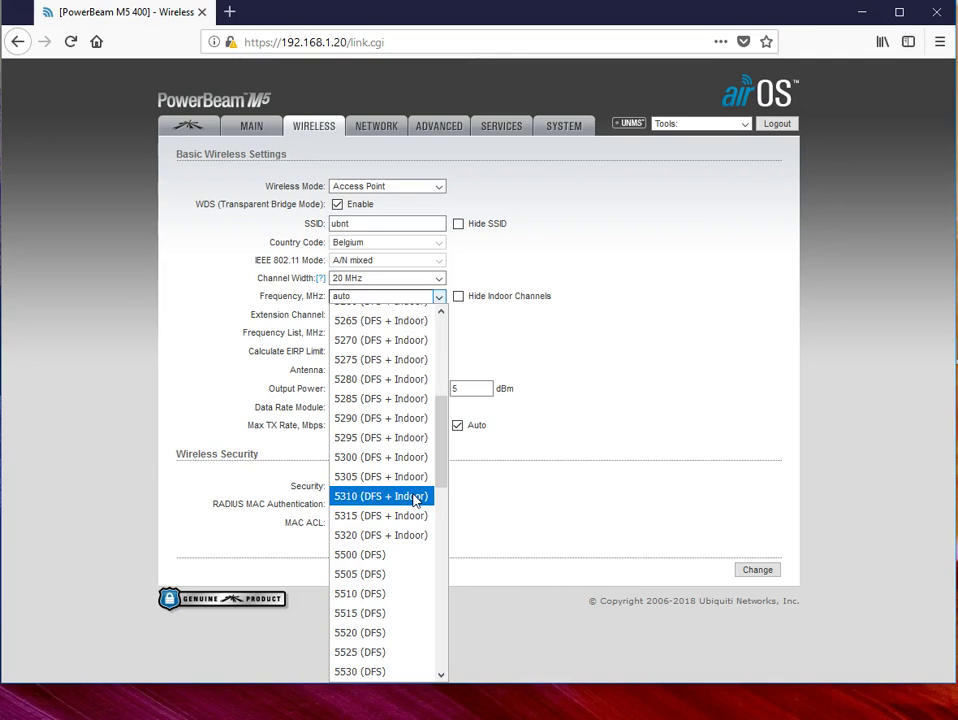
drag(443, 494, 445, 635)
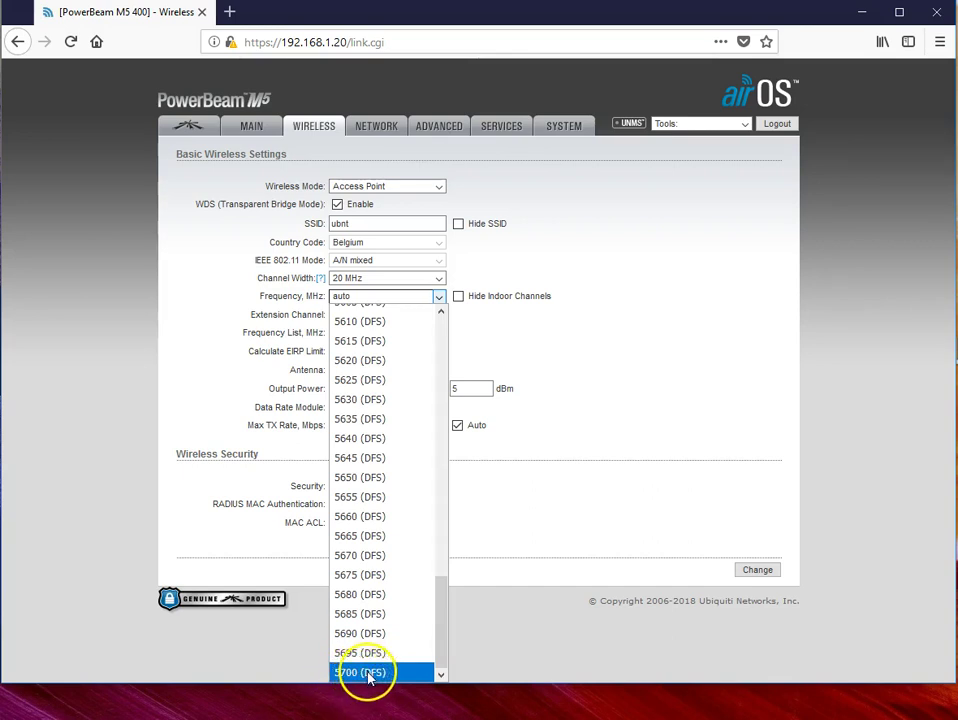
click(364, 675)
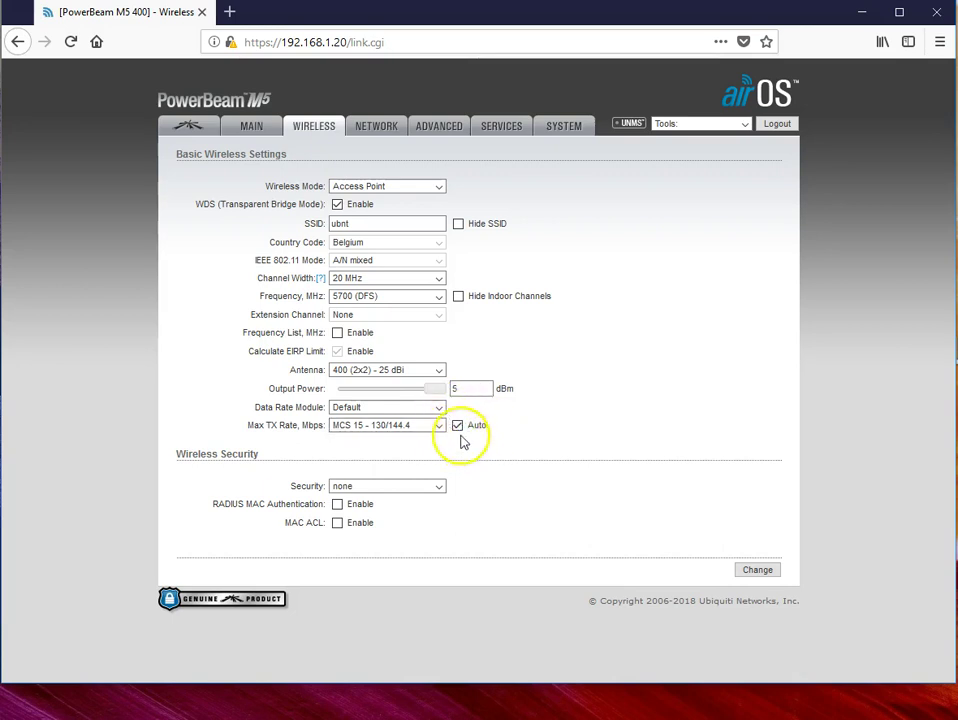
Step: Untick Auto for Max TX Rate and select MCS 6 - 58.5/65
click(458, 426)
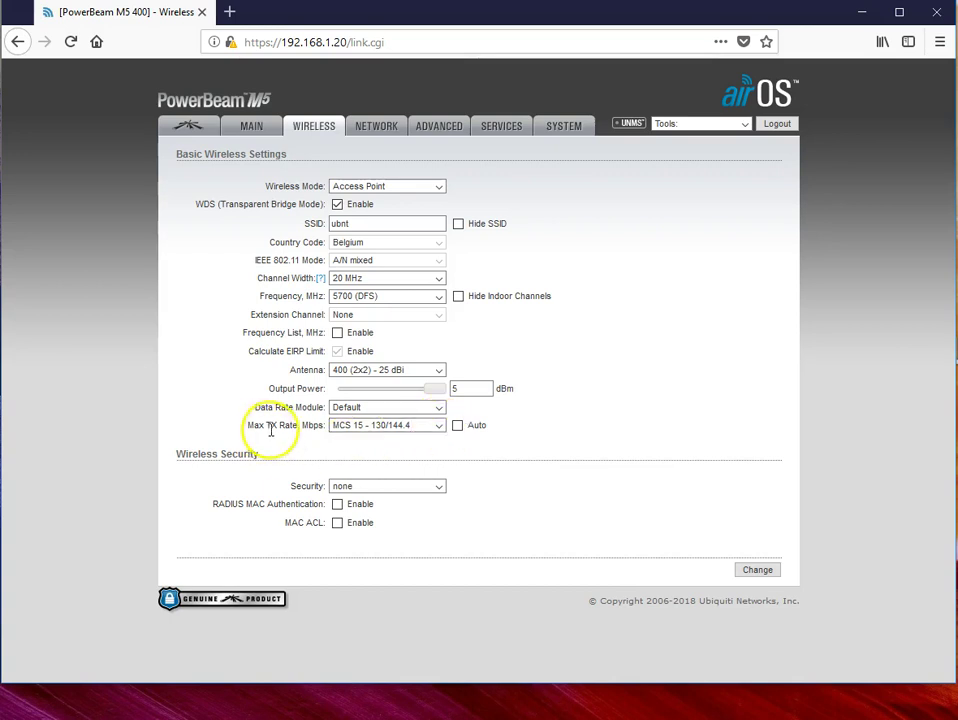
click(440, 426)
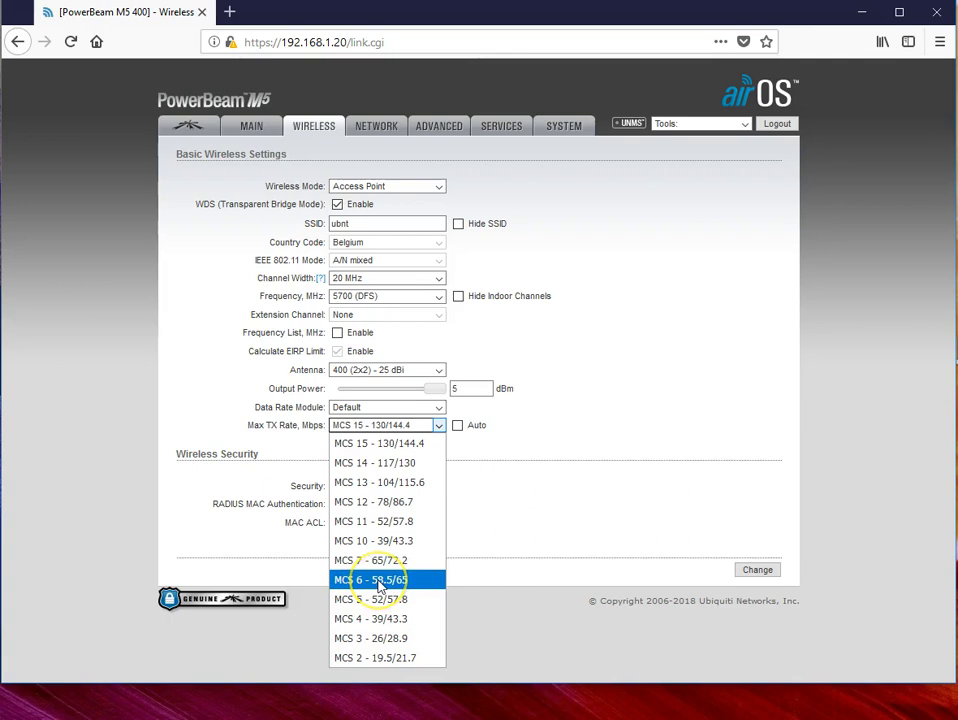
click(379, 581)
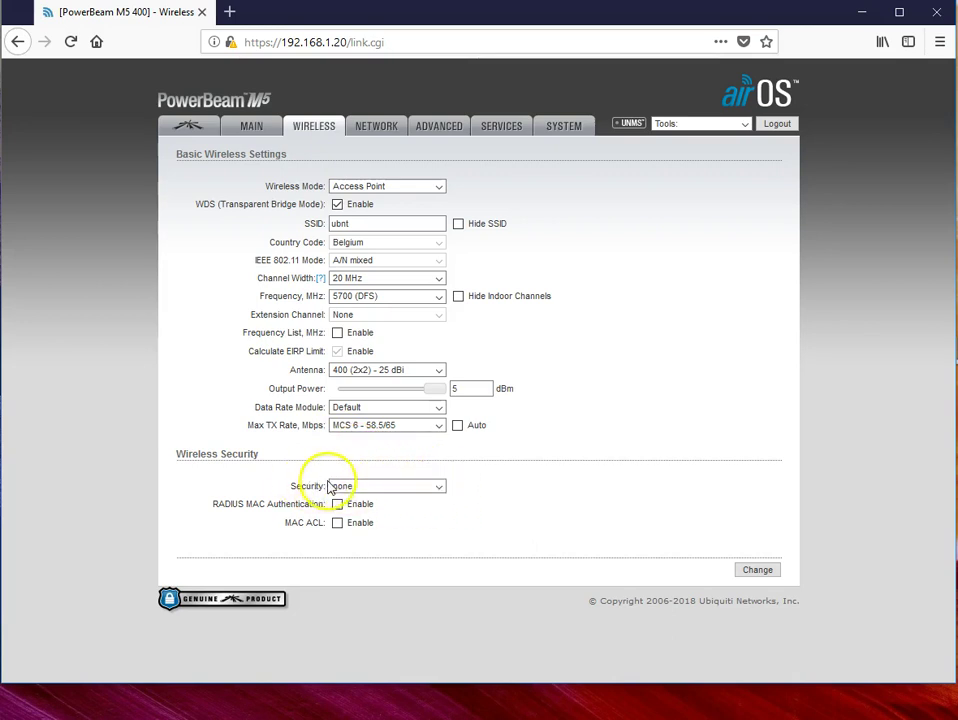
Step: Set wireless security to WPA2-AES and enter the WPA preshared key
click(439, 487)
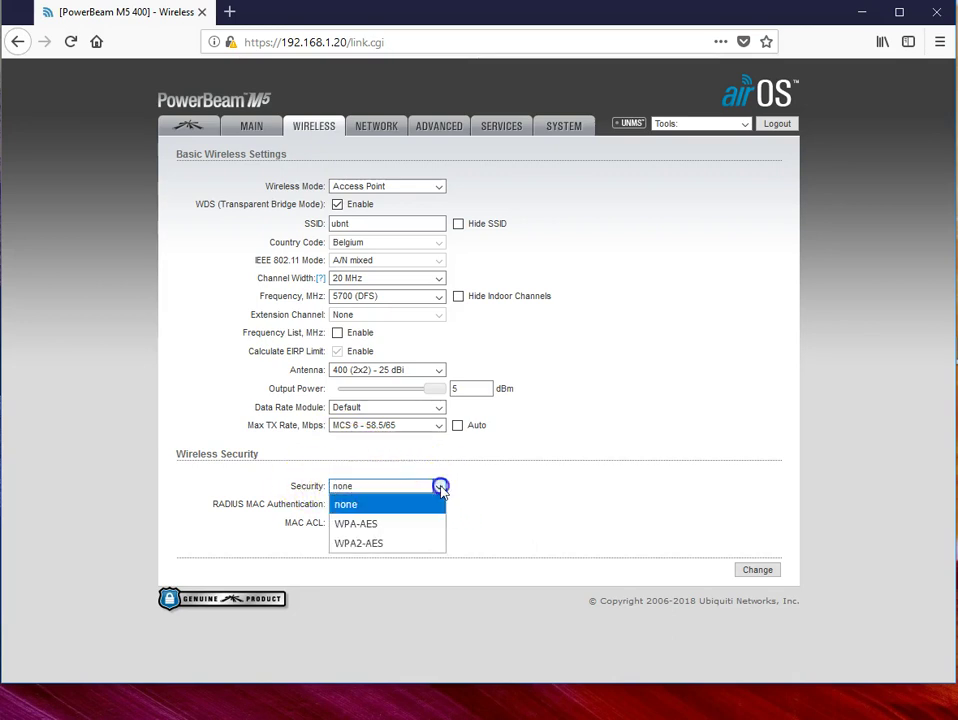
click(357, 545)
click(369, 523)
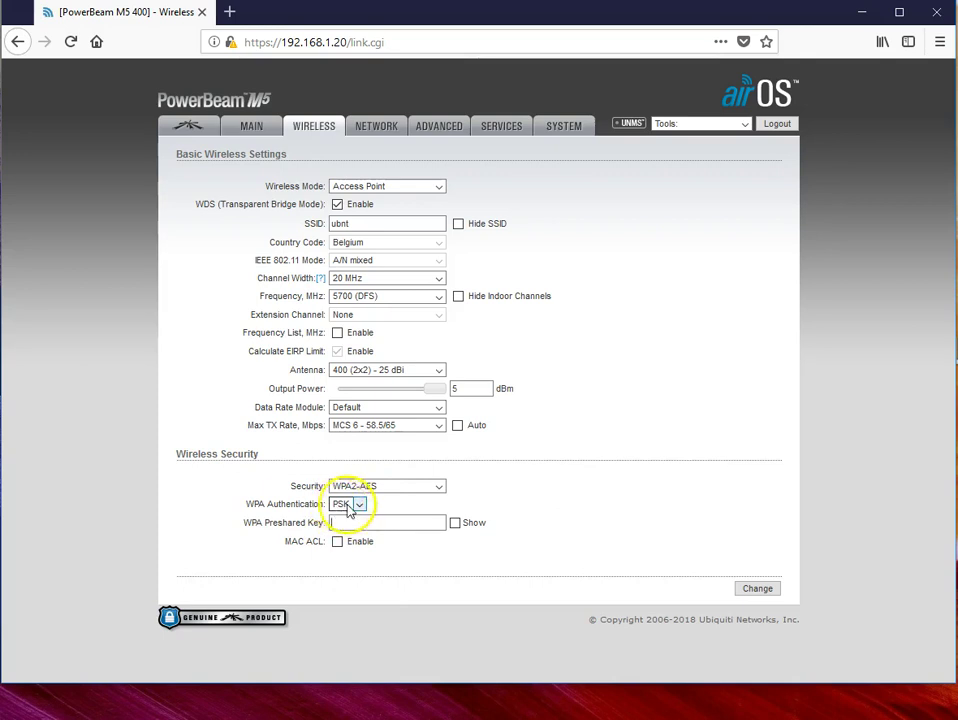
click(342, 521)
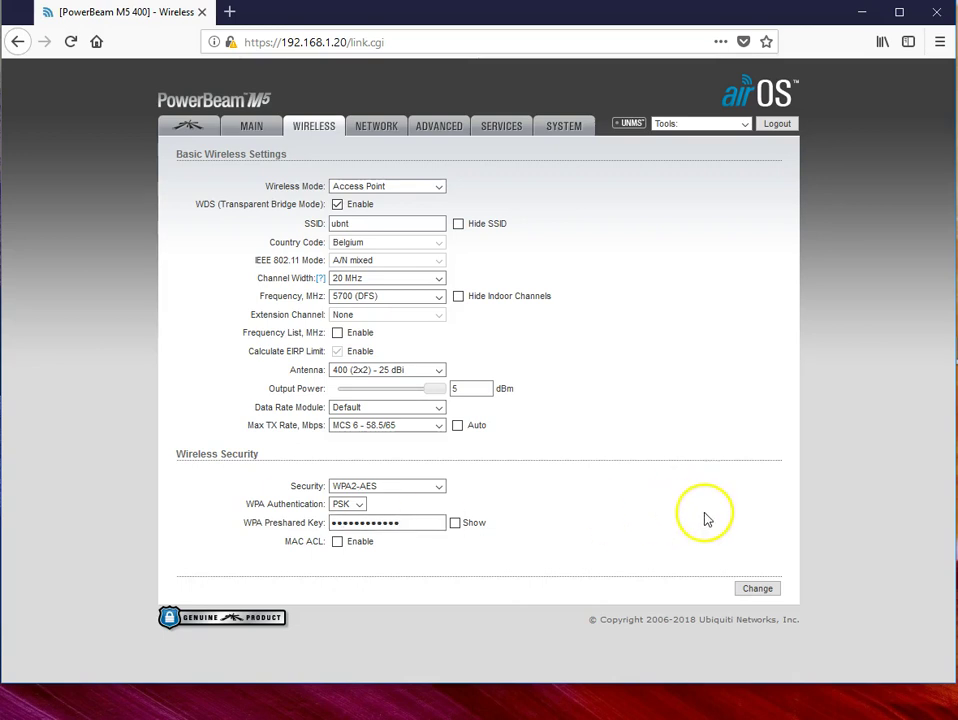
Step: Save the wireless changes, decline storing the key, and apply them to the device
click(760, 592)
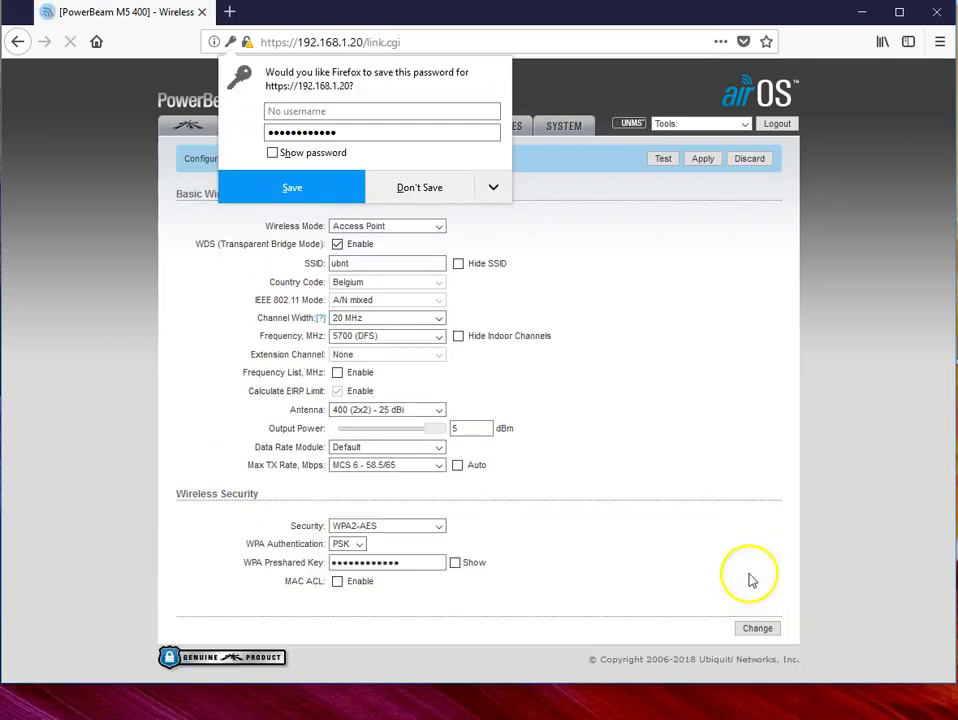
click(438, 189)
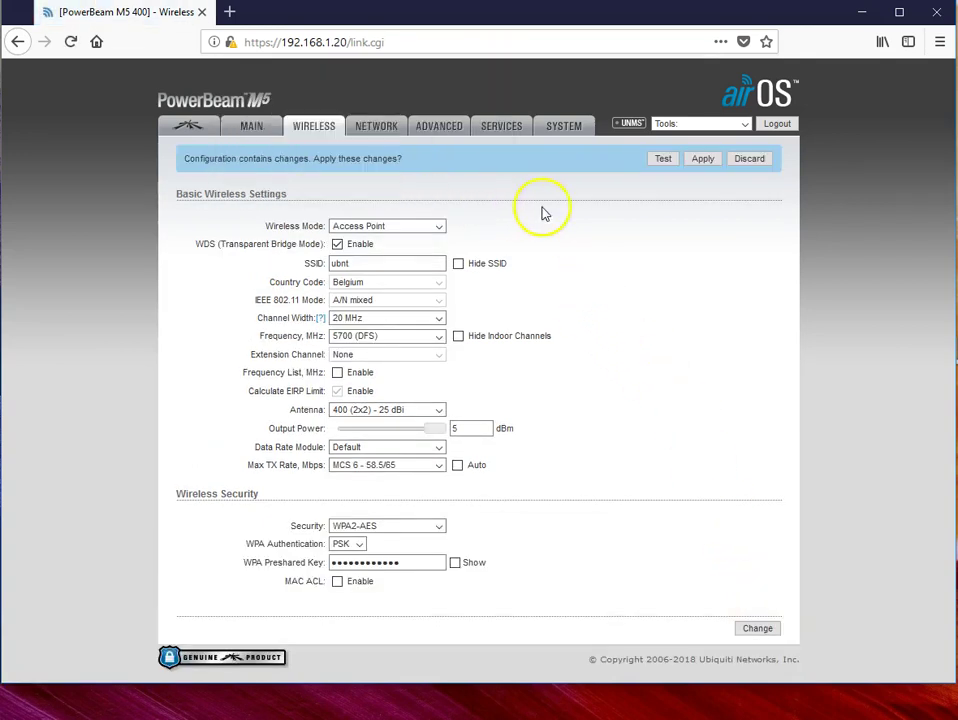
click(703, 160)
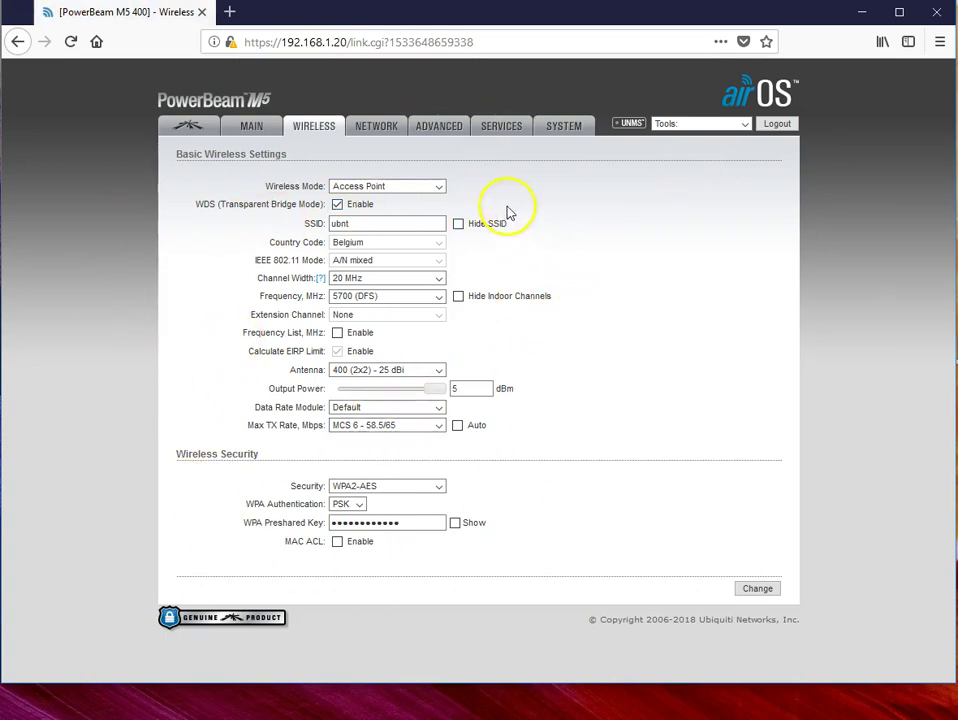
Step: Open the Advanced settings page, retrying twice until it loads after the connection drops
click(439, 131)
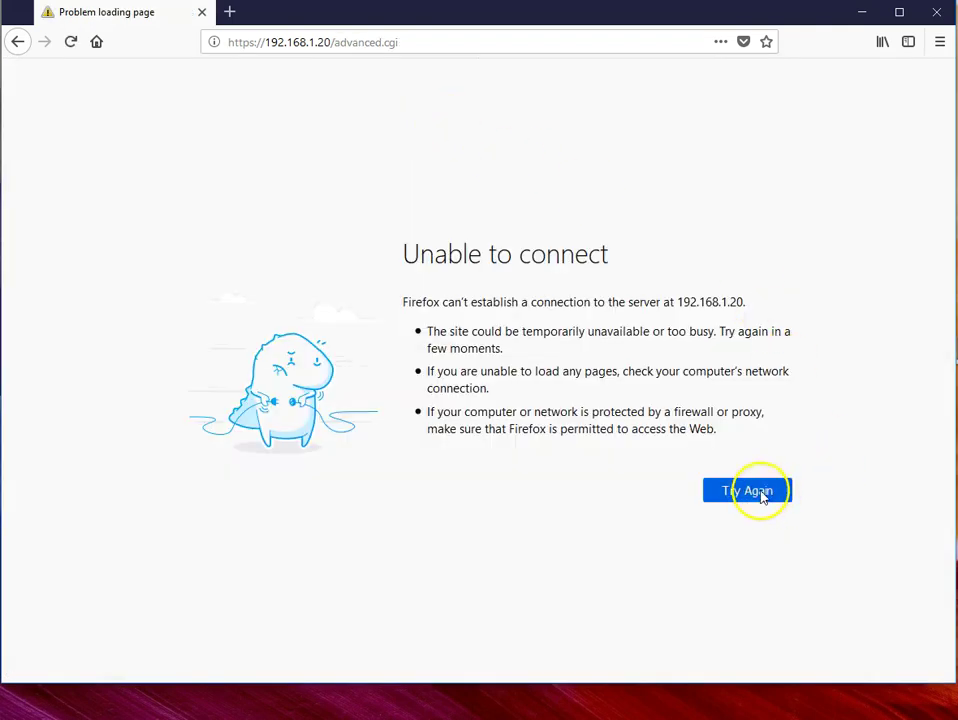
click(758, 492)
click(750, 493)
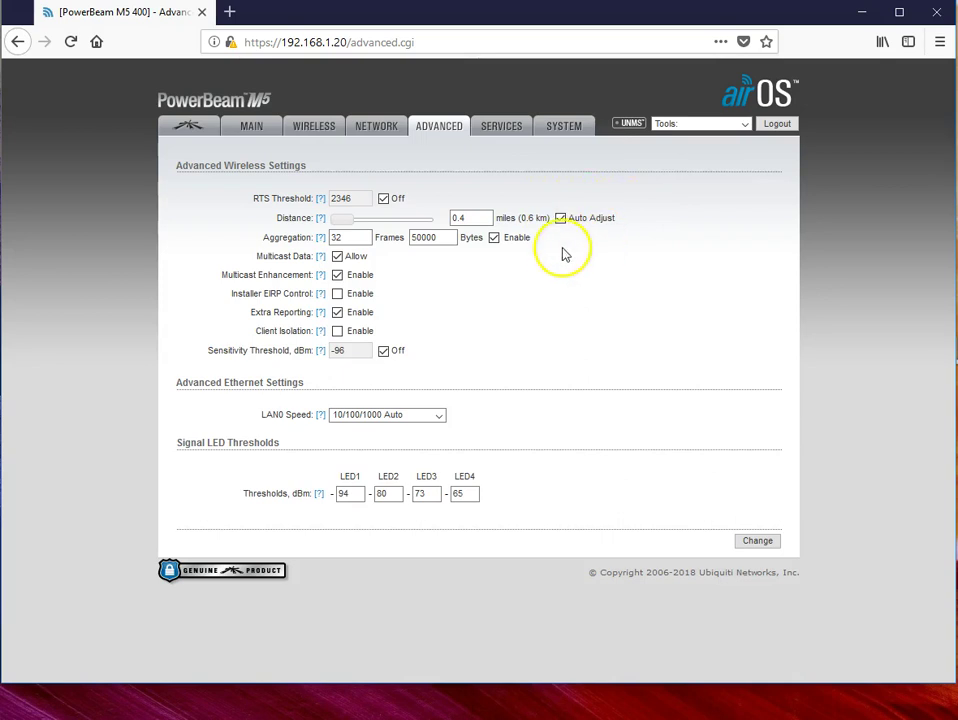
Step: Uncheck Auto Adjust and drag the Distance slider to 1.5 miles (2.4 km)
click(561, 219)
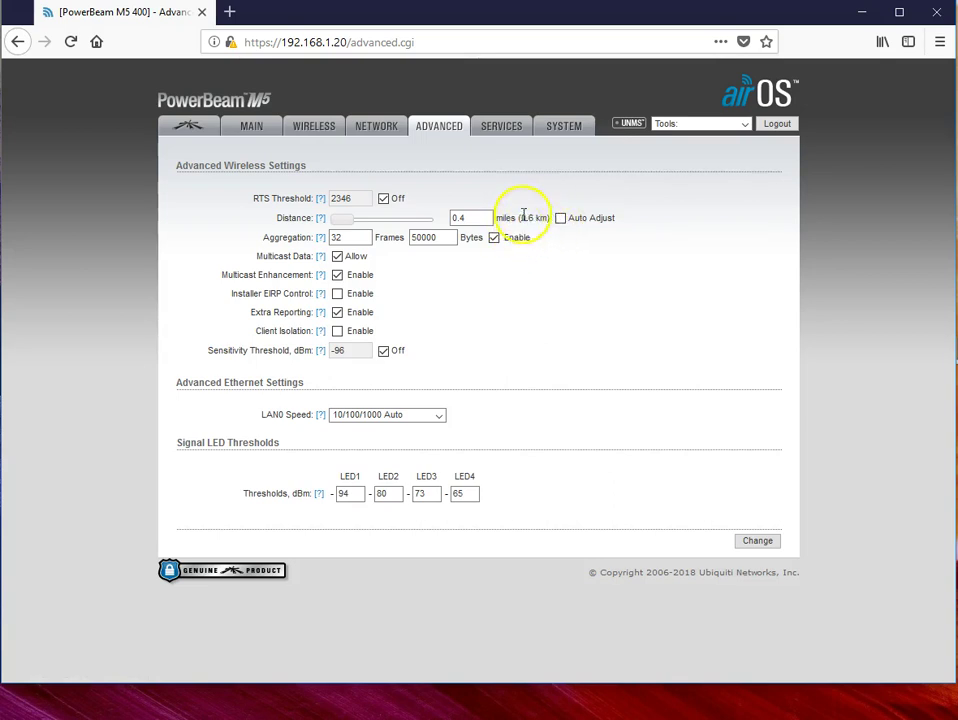
click(339, 221)
drag(339, 221, 342, 222)
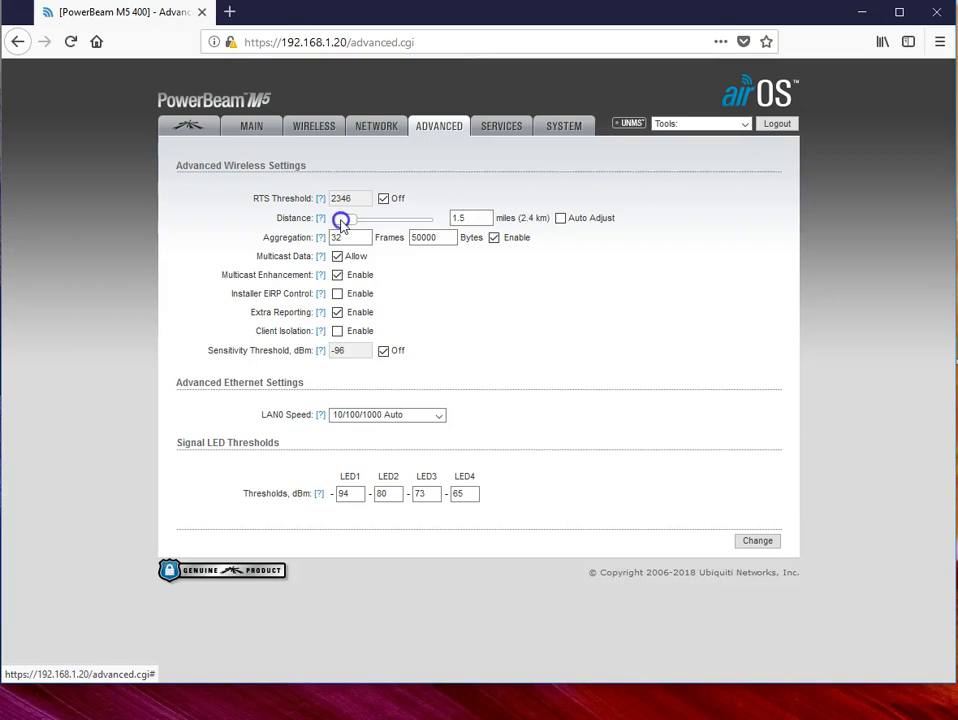
drag(341, 222, 342, 222)
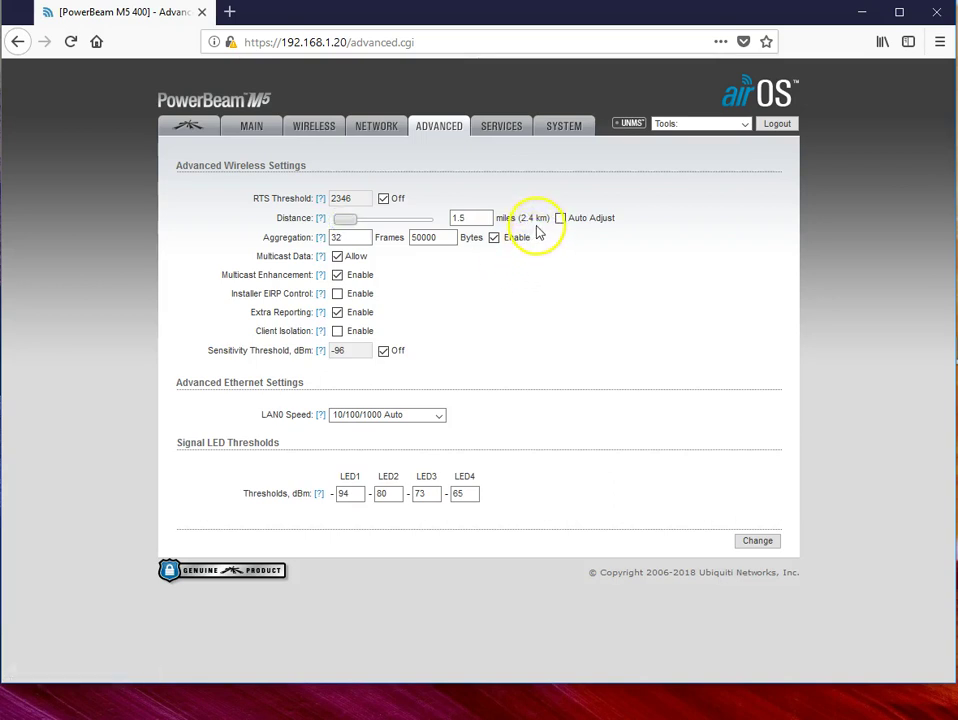
Step: Save and apply the 1.5-mile distance setting, then head for the airMAX settings page
click(758, 541)
click(704, 160)
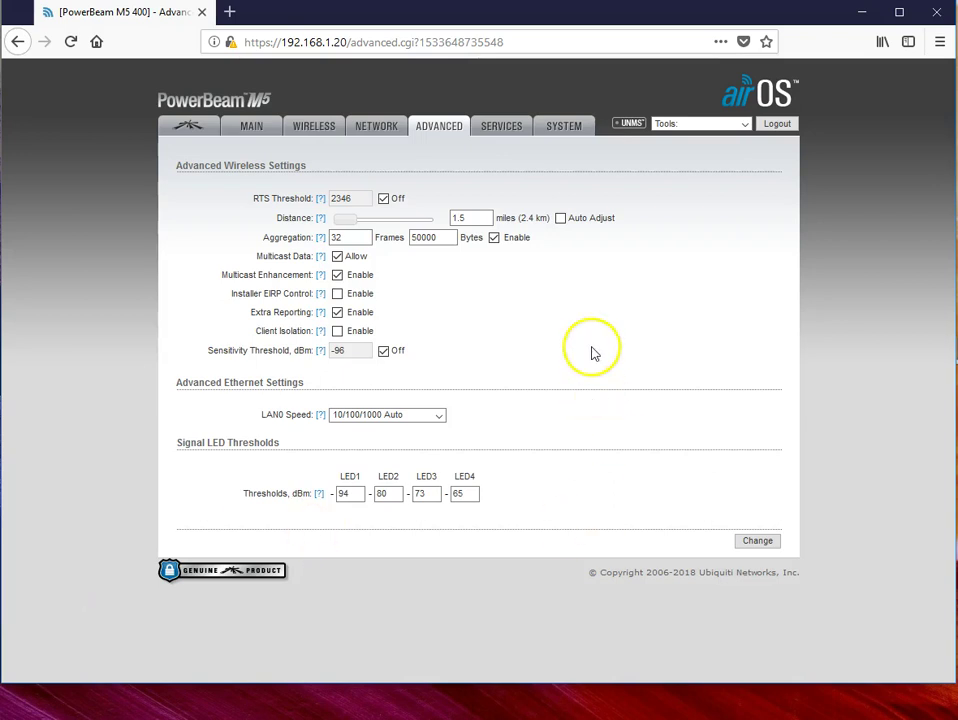
click(190, 127)
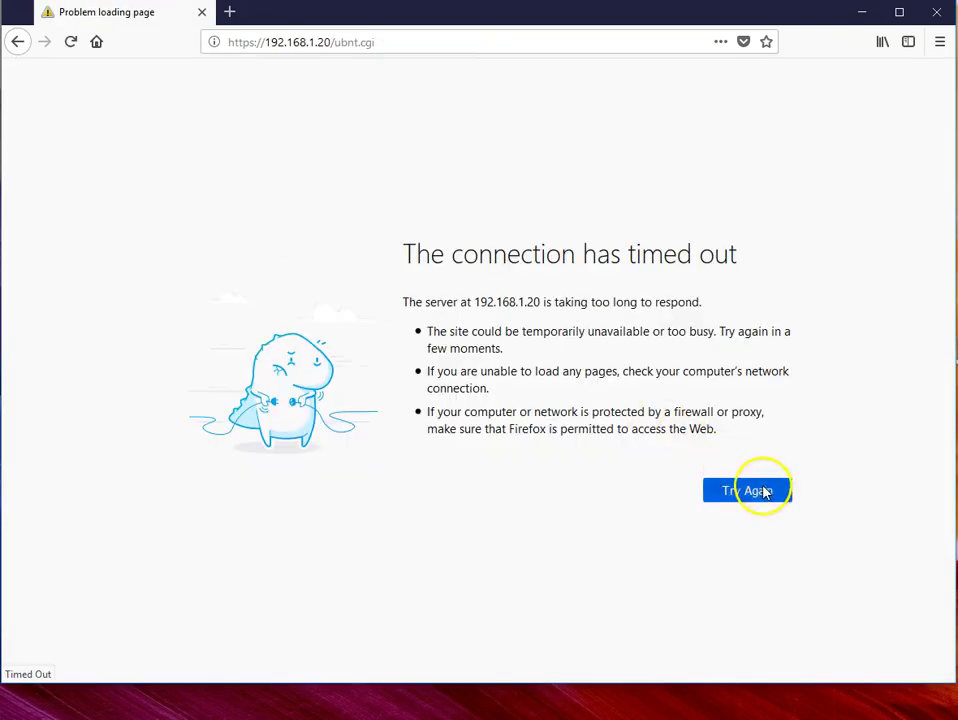
Step: Retry the timed-out connection three times until the airMAX settings page reappears
click(760, 490)
click(758, 495)
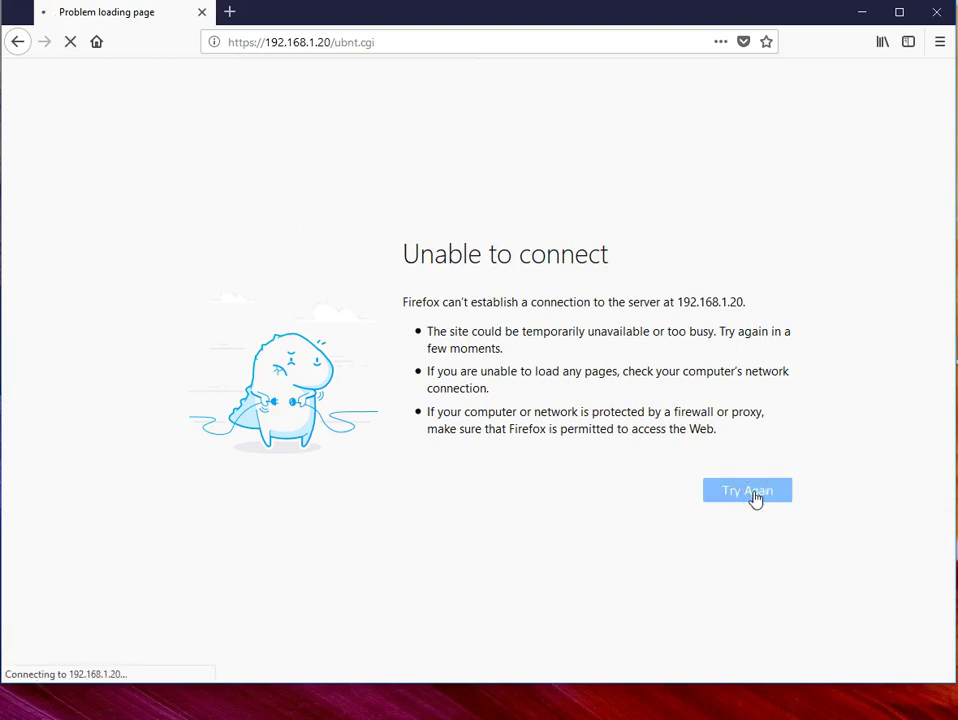
click(757, 492)
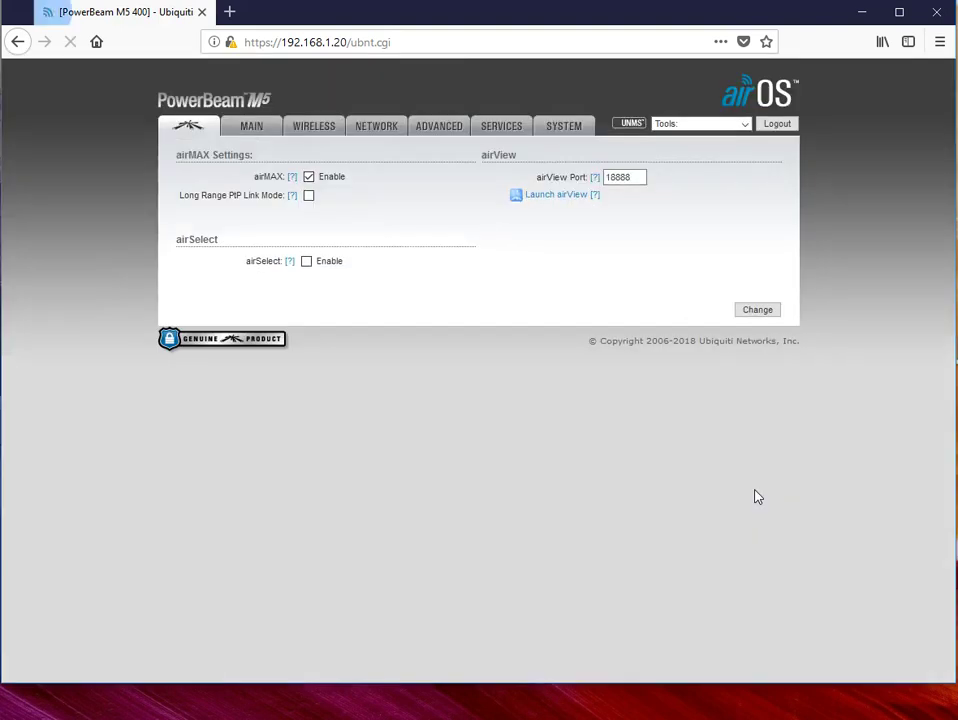
Step: Uncheck airMAX Enable, then save and apply the change
click(313, 271)
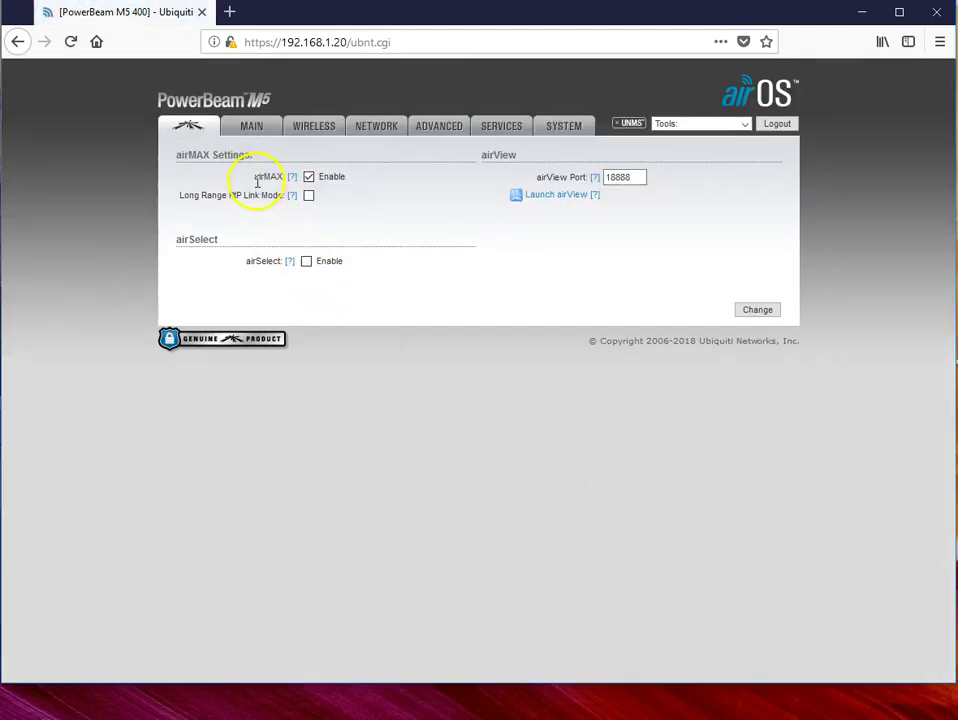
click(309, 177)
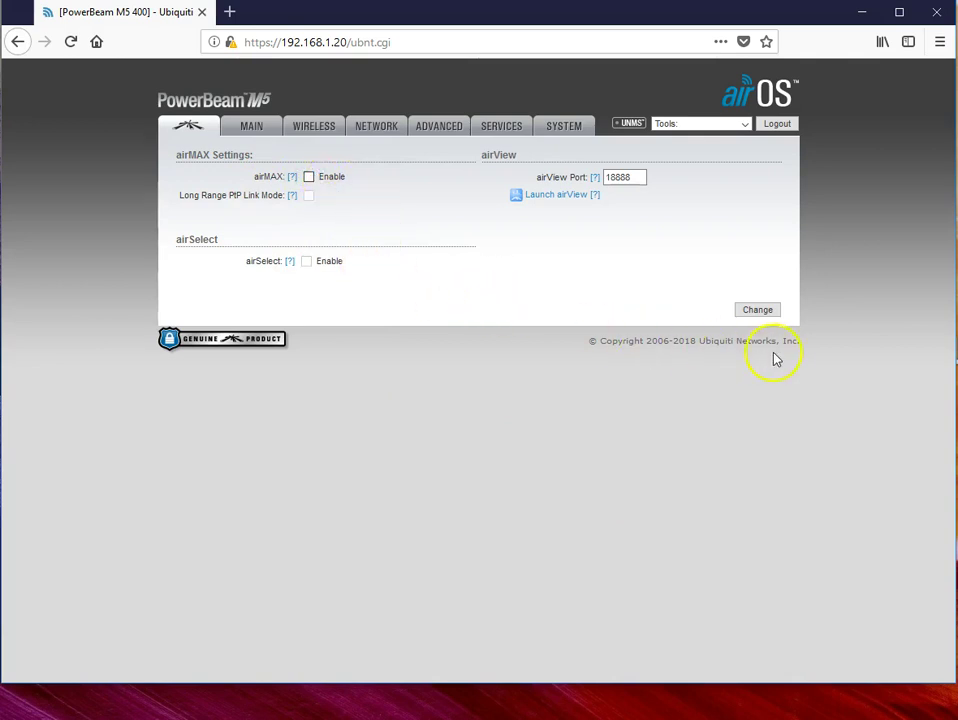
click(757, 312)
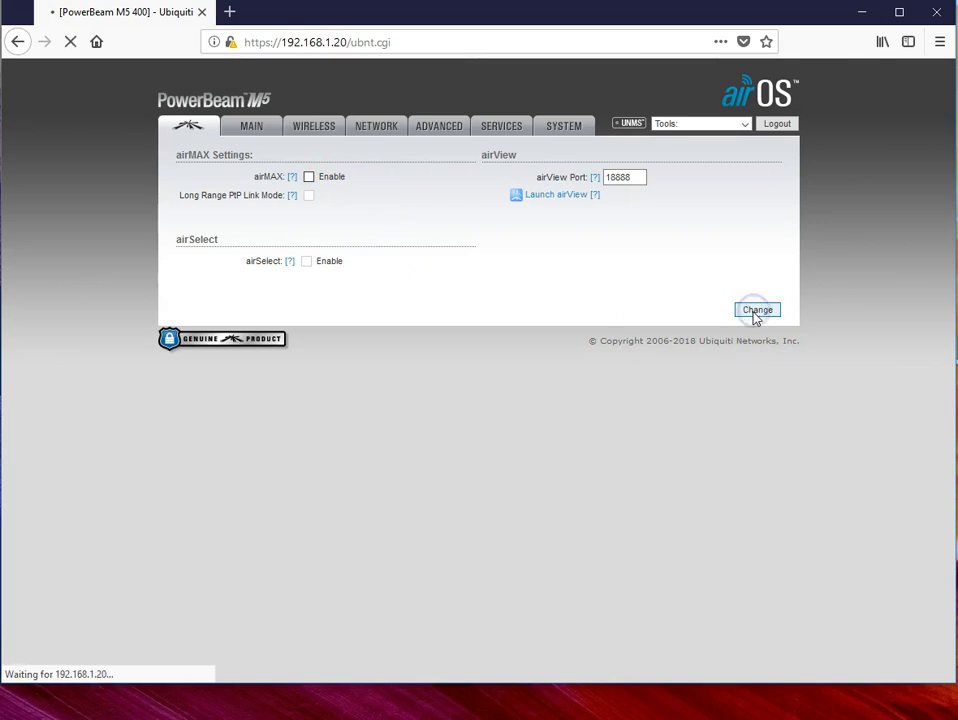
click(702, 160)
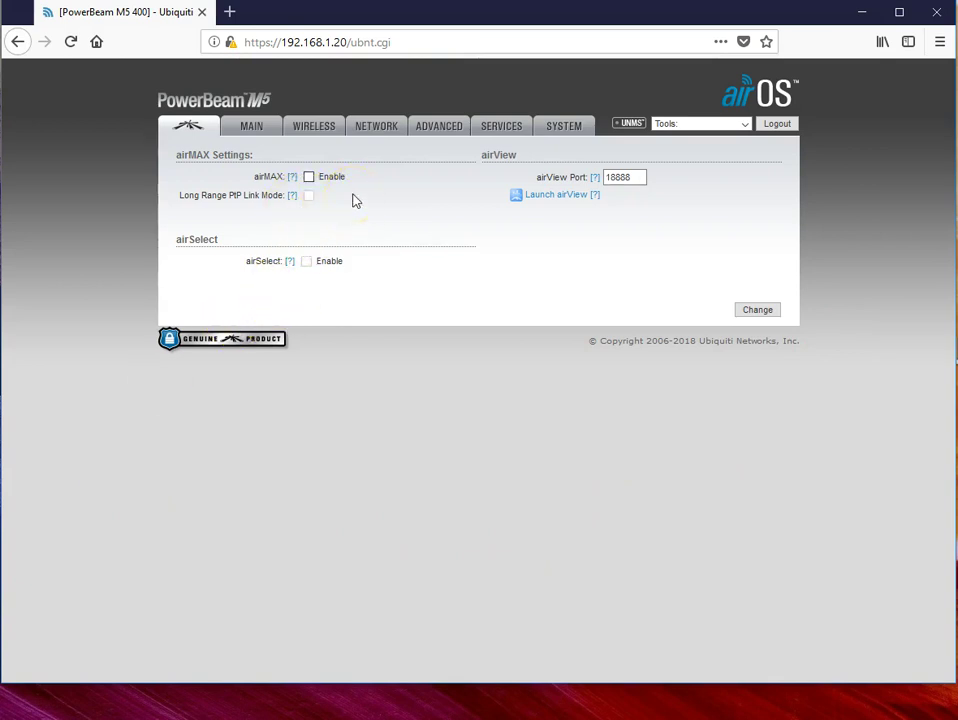
Step: On the Network page, edit the management IP address to 192.168.1.2
click(383, 129)
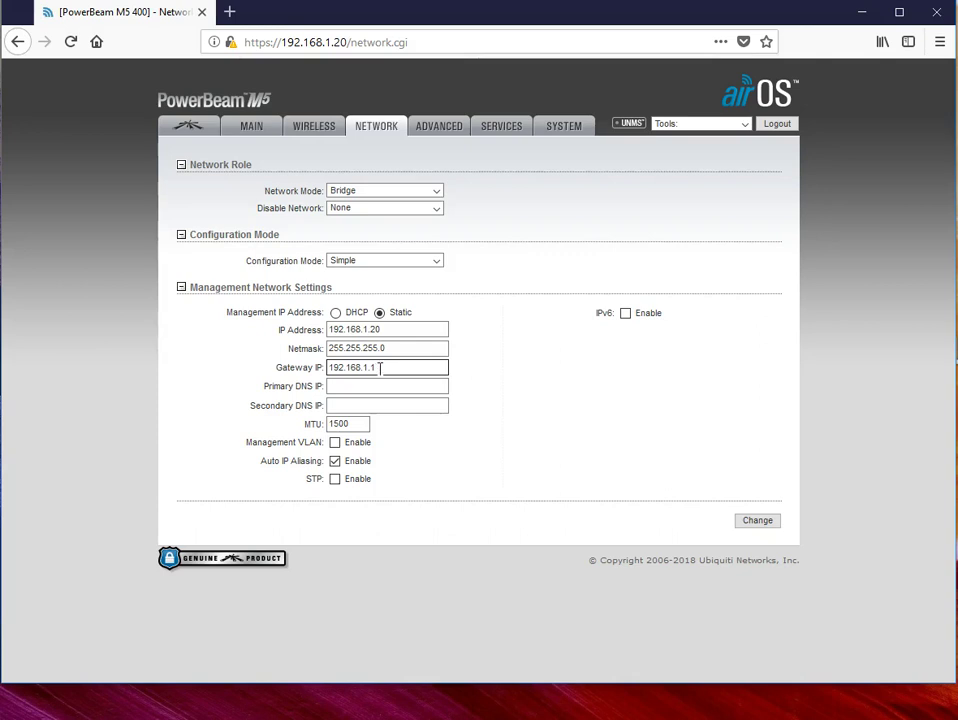
click(288, 334)
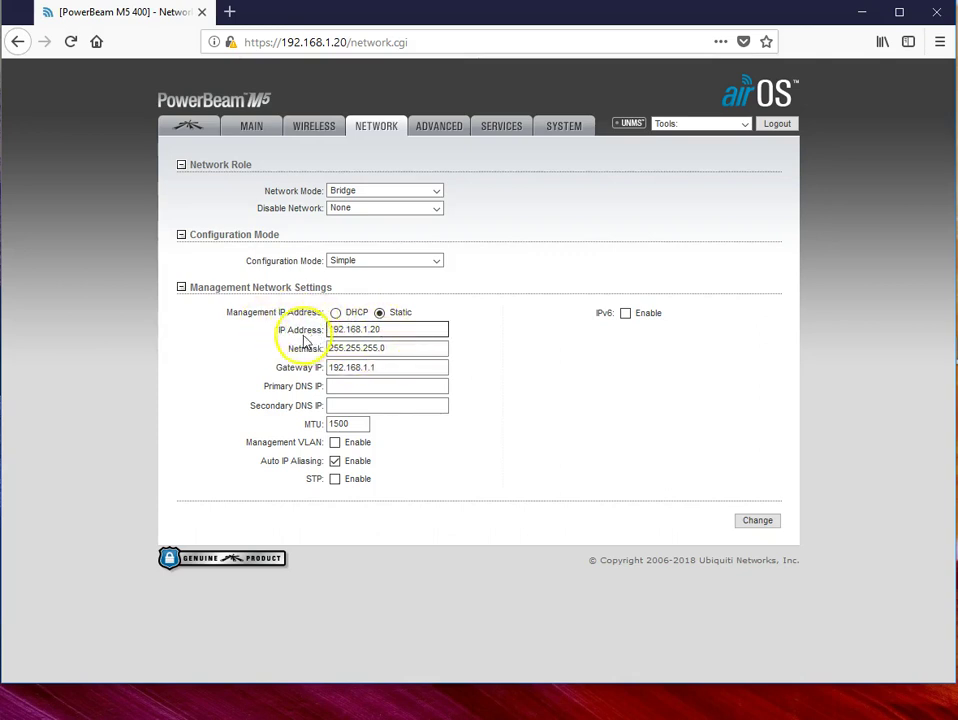
click(393, 330)
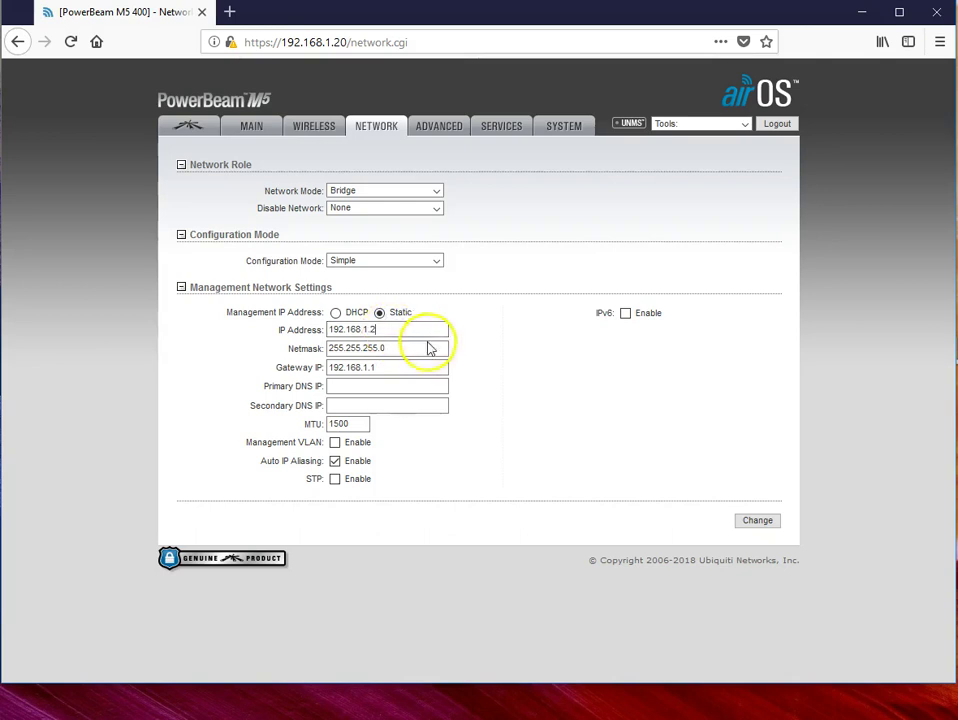
click(355, 348)
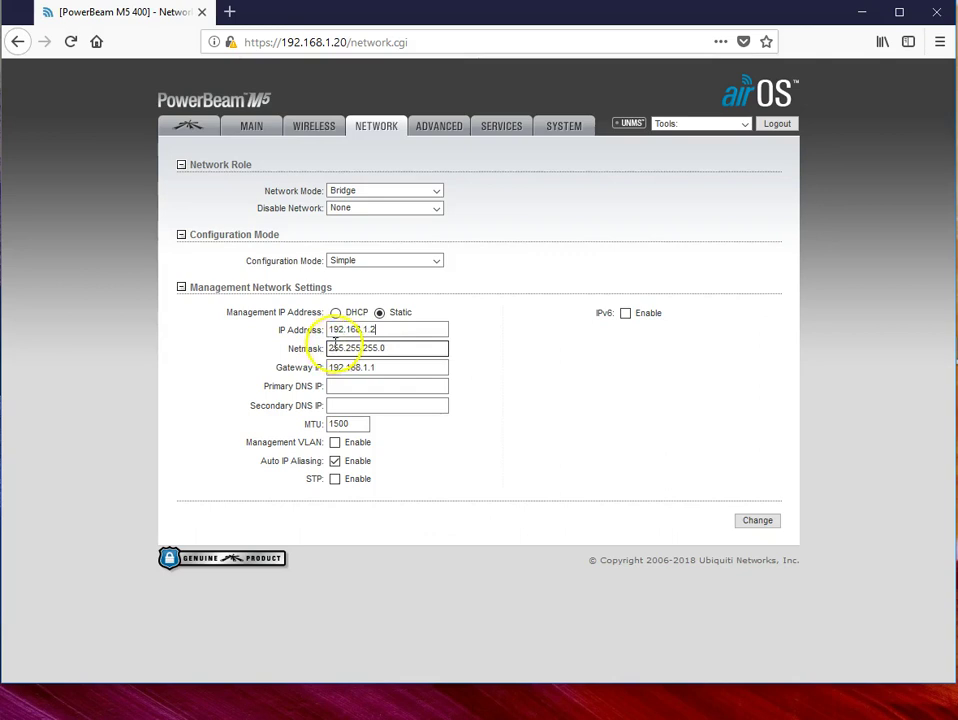
click(362, 335)
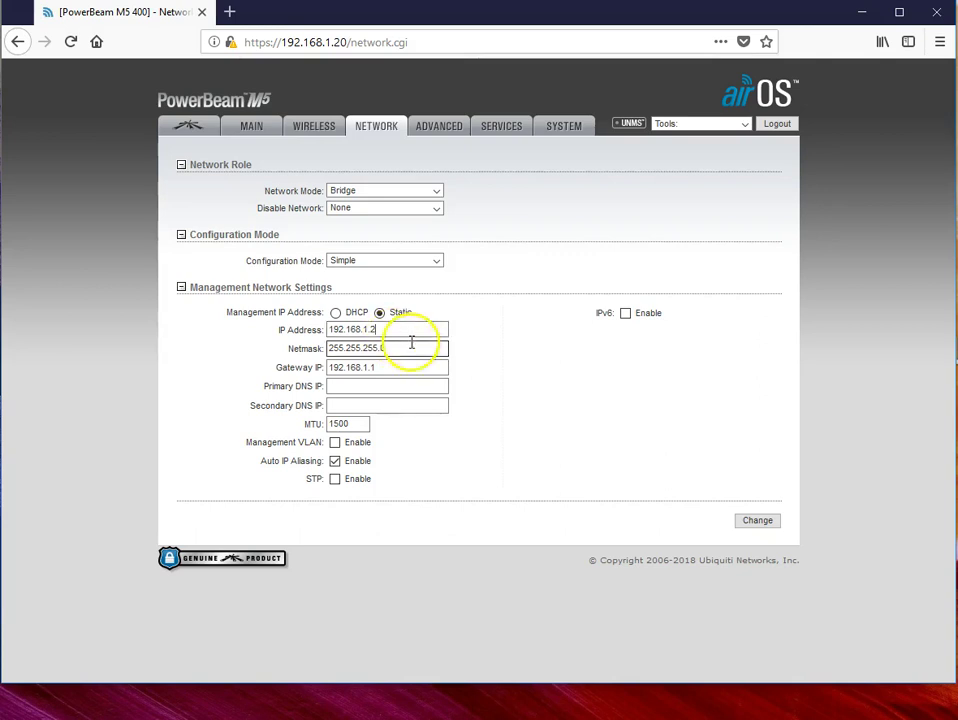
click(508, 393)
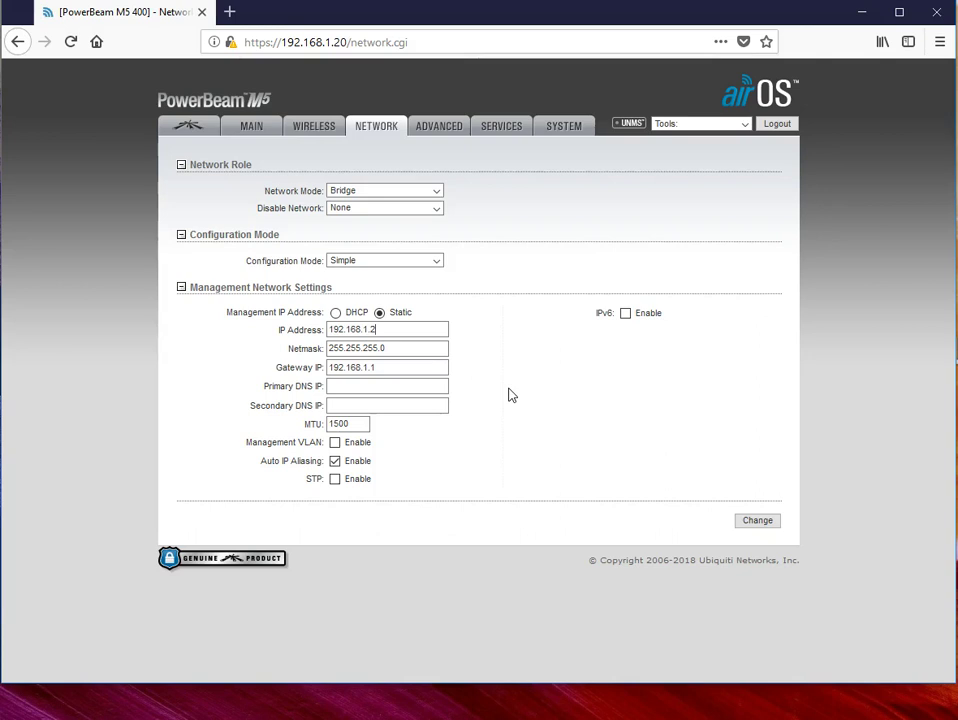
Step: Copy the gateway 192.168.1.1 into Primary DNS, then move on to Secondary DNS
click(337, 385)
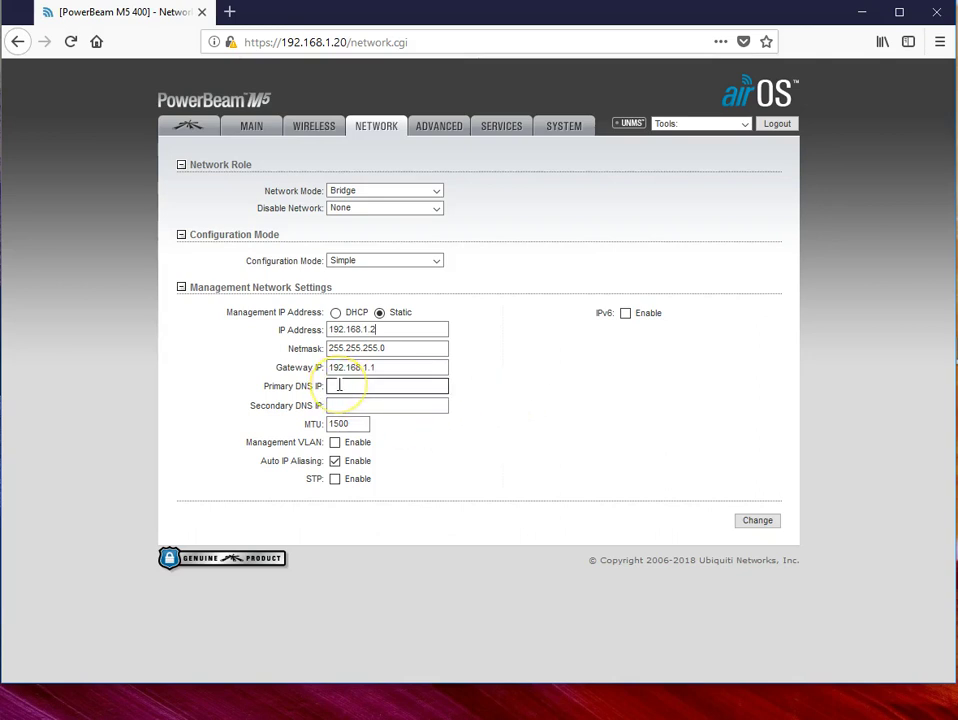
click(85, 387)
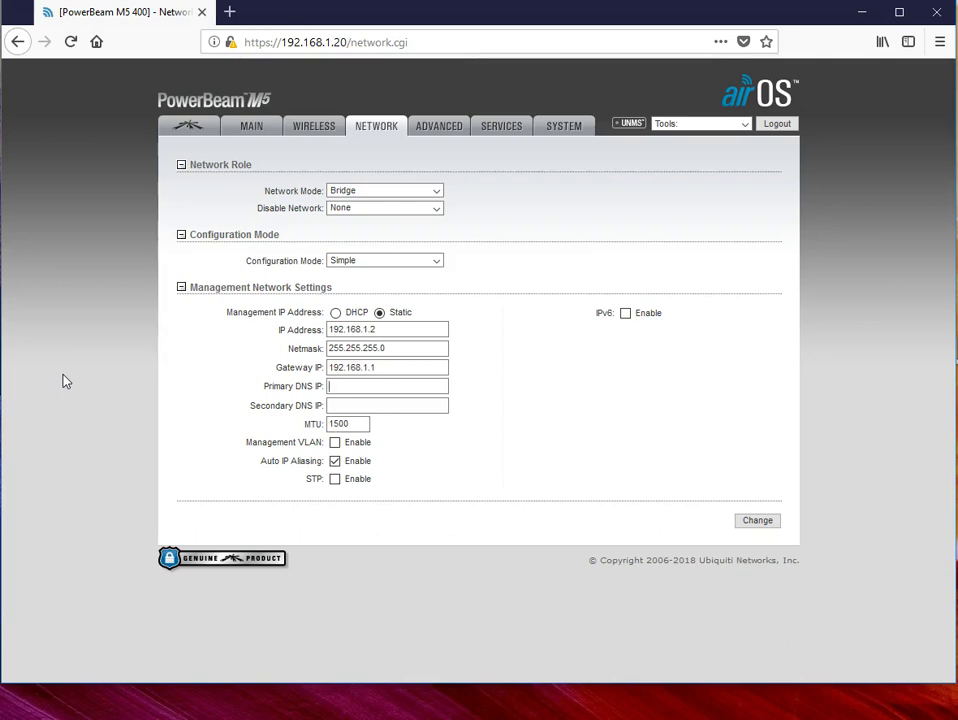
drag(380, 368, 250, 367)
right_click(347, 369)
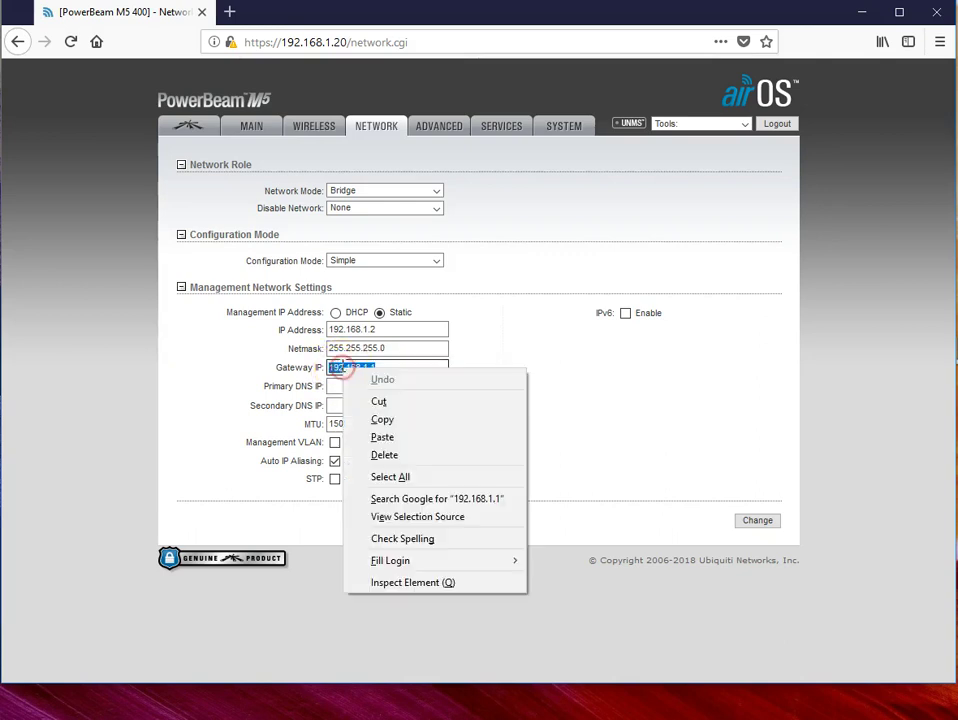
click(394, 420)
click(415, 387)
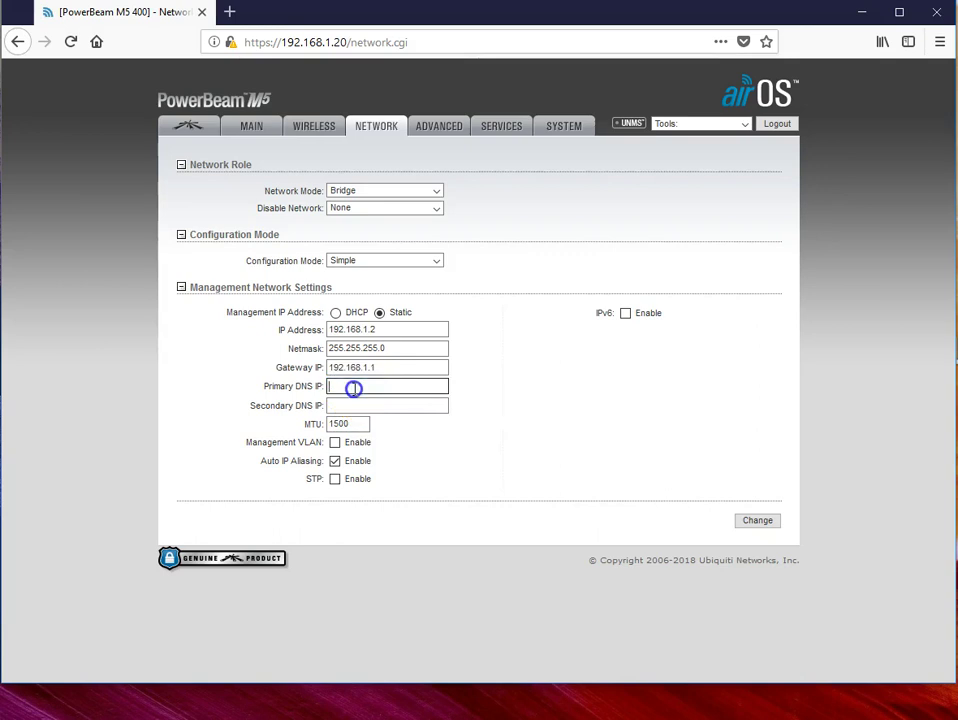
right_click(353, 389)
click(400, 462)
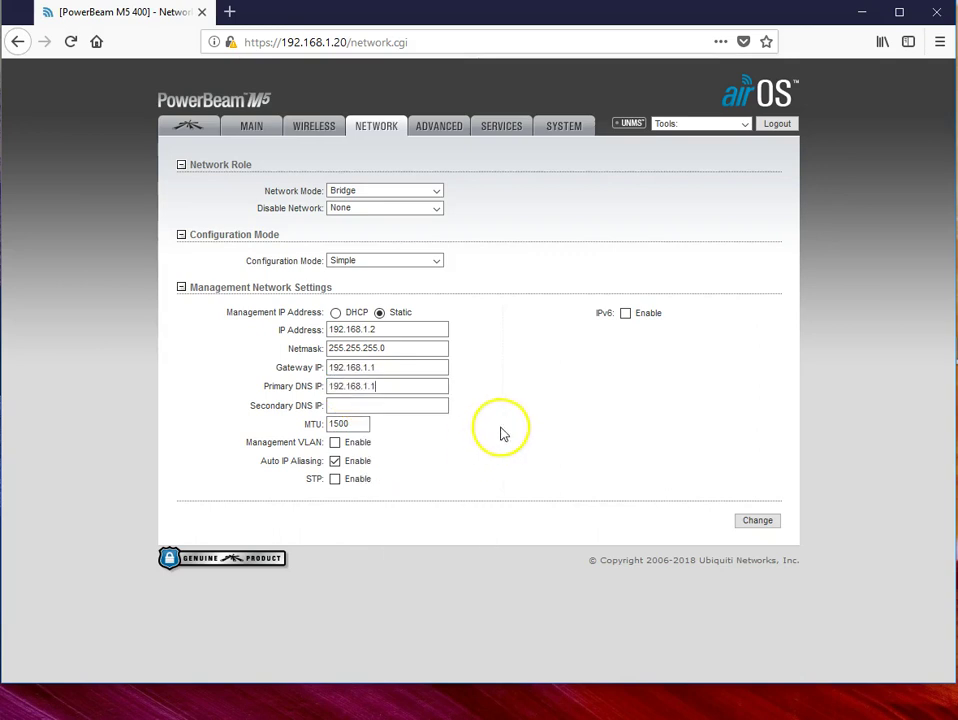
click(339, 405)
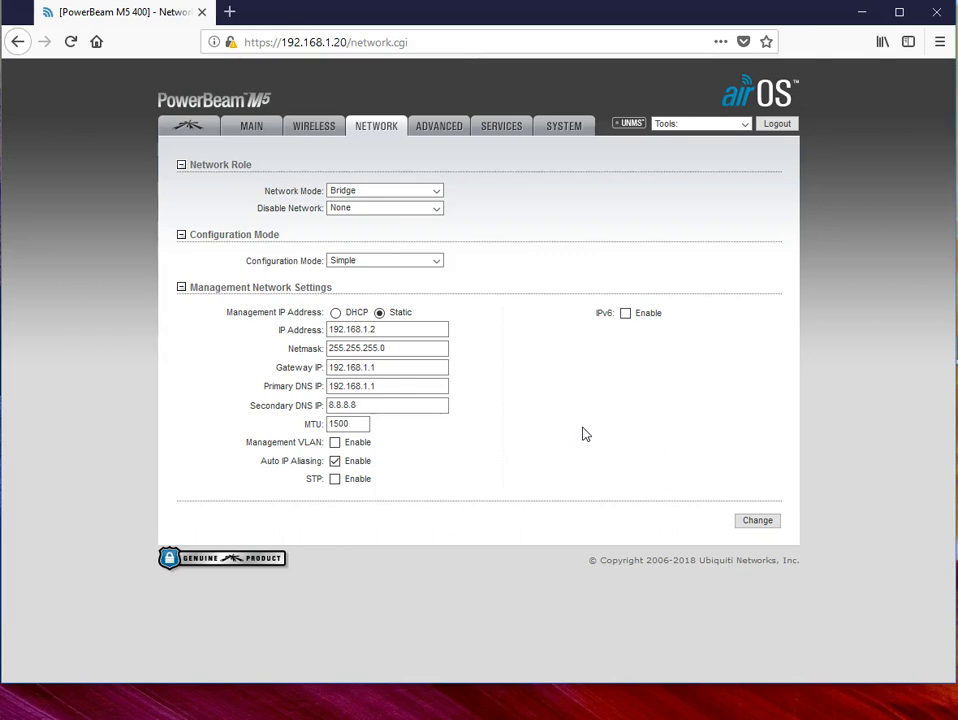
Step: Save and apply the network changes, leaving Firefox unable to connect at 192.168.1.2
click(758, 523)
click(703, 162)
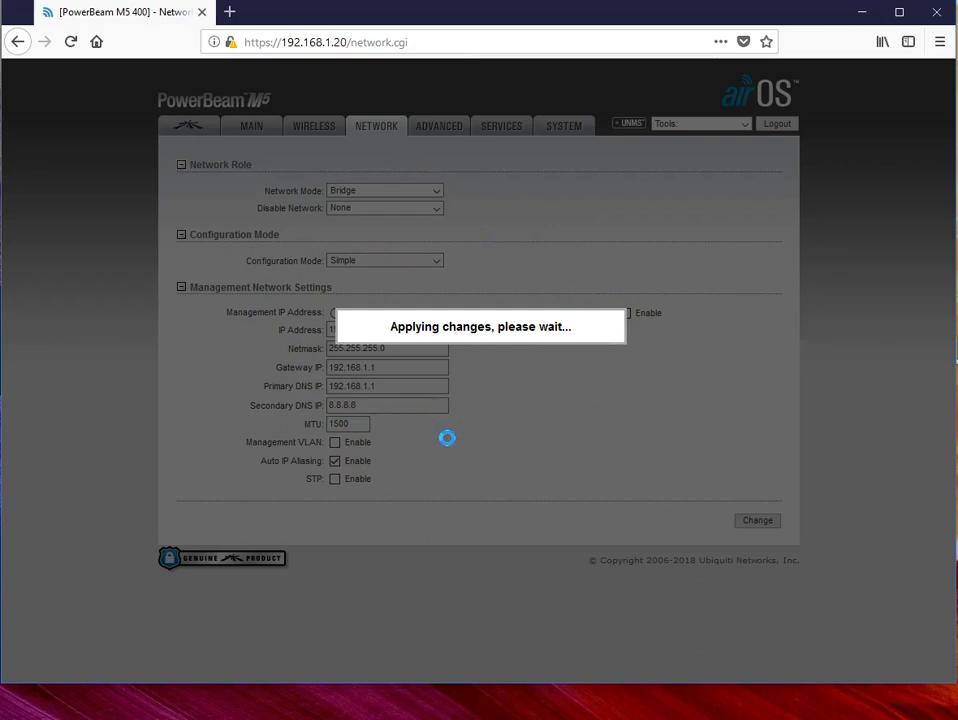
click(457, 451)
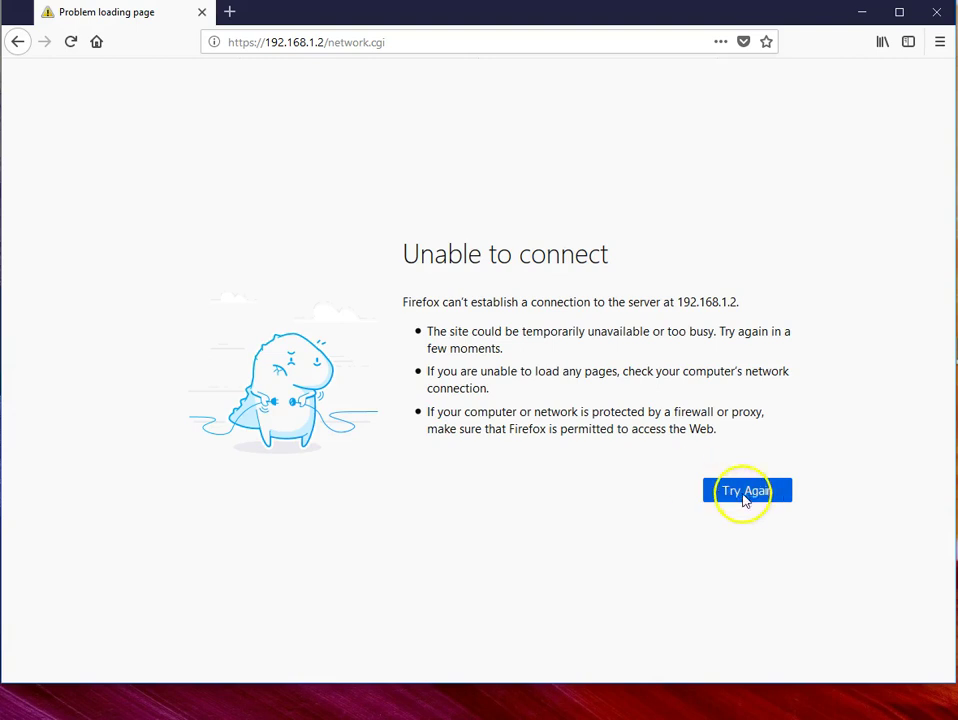
Step: Add and confirm a security exception for 192.168.1.2's self-signed certificate
click(745, 496)
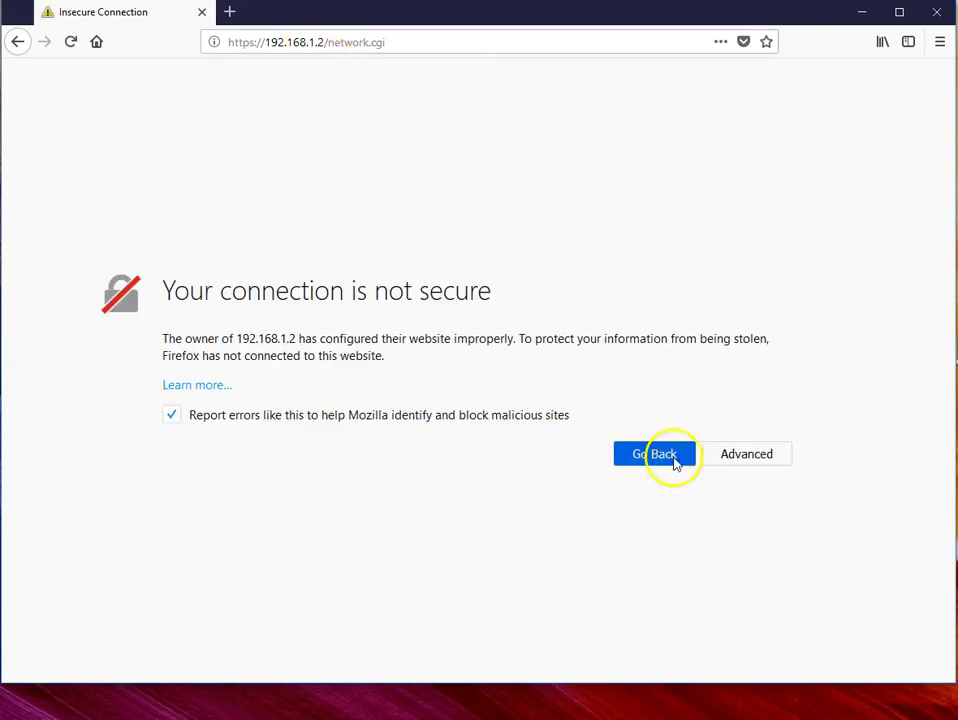
click(746, 458)
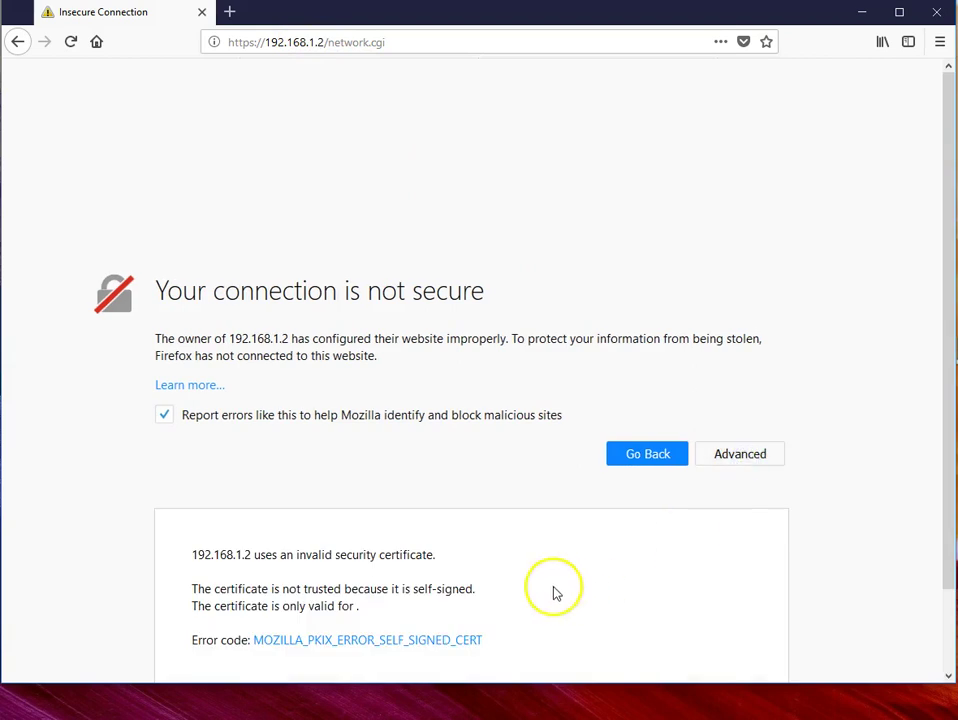
scroll(555, 590, down, 2)
click(708, 626)
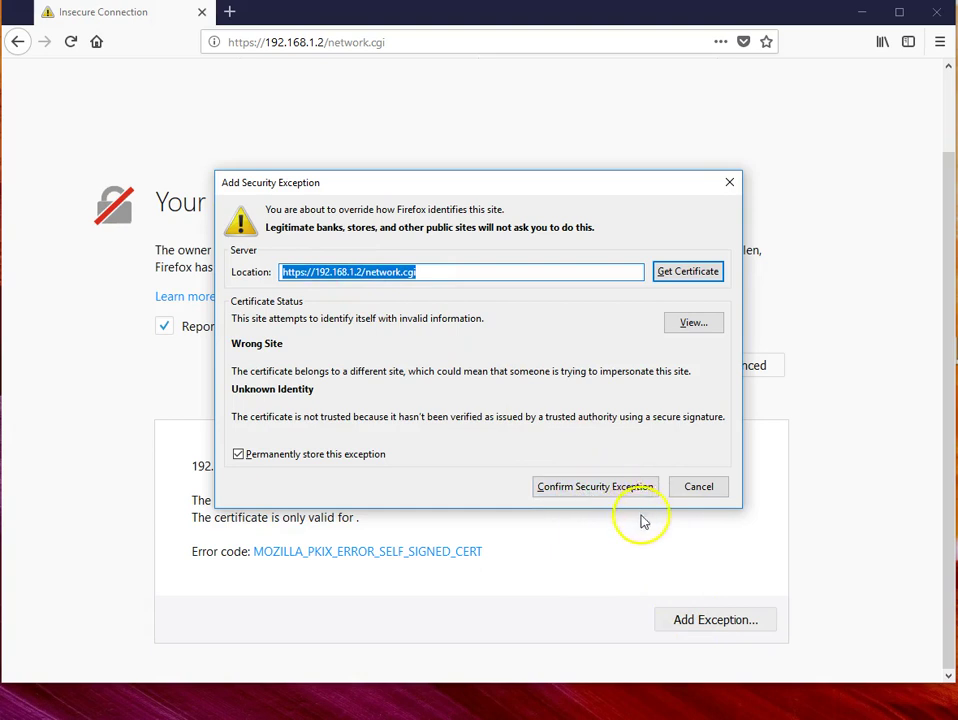
click(588, 488)
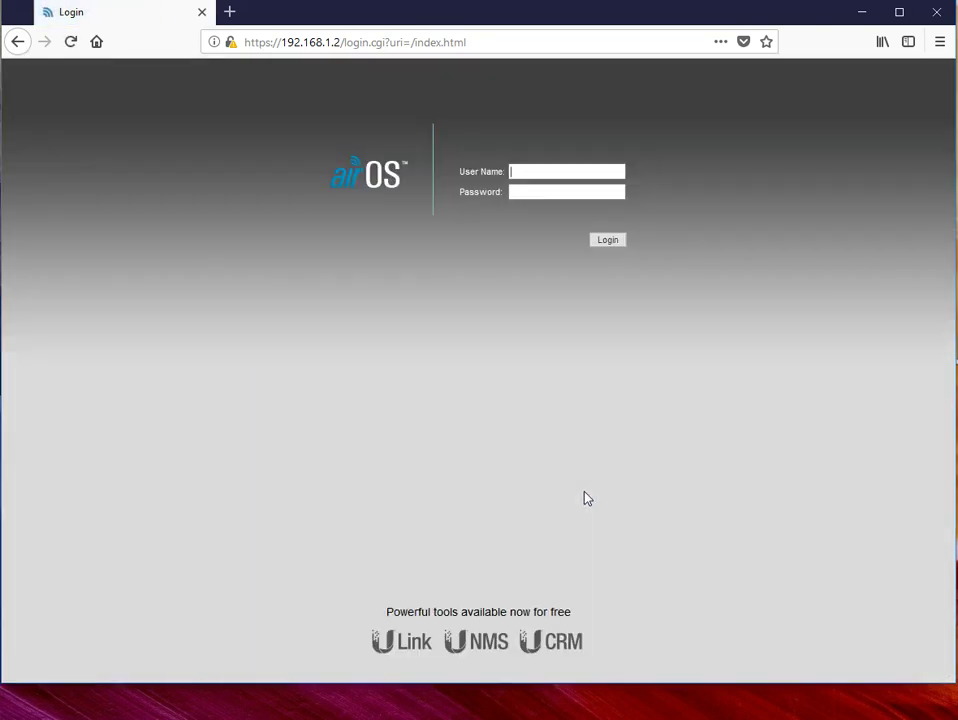
Step: Log in to the radio with the admin account and its password, declining to save the login
text(adm)
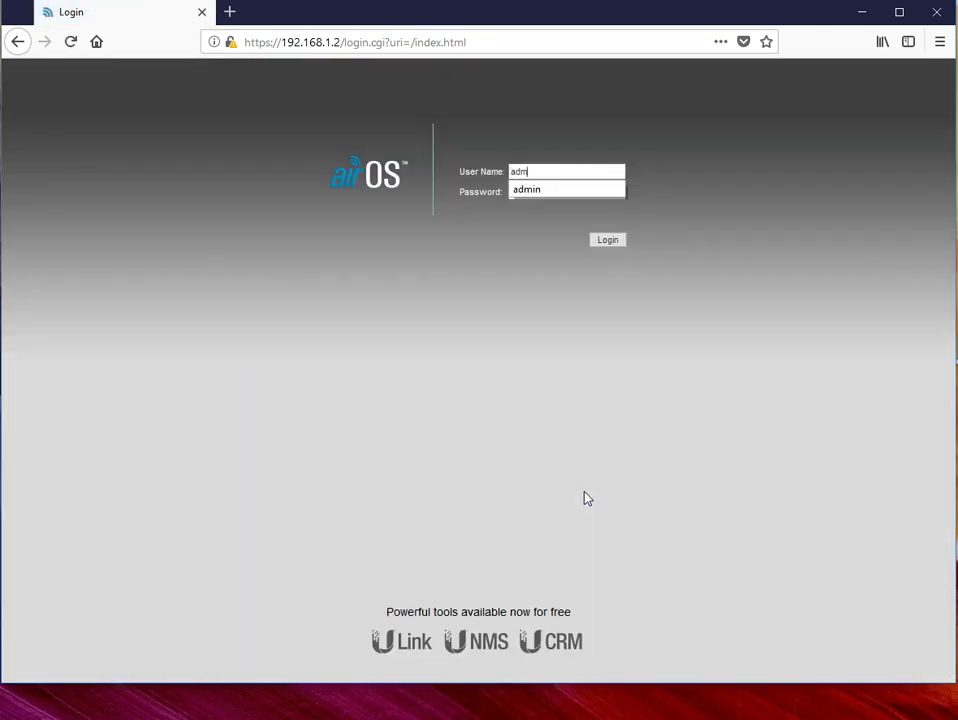
text(in)
key(Tab)
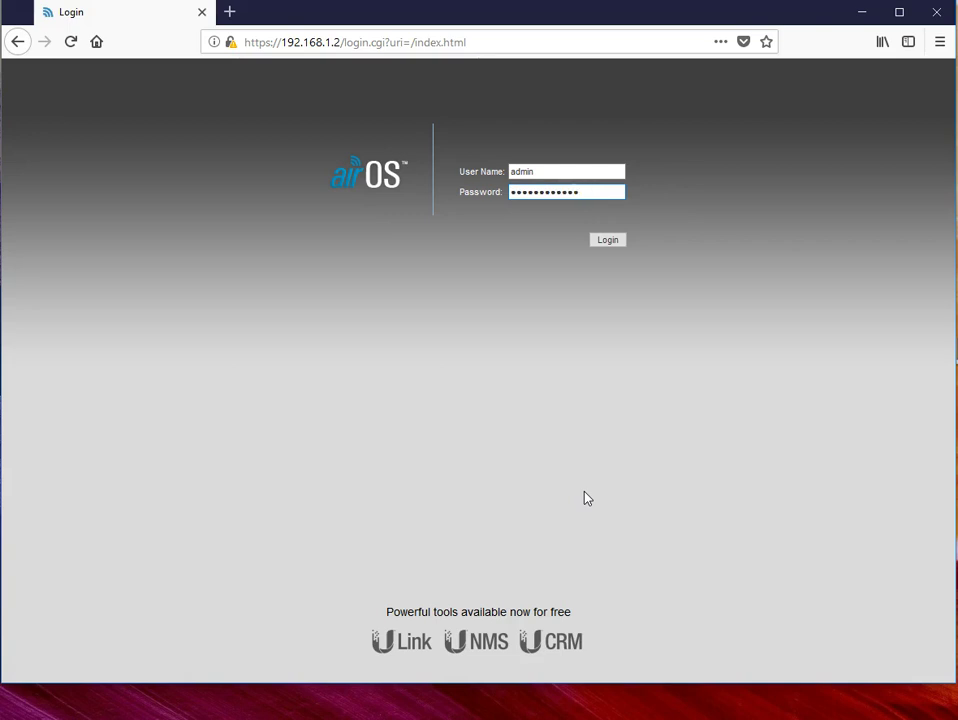
key(Return)
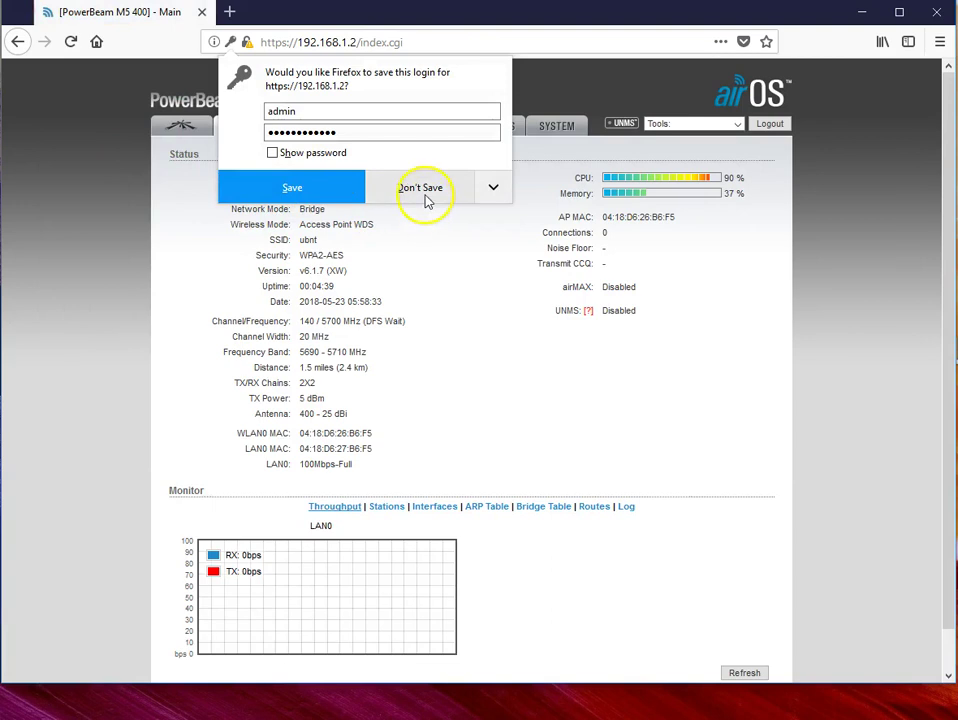
click(306, 180)
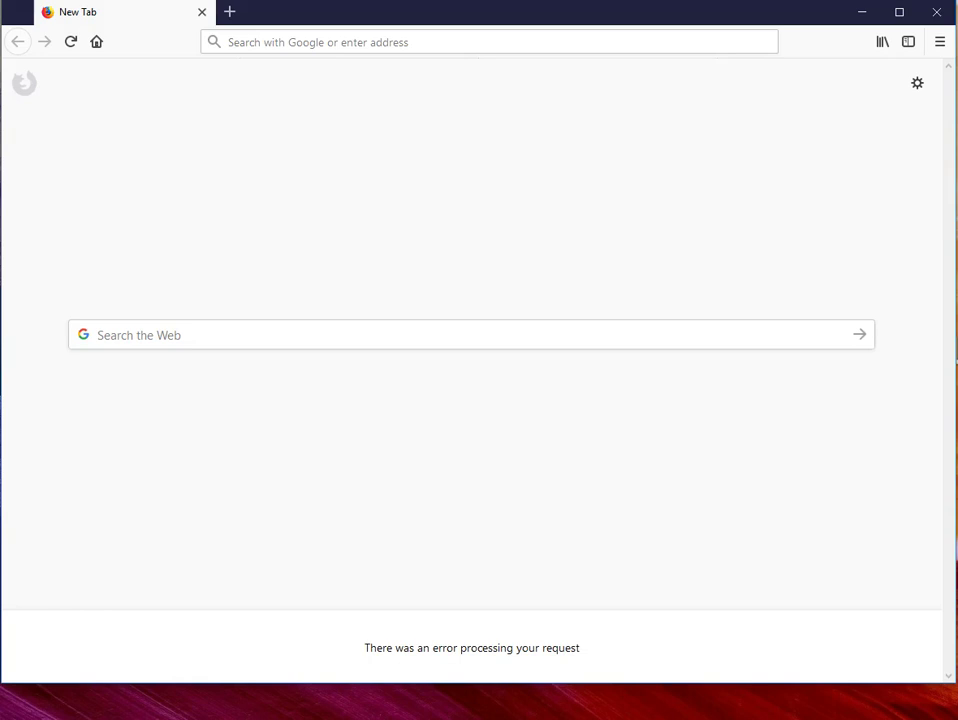
click(248, 43)
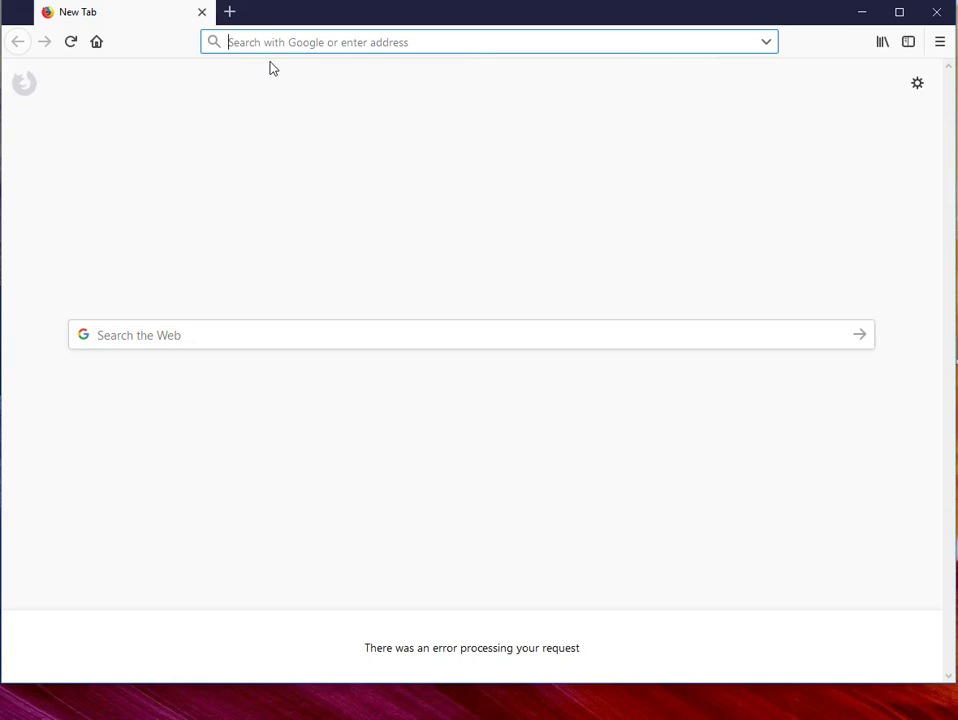
text(https:)
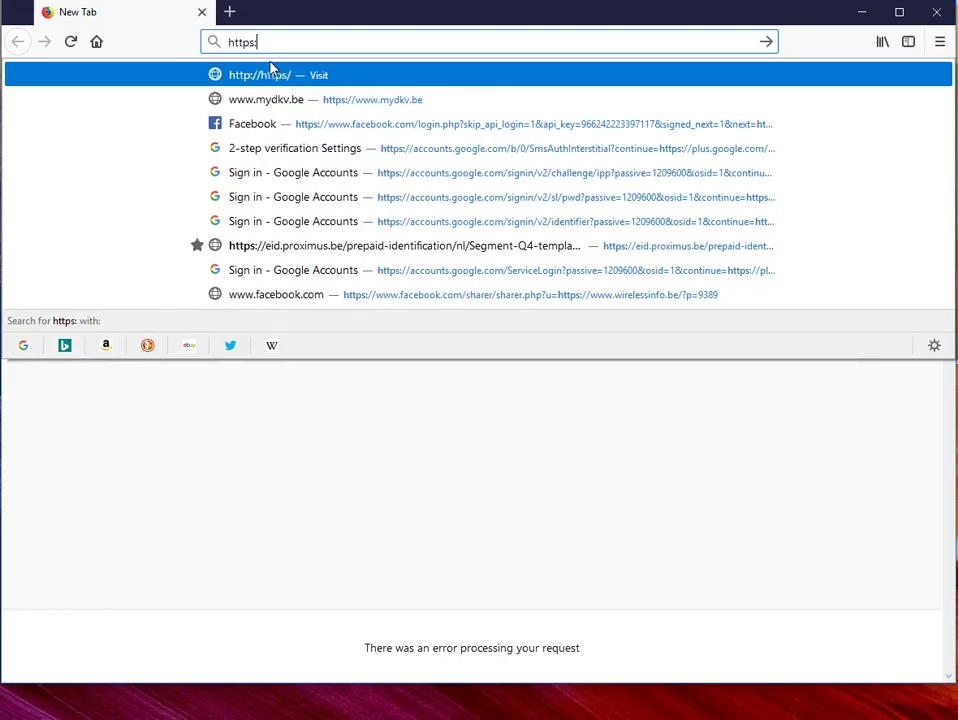
text(//192.168)
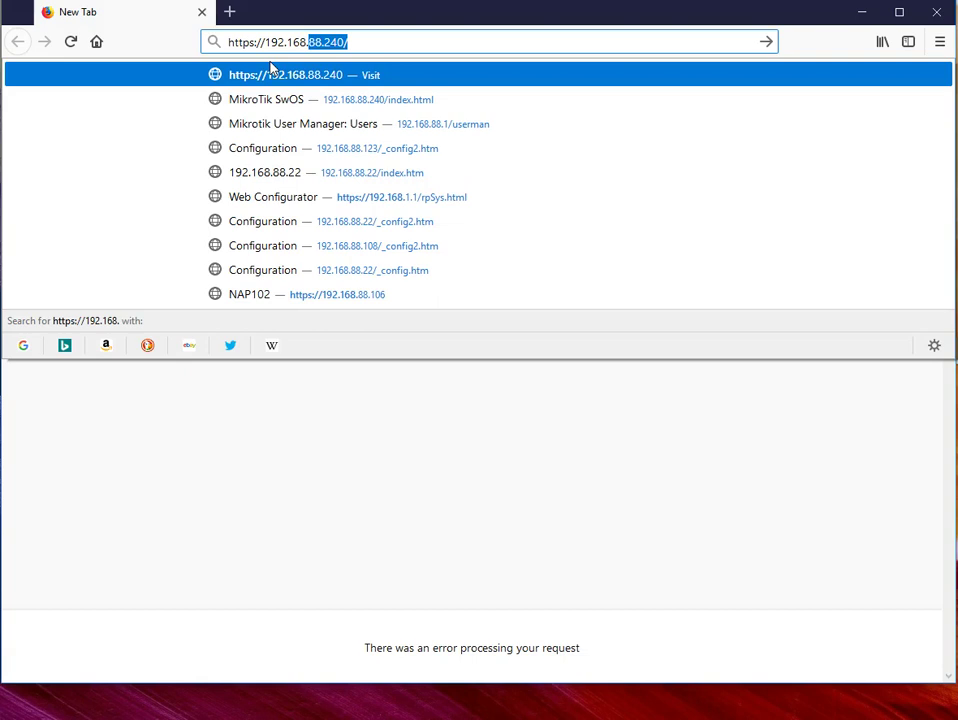
text(.)
key(Return)
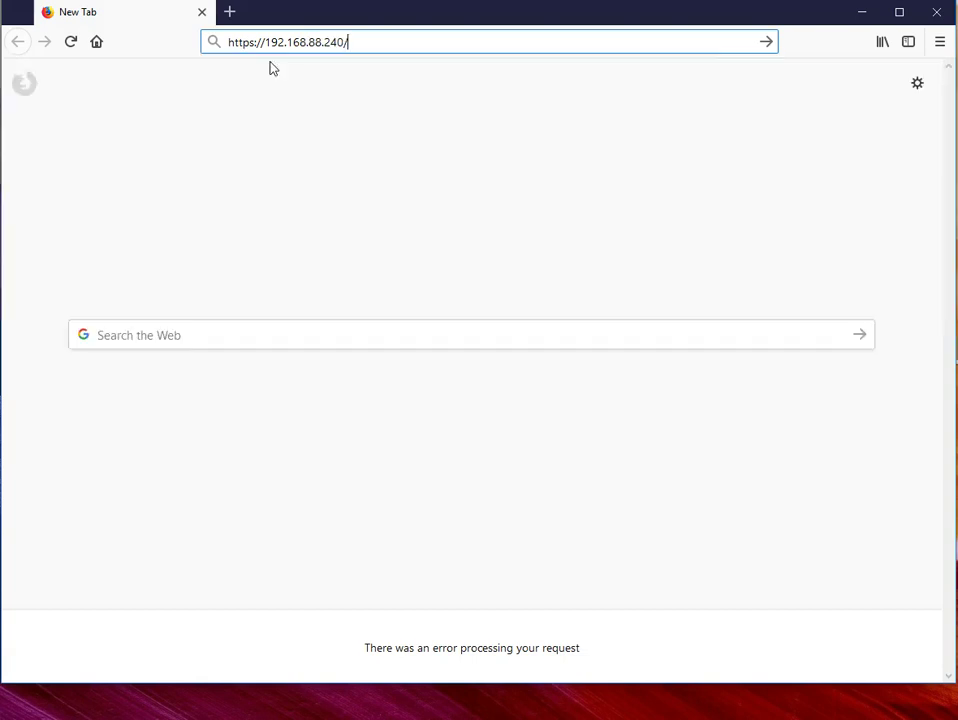
key(BackSpace)
key(BackSpace)
key(BackSpace)
text(0)
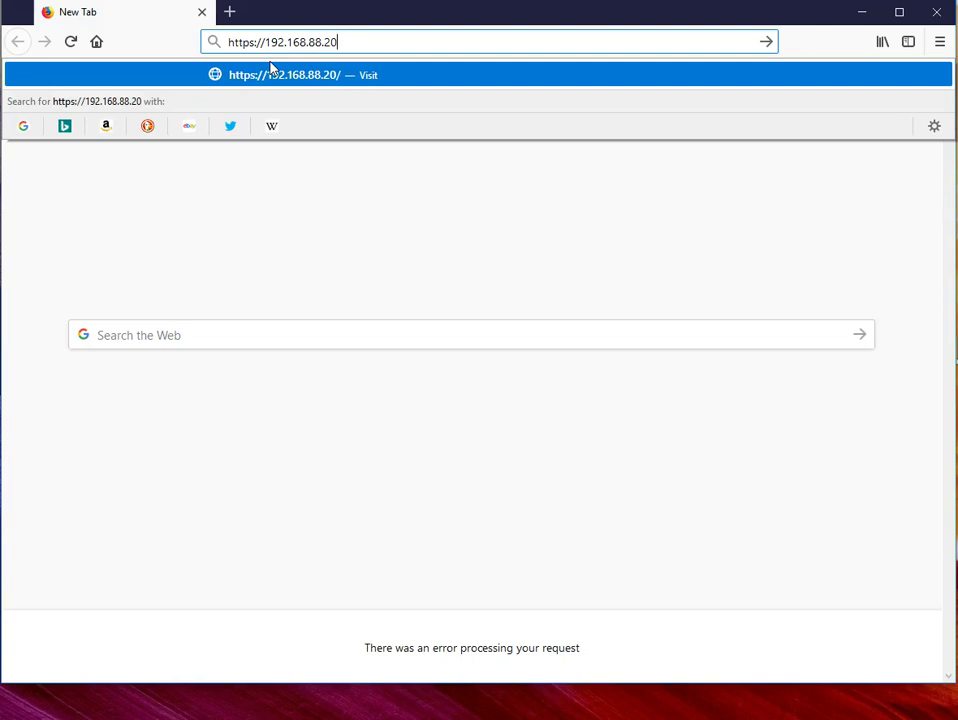
key(Return)
key(Left)
key(Left)
key(Left)
key(BackSpace)
key(BackSpace)
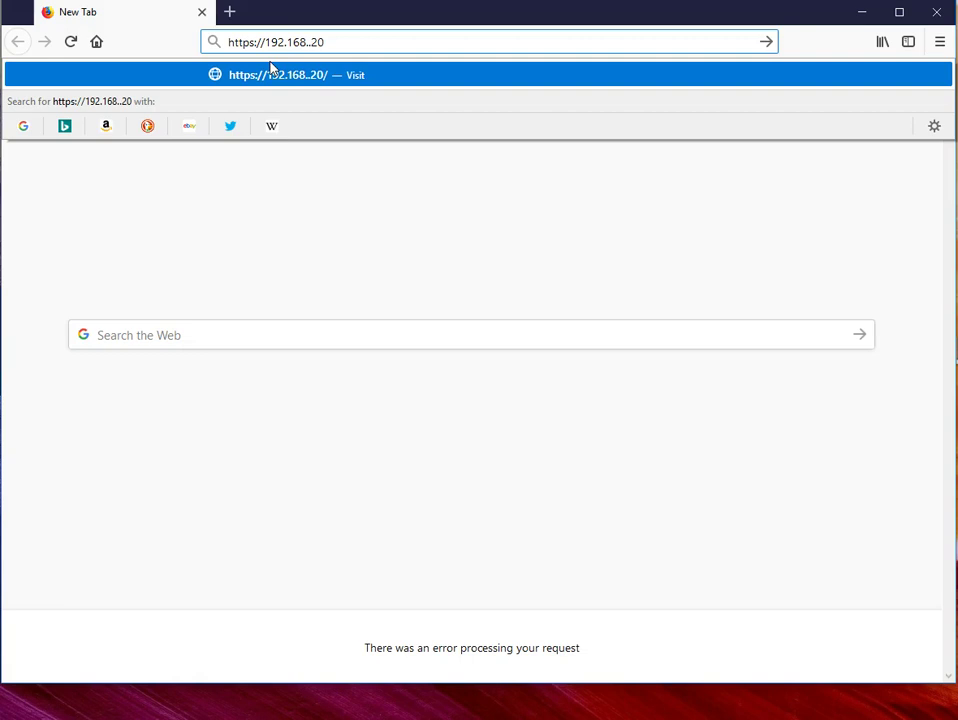
text(1)
key(Return)
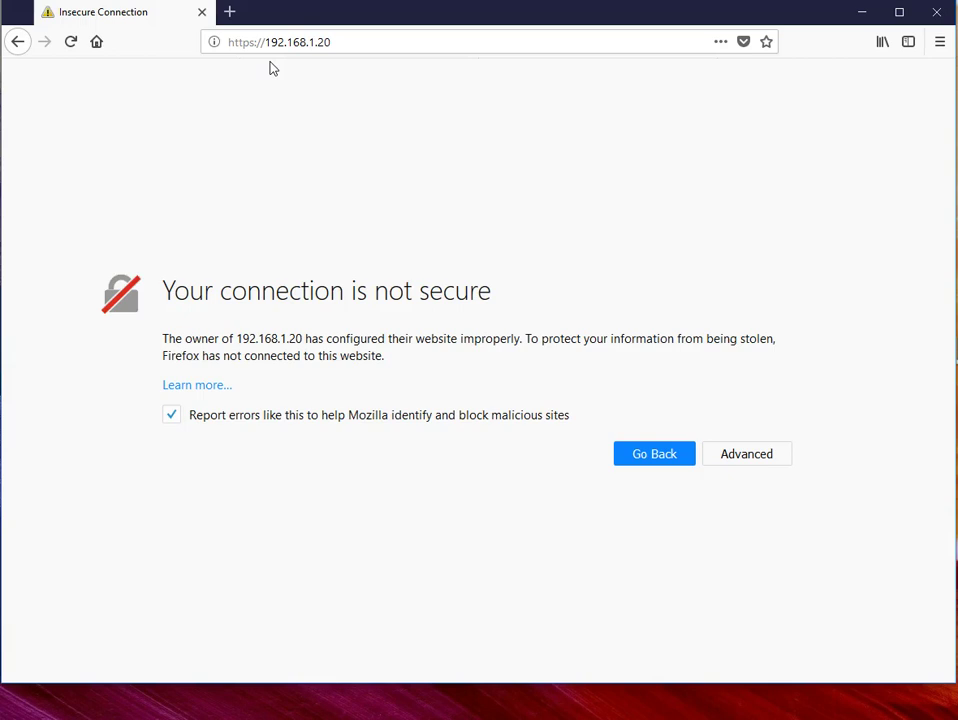
Step: Add and confirm a security exception for 192.168.1.20's self-signed certificate
click(746, 455)
scroll(776, 490, down, 2)
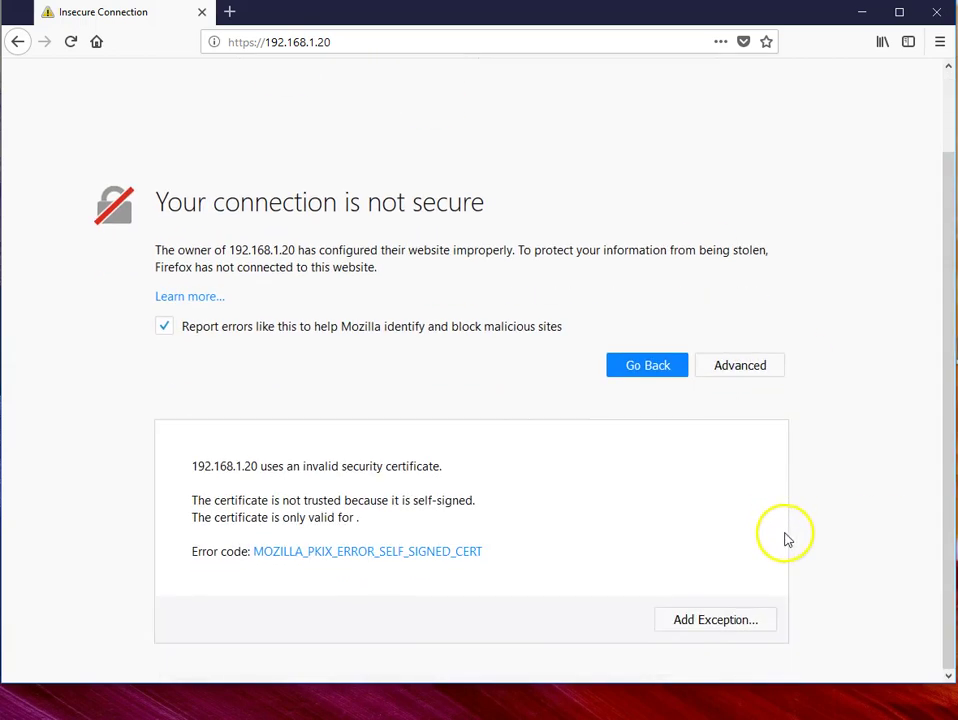
click(716, 619)
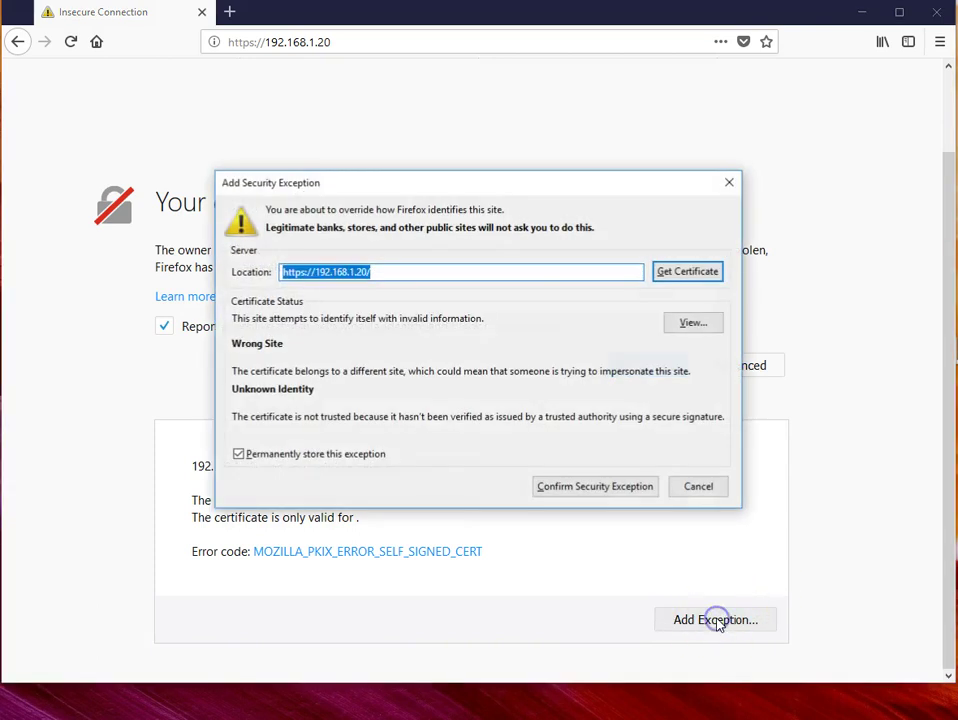
click(560, 489)
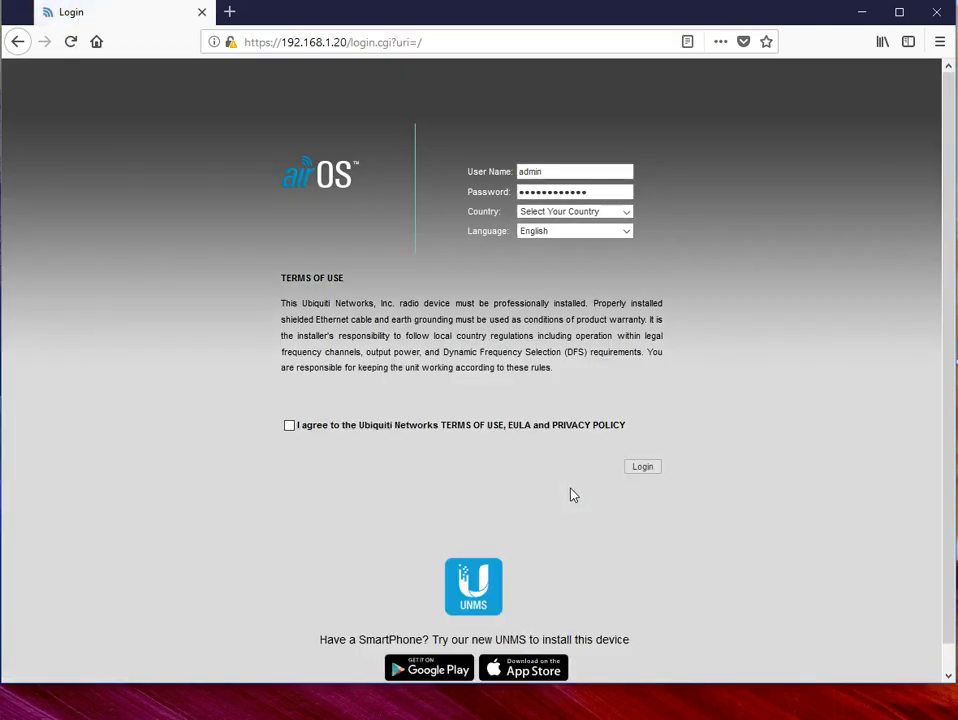
Step: Replace the autofilled login with the default user name and password
double_click(558, 170)
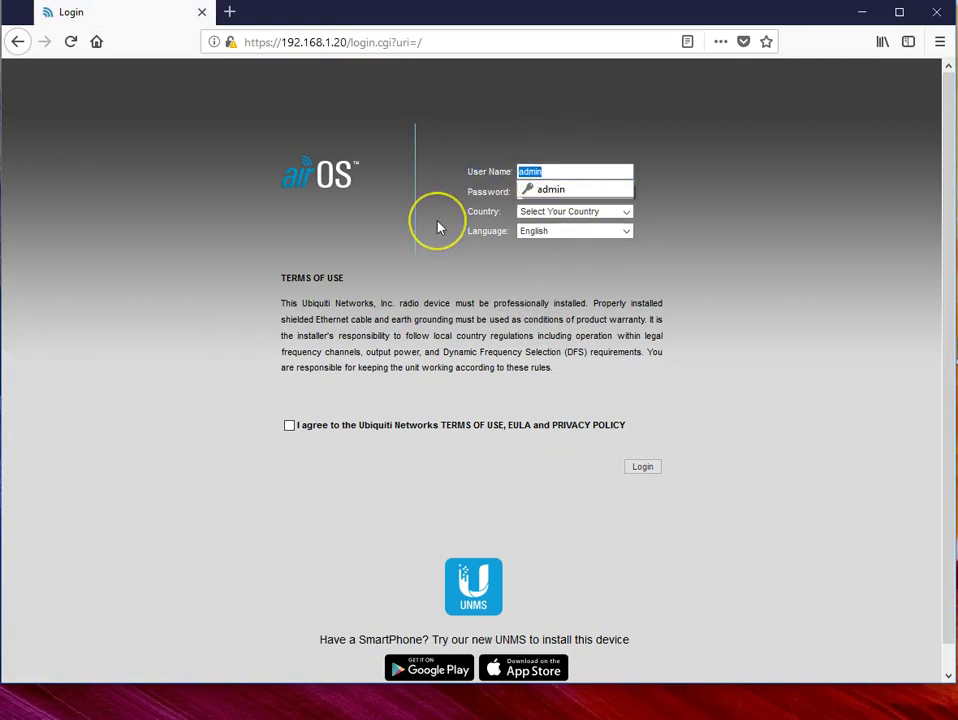
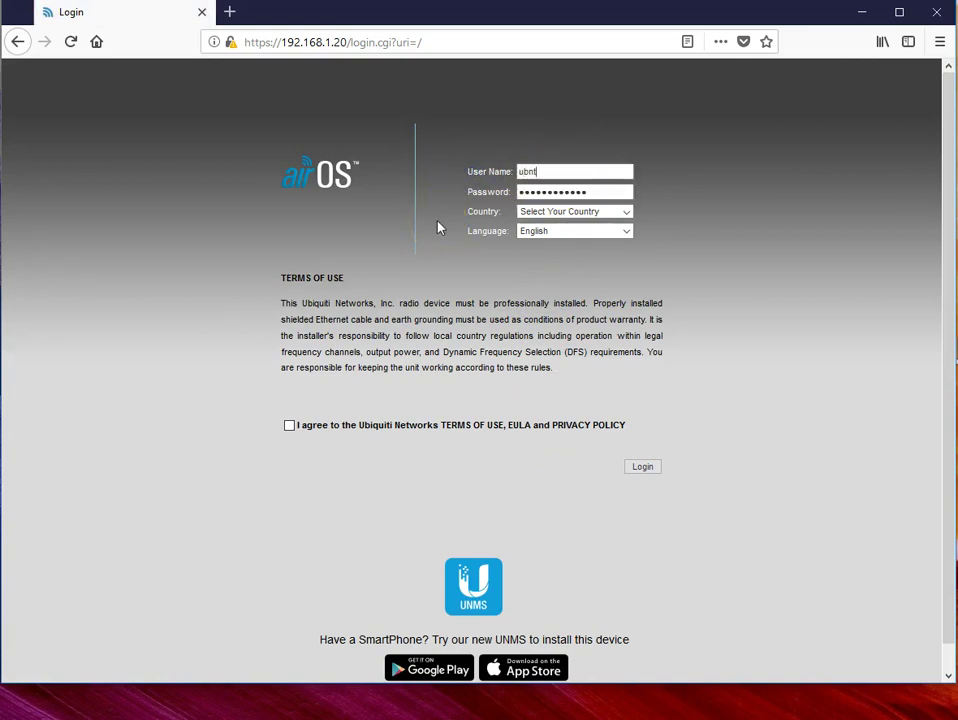
key(Tab)
key(BackSpace)
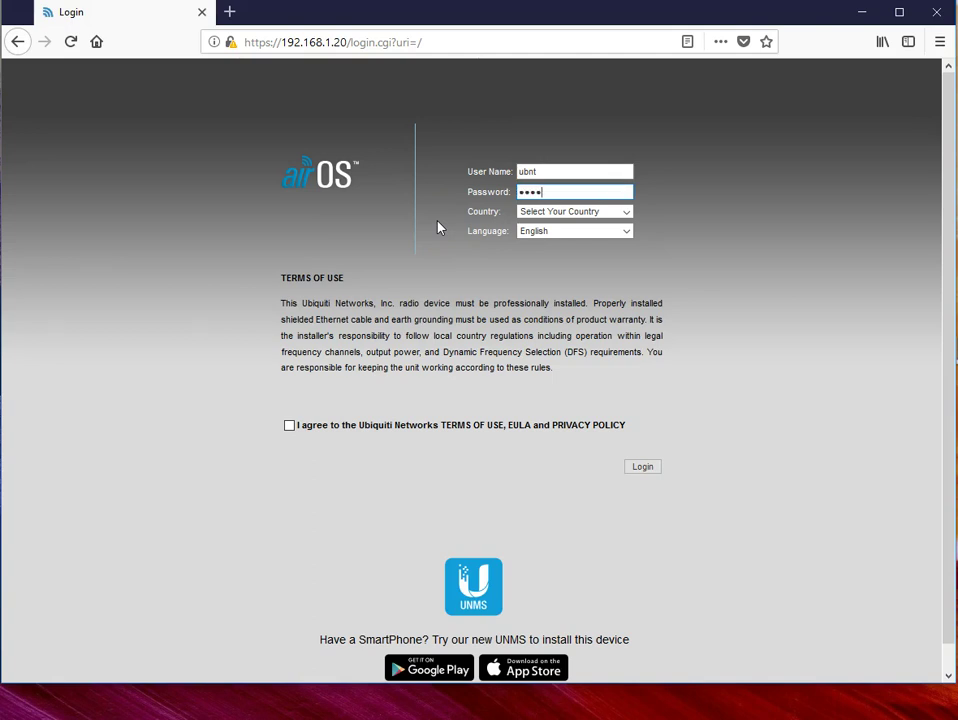
Step: Choose Belgium as the country, accept the terms of use and log in to the radio
click(627, 213)
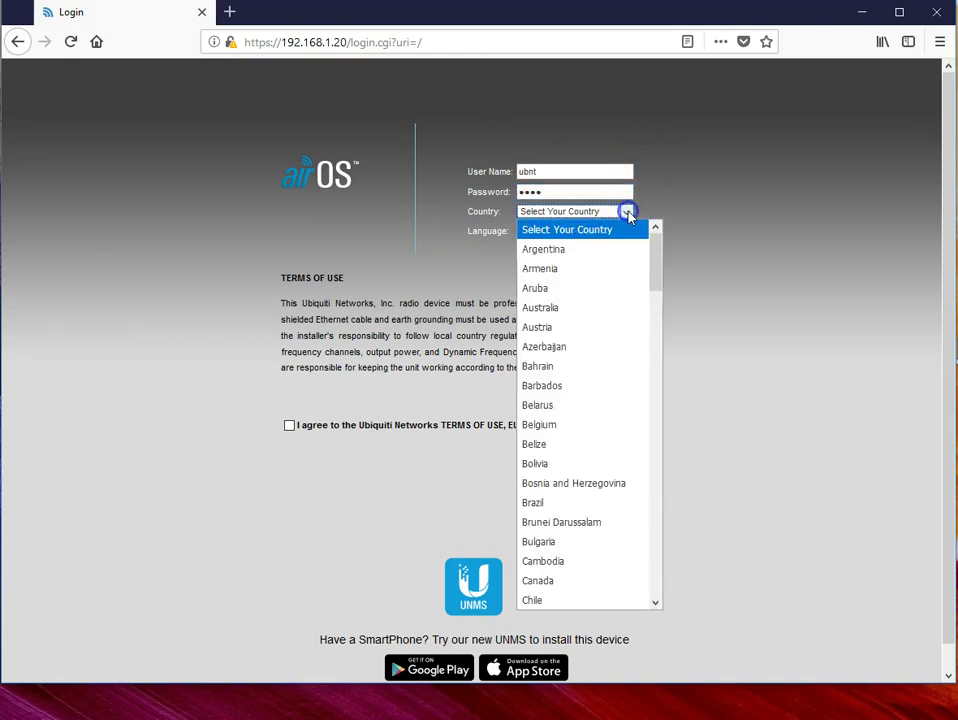
click(555, 426)
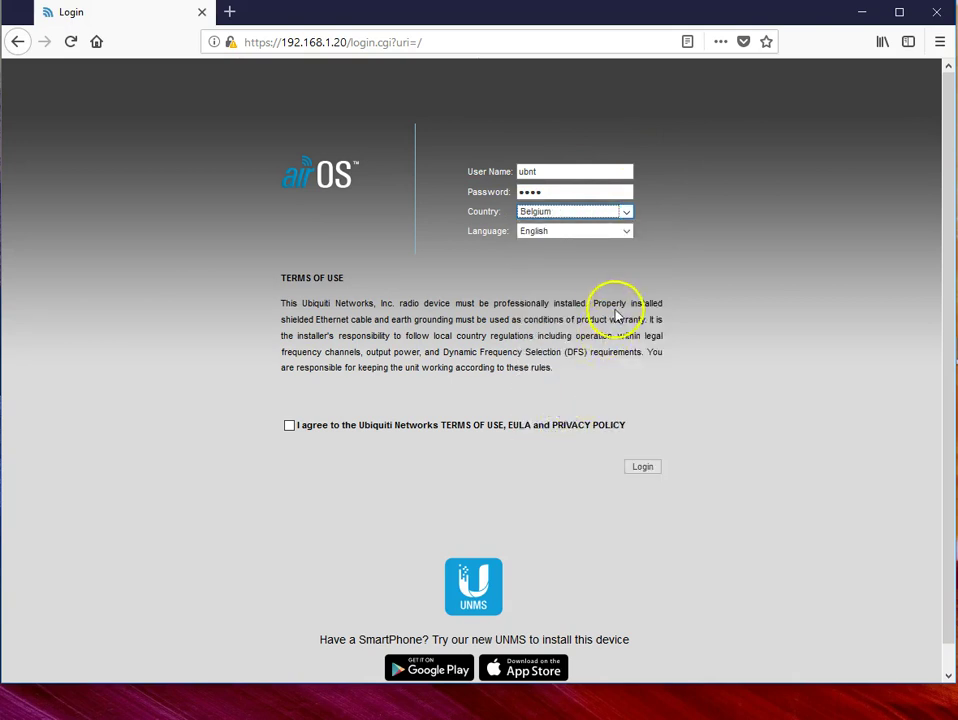
click(290, 426)
click(642, 467)
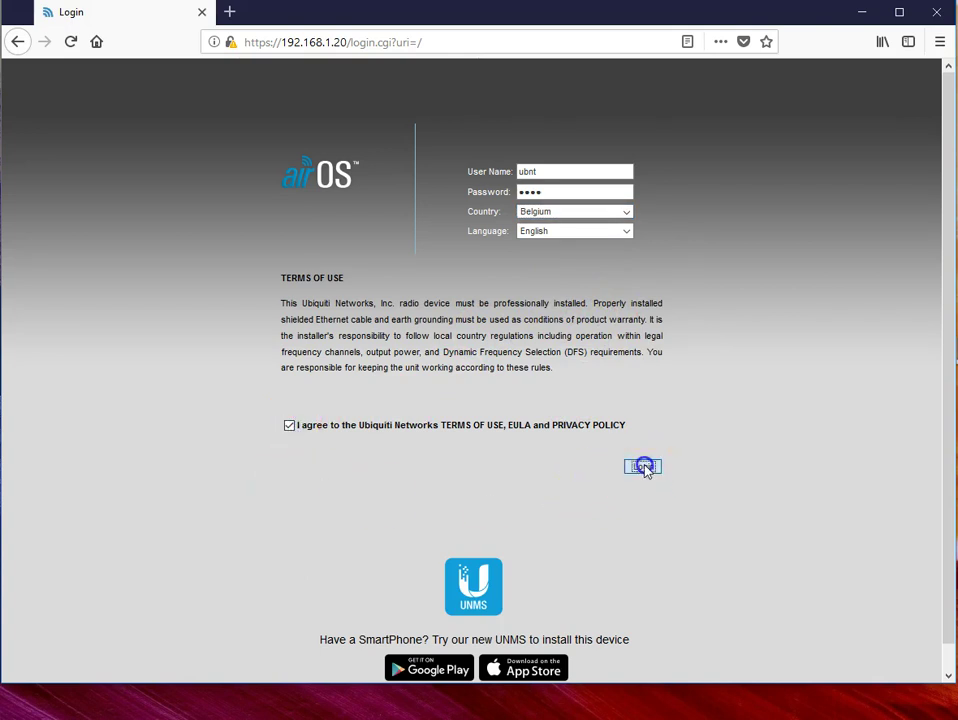
click(248, 214)
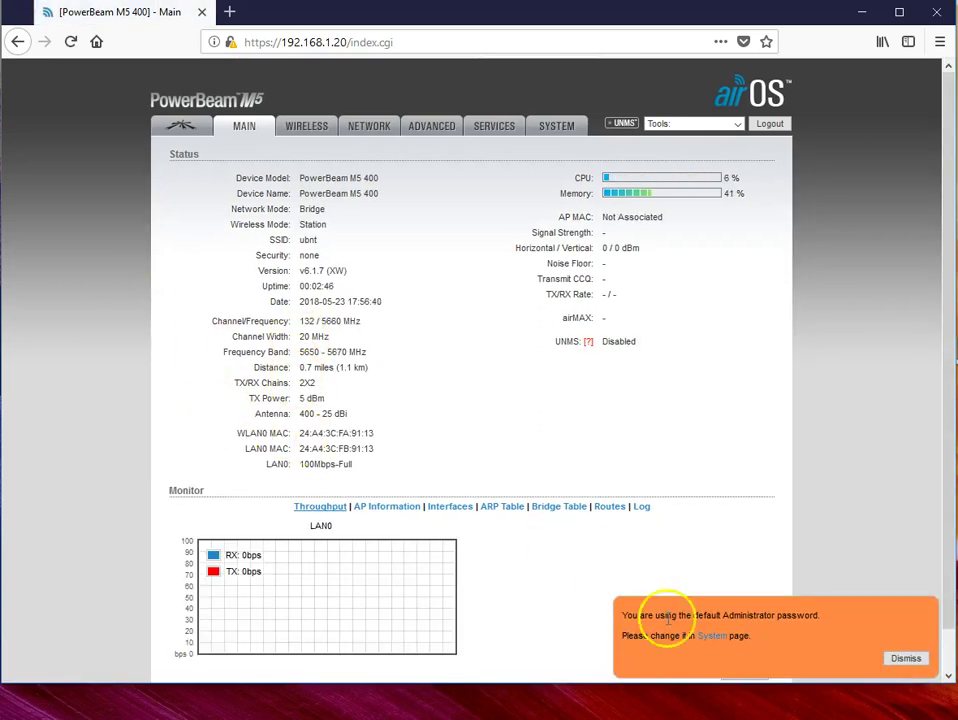
click(713, 640)
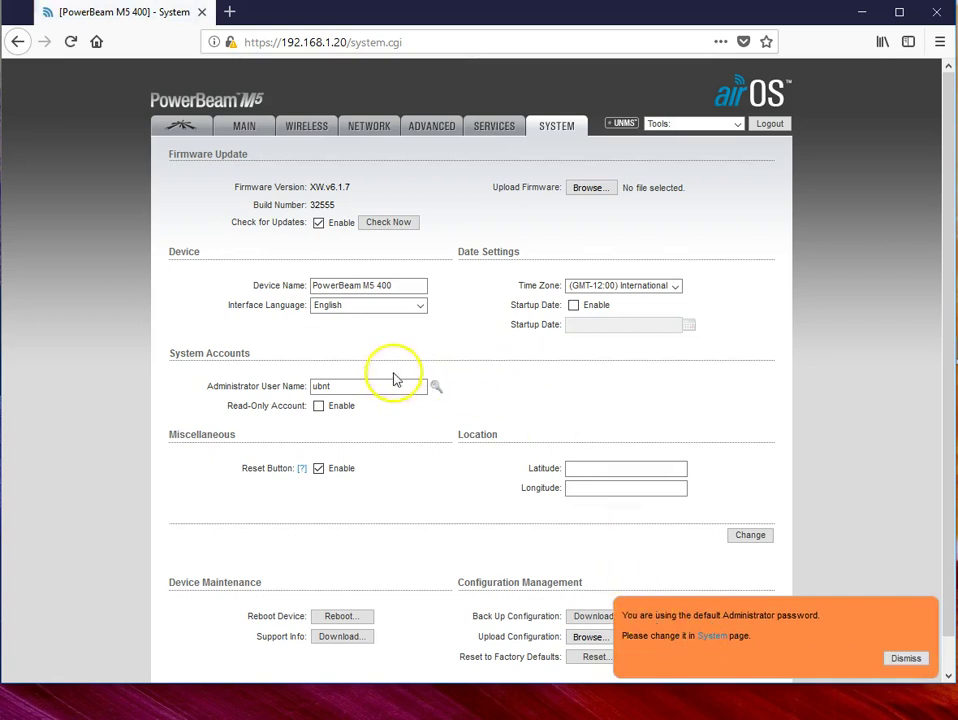
Step: Reveal the administrator account fields and change the user name to admin
click(430, 388)
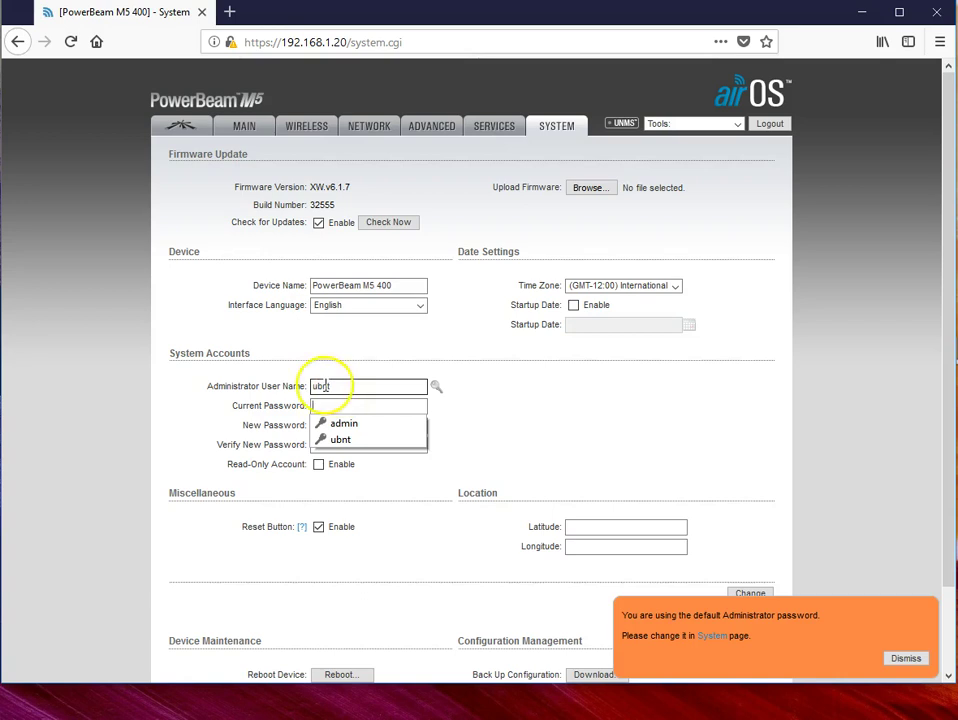
click(346, 423)
double_click(318, 385)
click(386, 405)
drag(386, 405, 207, 385)
key(BackSpace)
drag(340, 391, 269, 393)
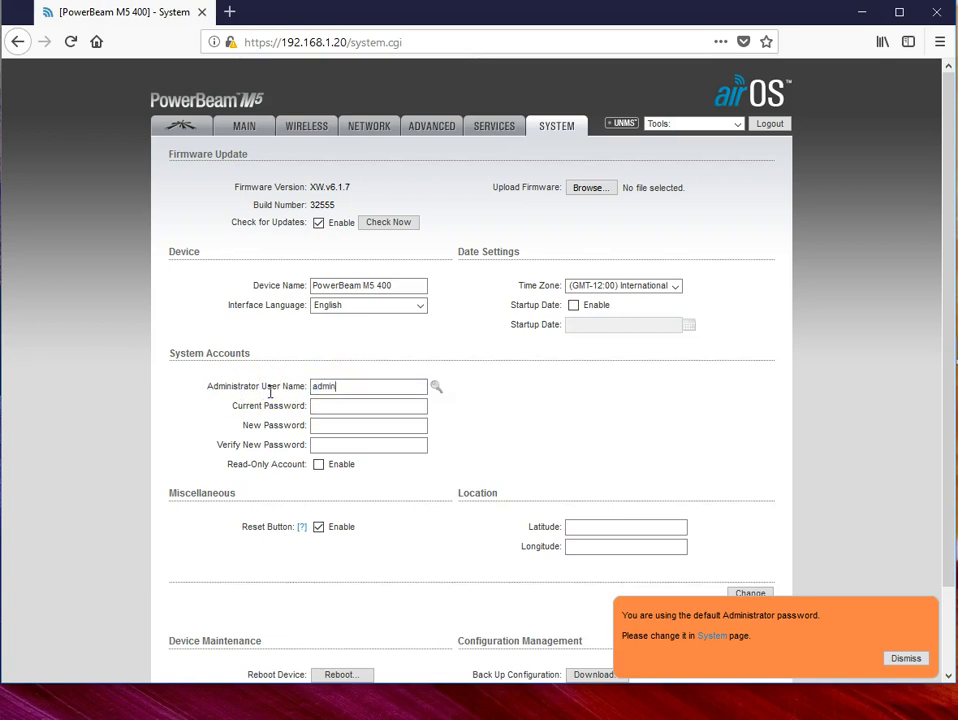
key(Tab)
Step: Enter the current default password in the Current Password field
text(ub)
text(•••)
key(Tab)
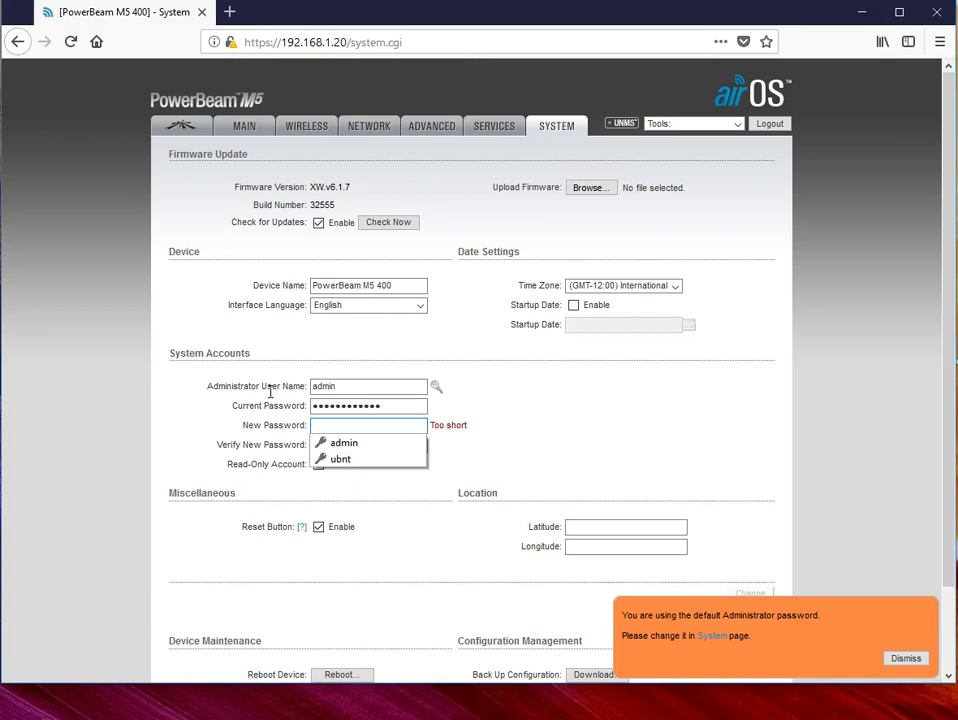
key(Escape)
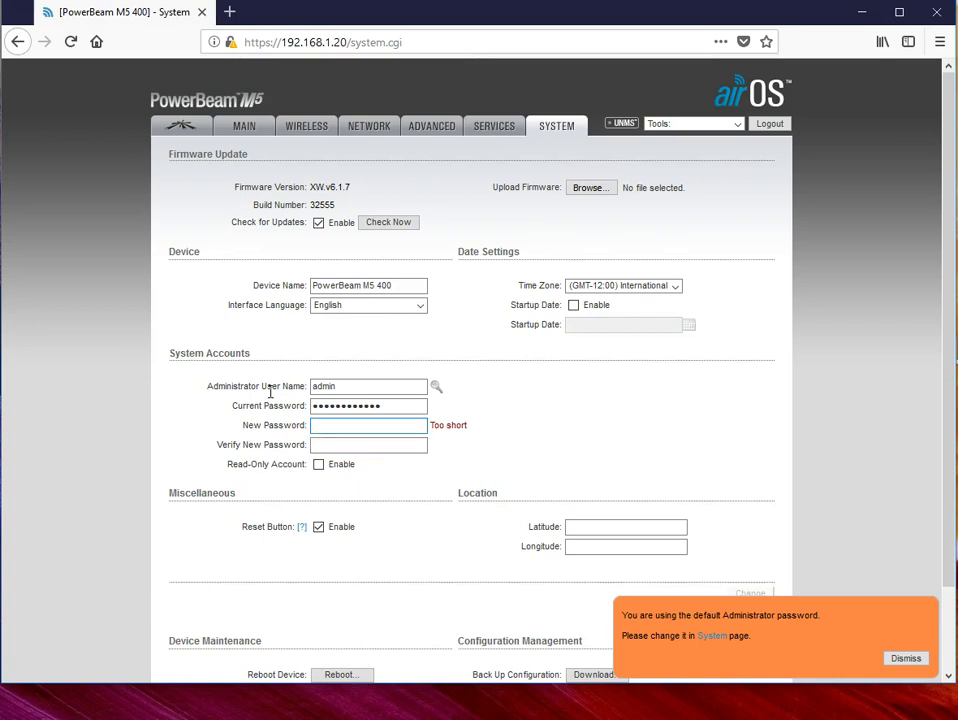
click(400, 407)
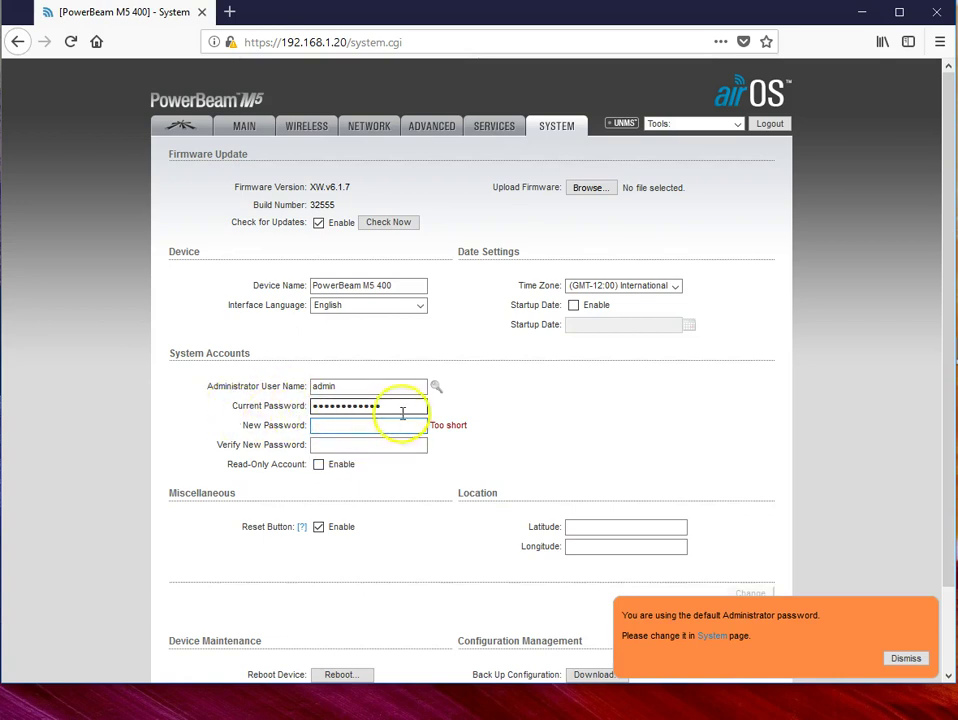
key(ctrl+a)
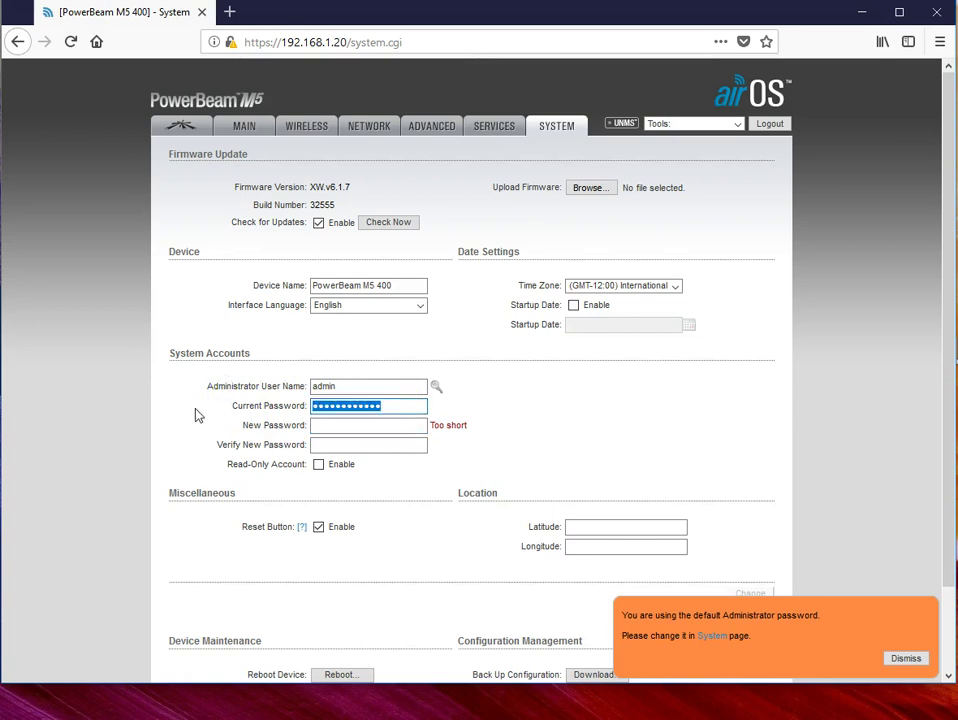
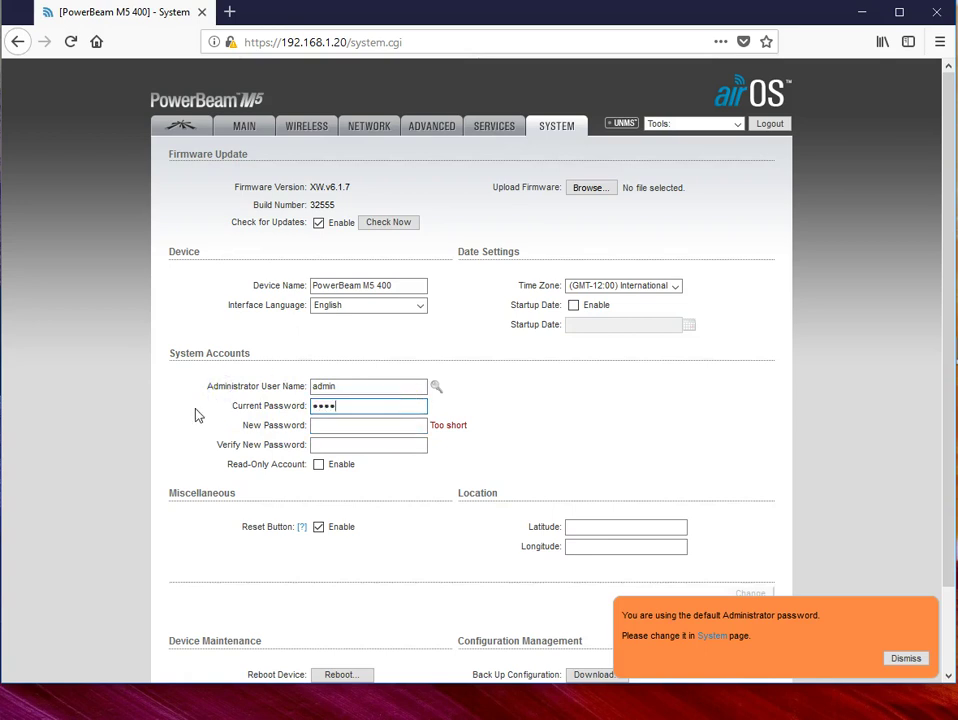
key(Tab)
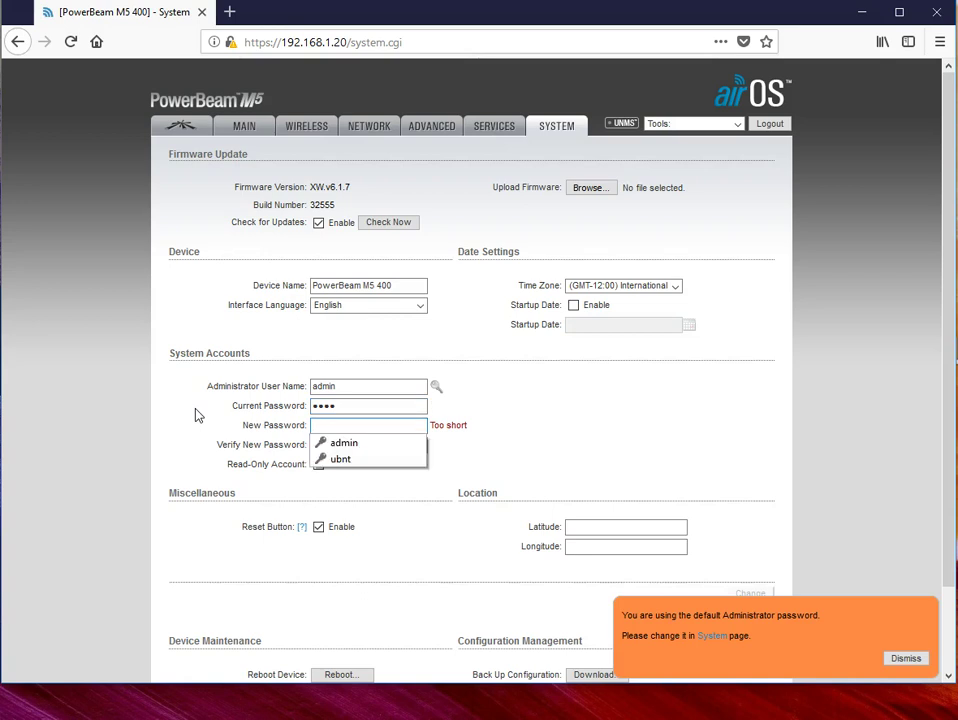
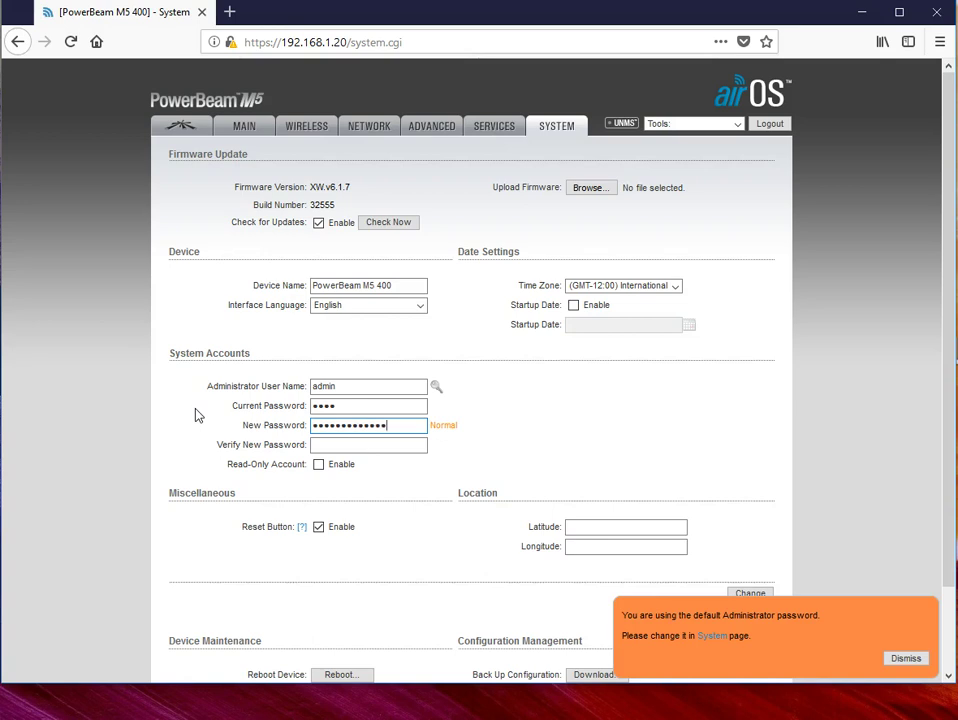
Step: Fill in the new administrator password and its confirmation
key(Tab)
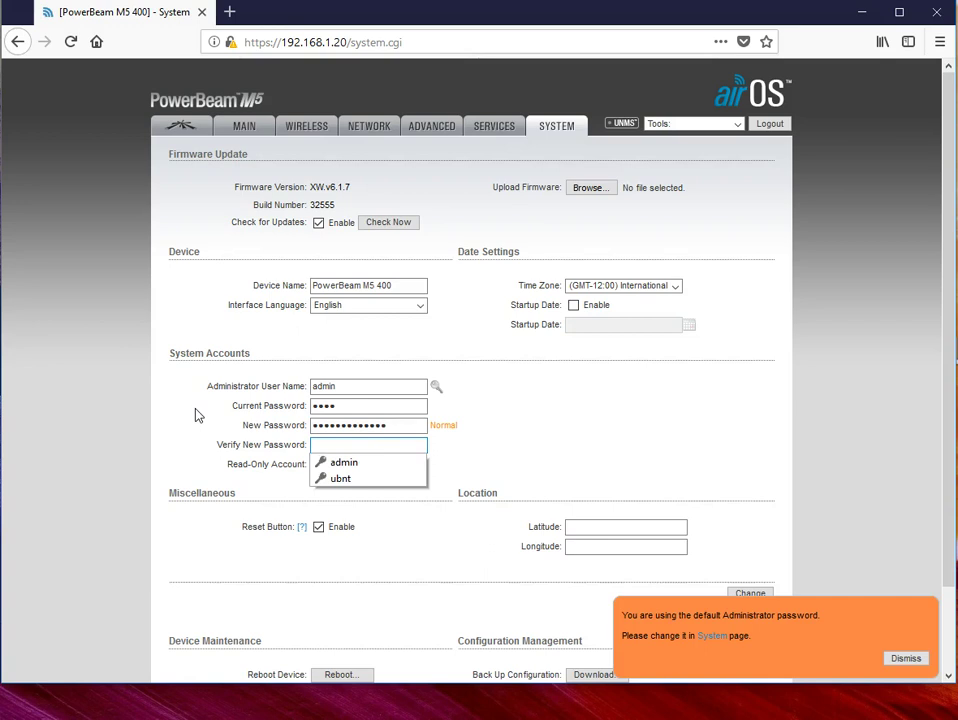
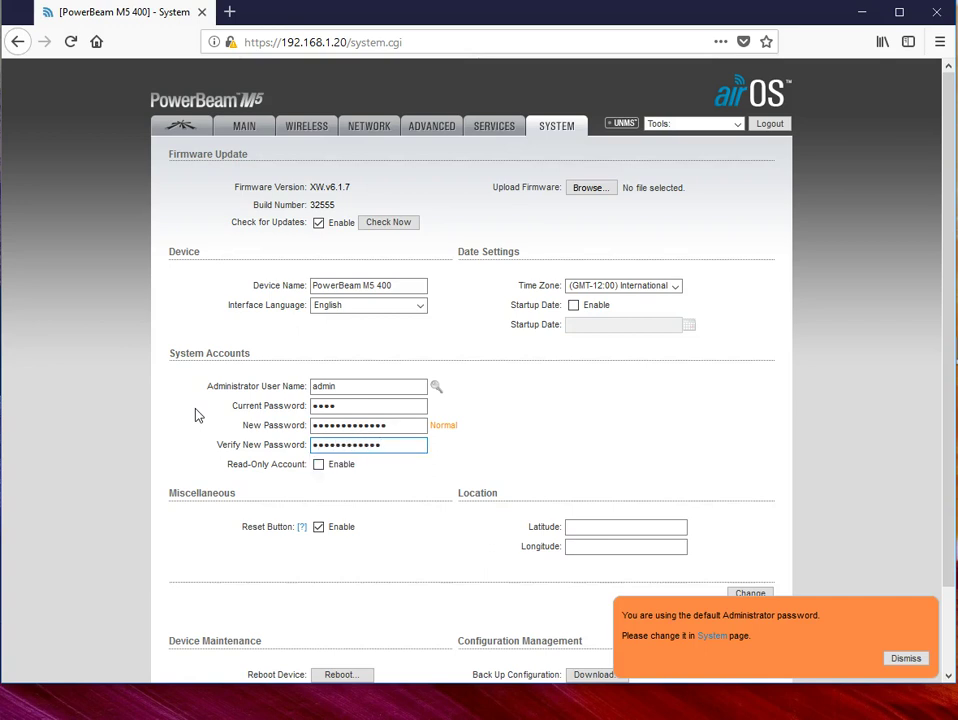
double_click(398, 425)
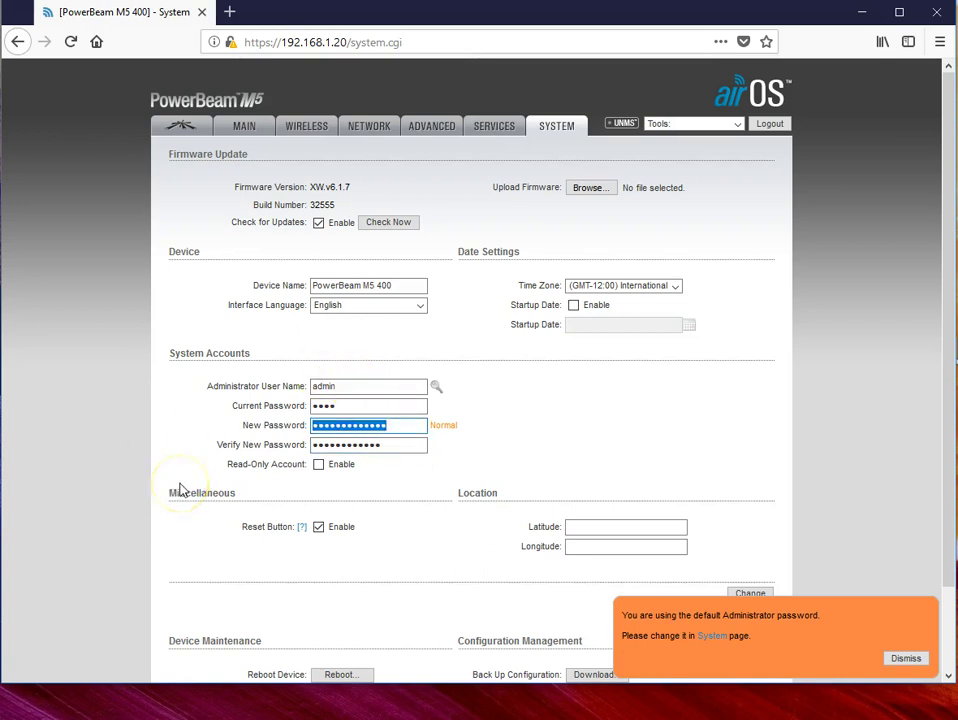
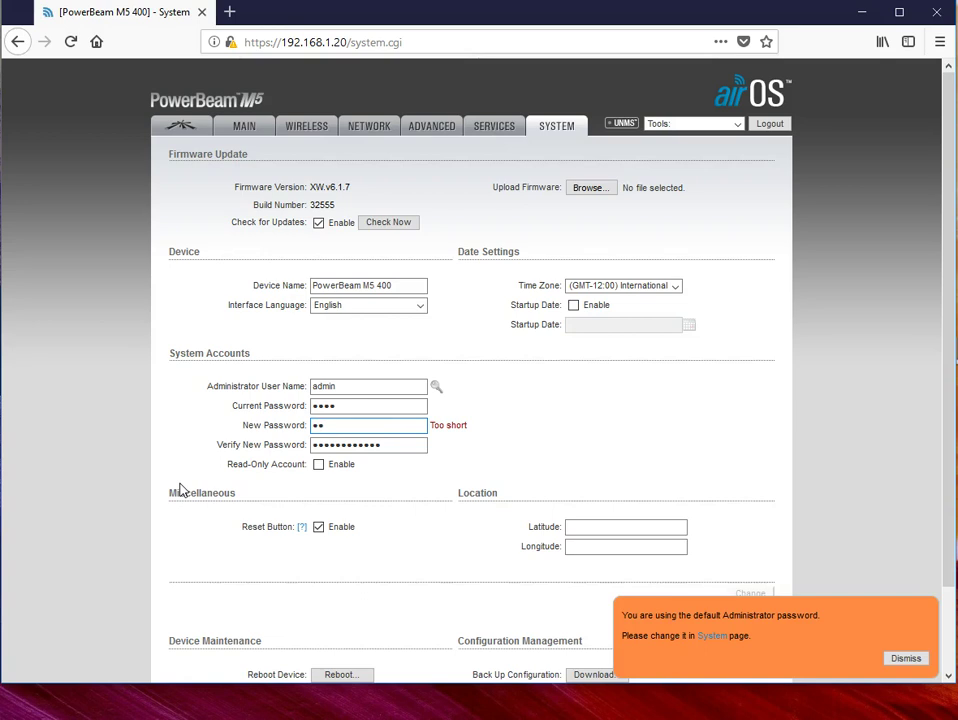
key(BackSpace)
key(BackSpace)
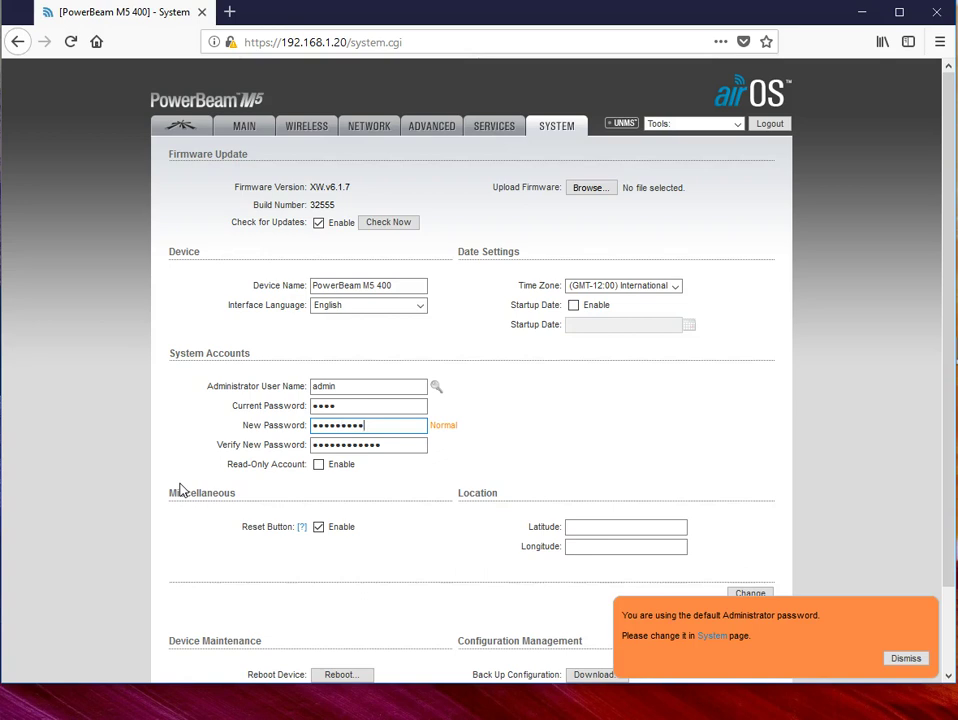
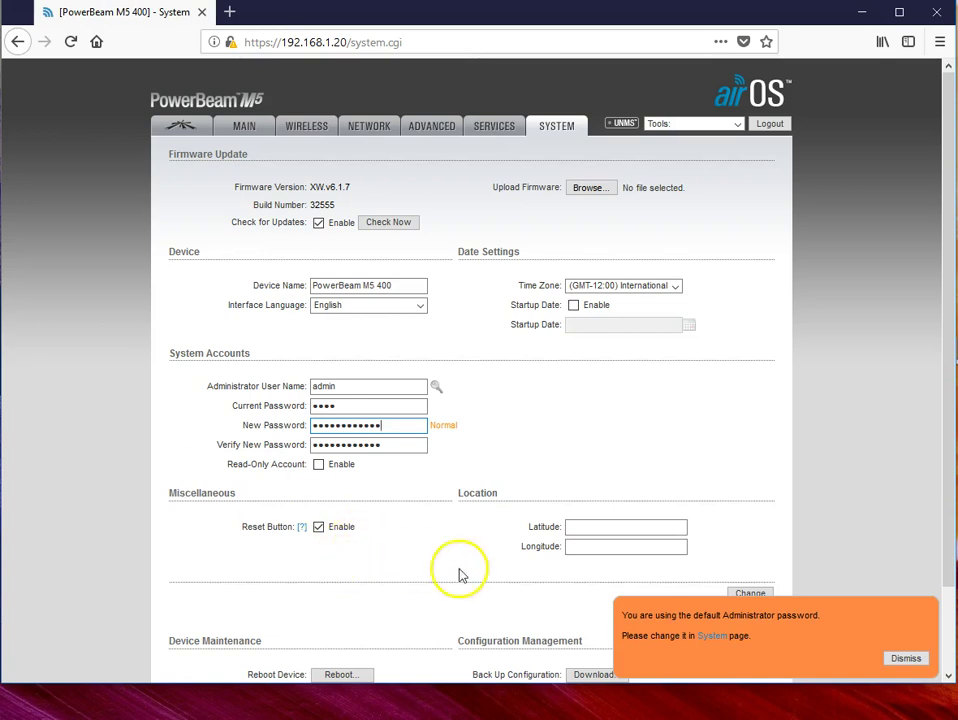
Step: Save and apply the admin user name and new password on the System tab
click(907, 658)
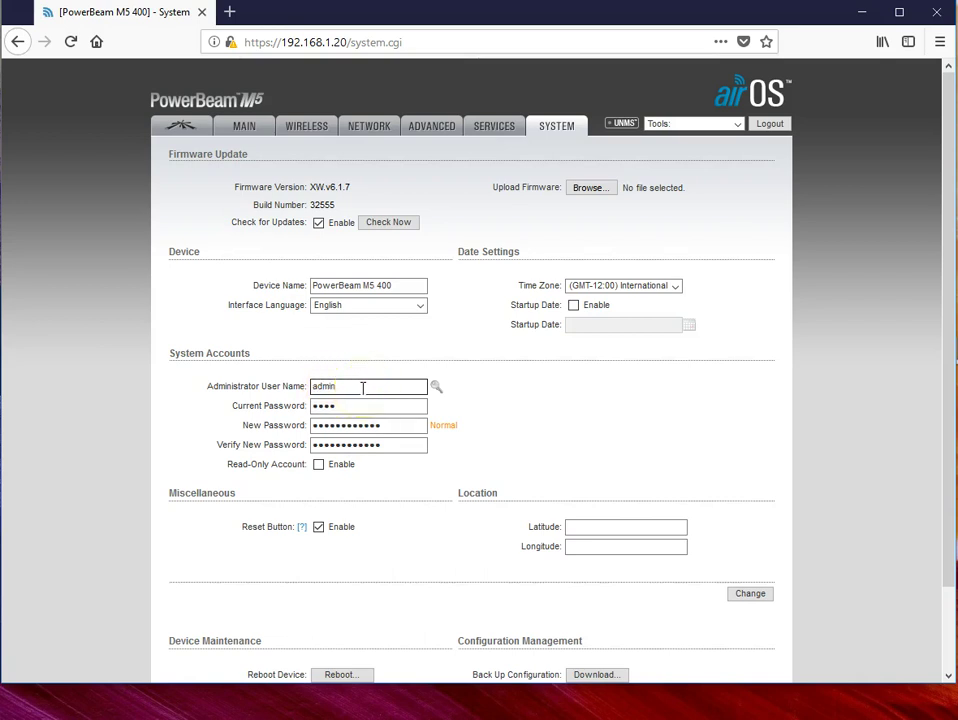
click(372, 403)
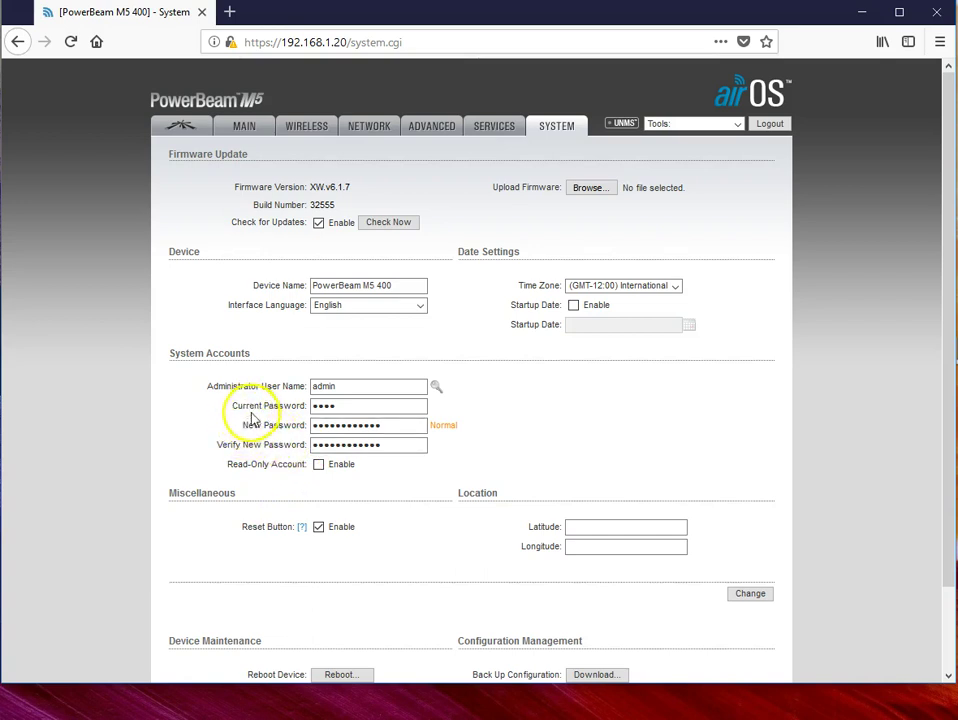
click(385, 406)
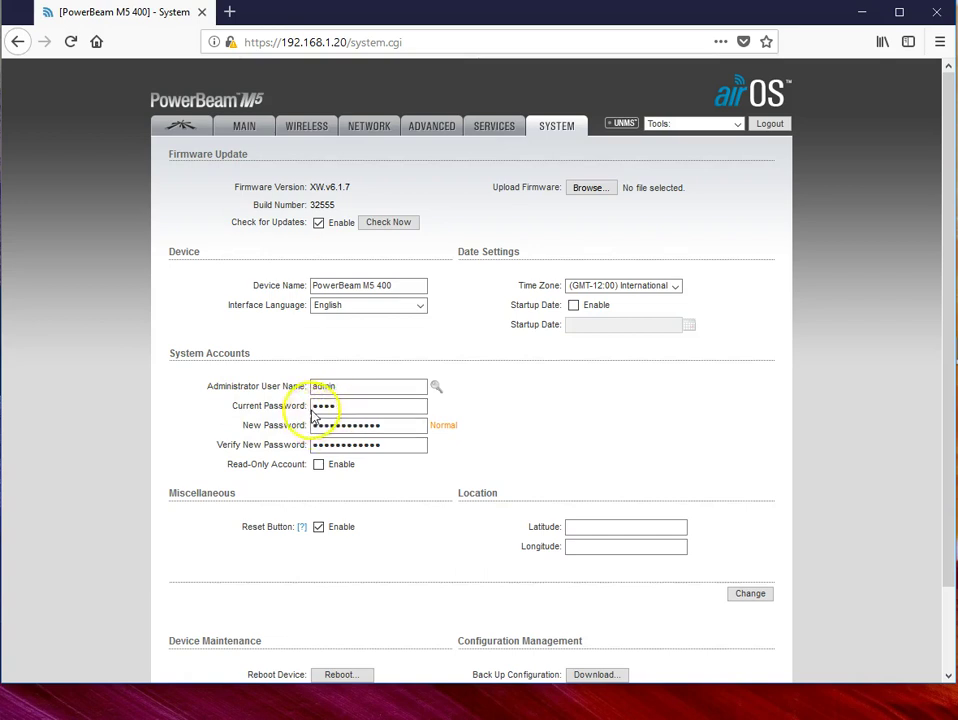
click(362, 426)
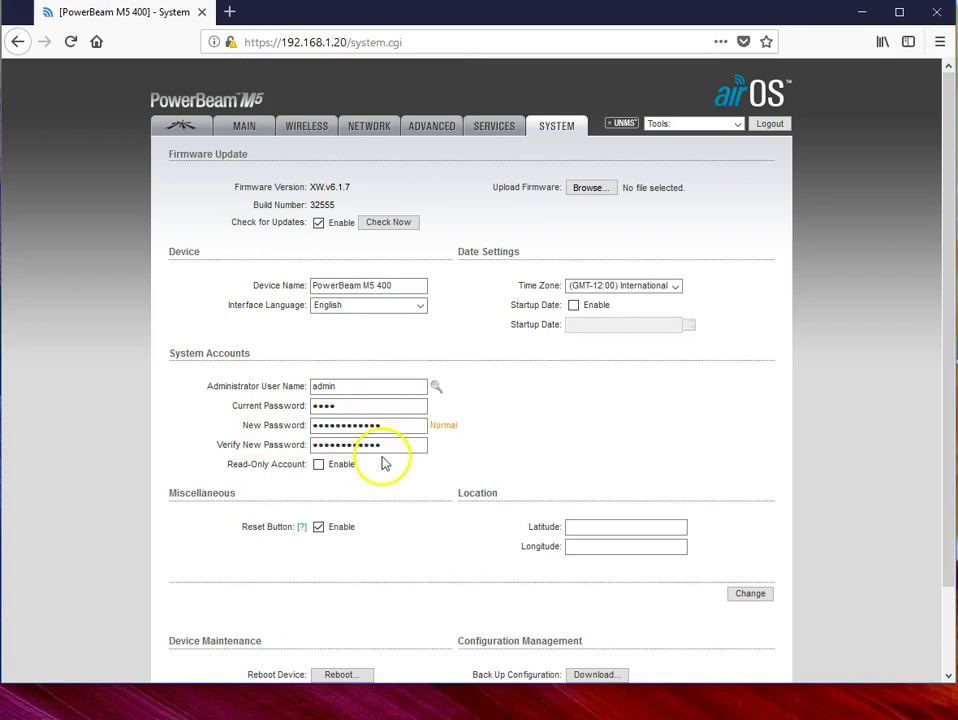
click(755, 596)
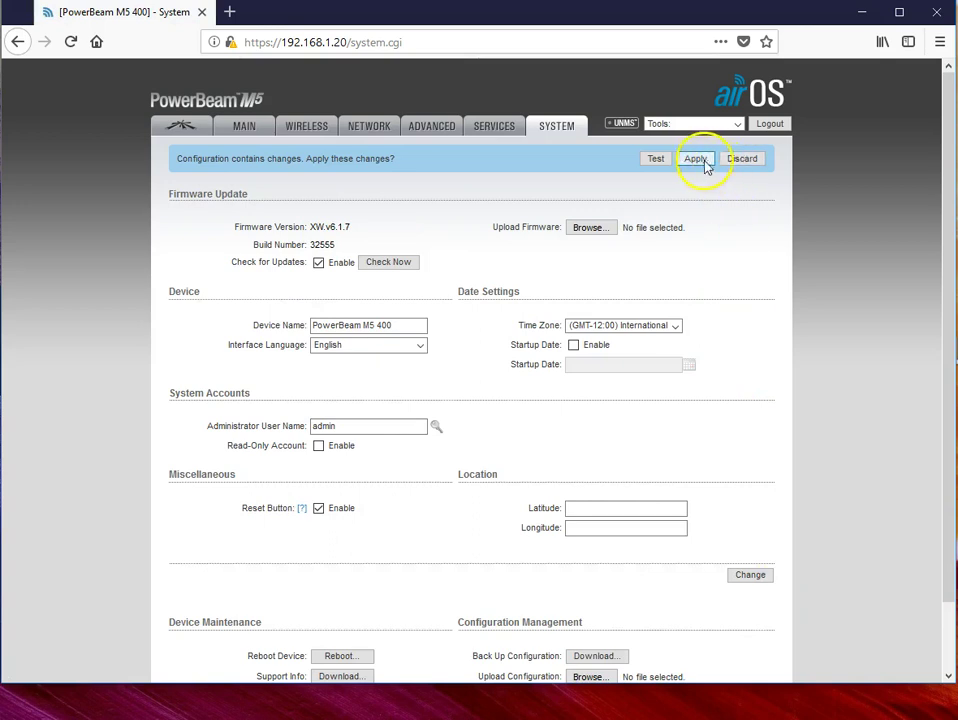
click(699, 161)
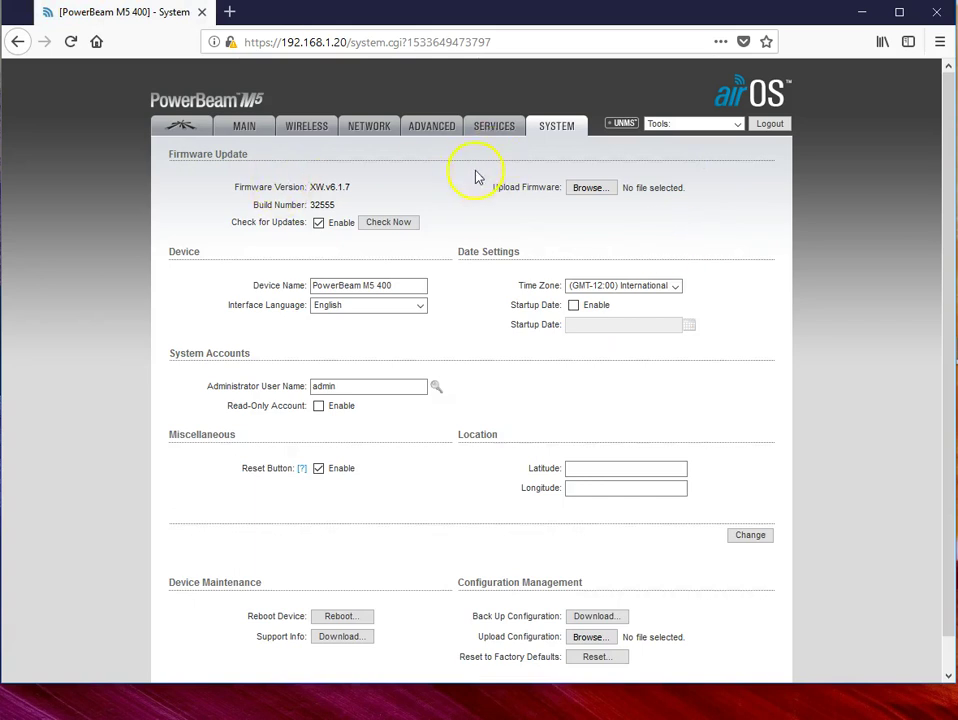
Step: Load the Wireless tab, retrying after timeouts until the Station-mode settings appear
click(300, 128)
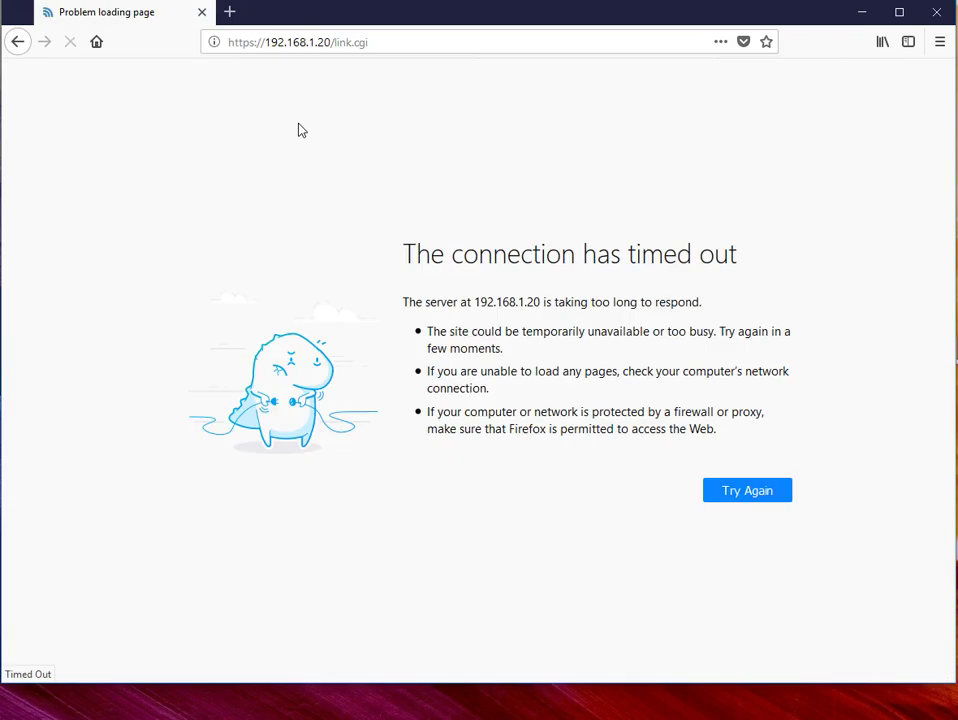
click(747, 497)
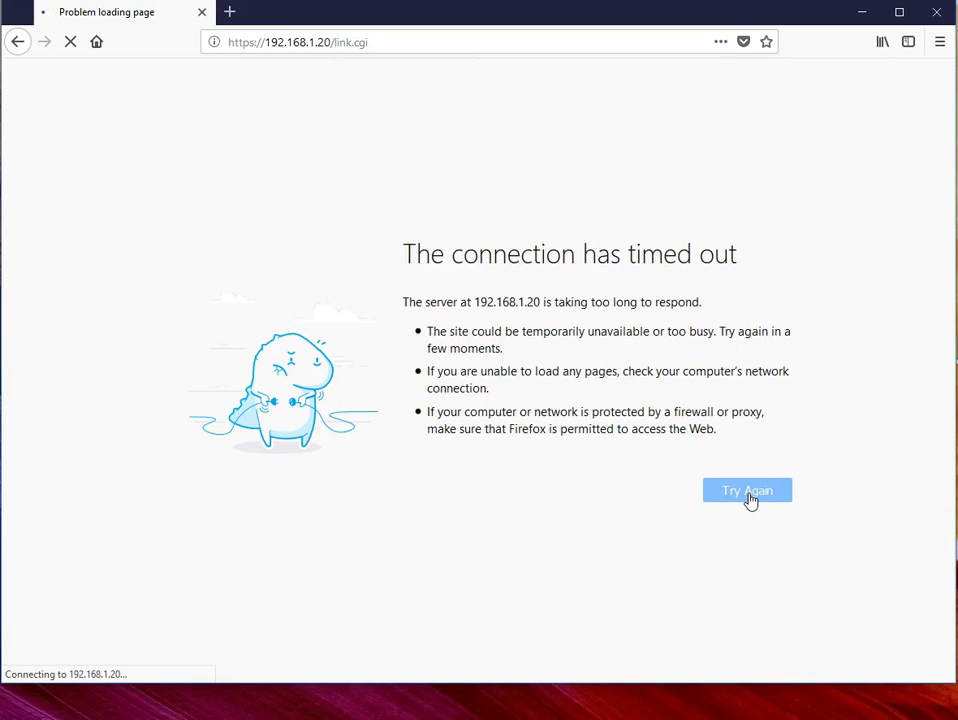
click(750, 499)
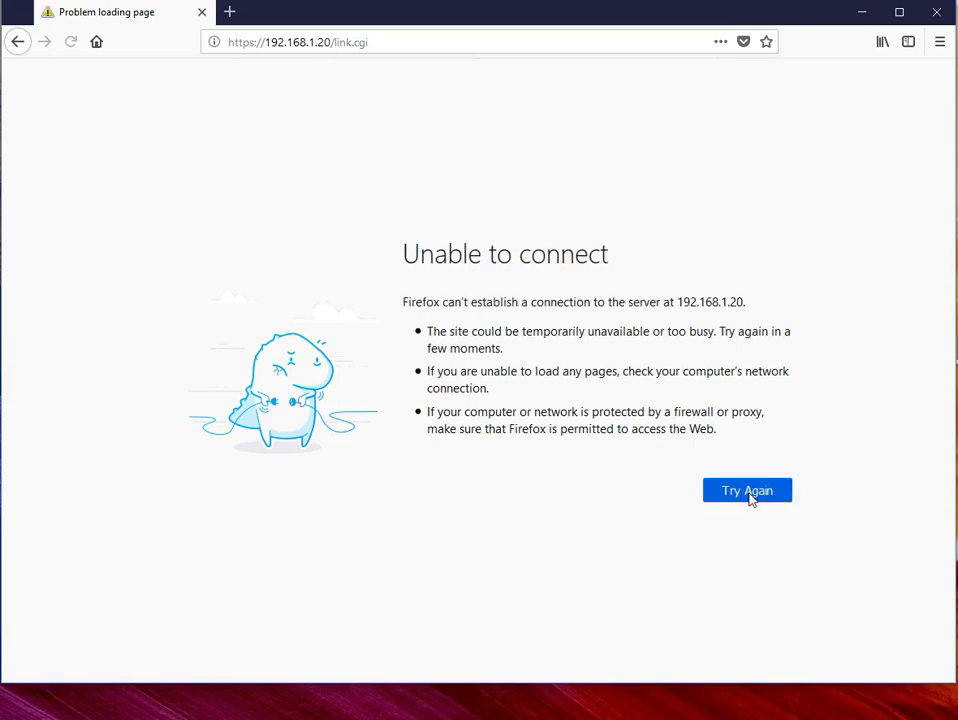
click(750, 495)
click(750, 495)
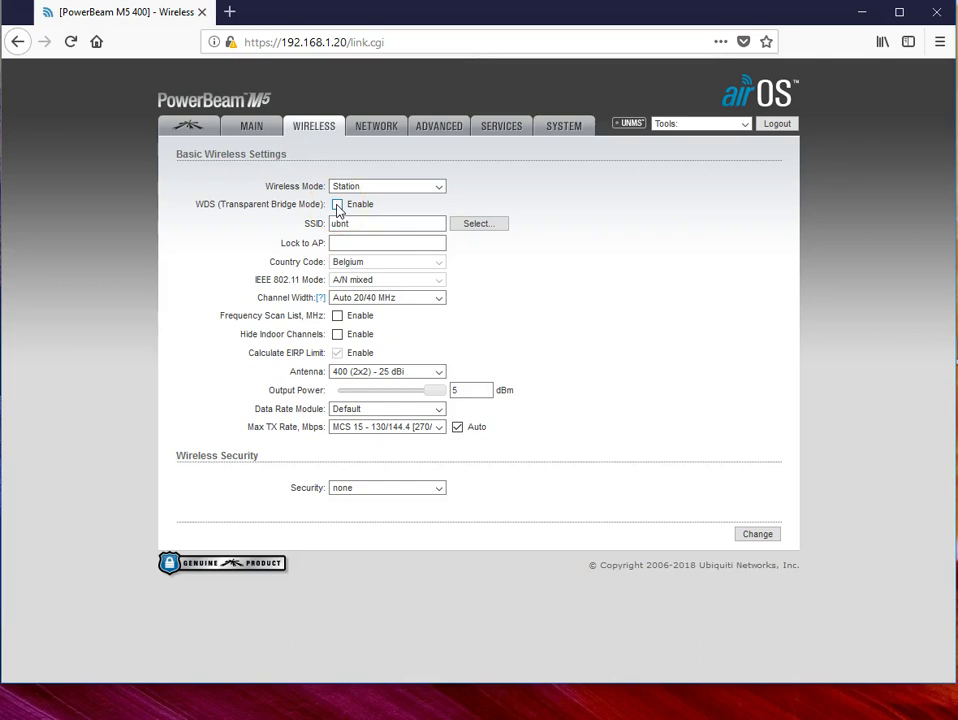
Step: Enable WDS and pick the ubnt access point from the Site Survey as the SSID
click(337, 204)
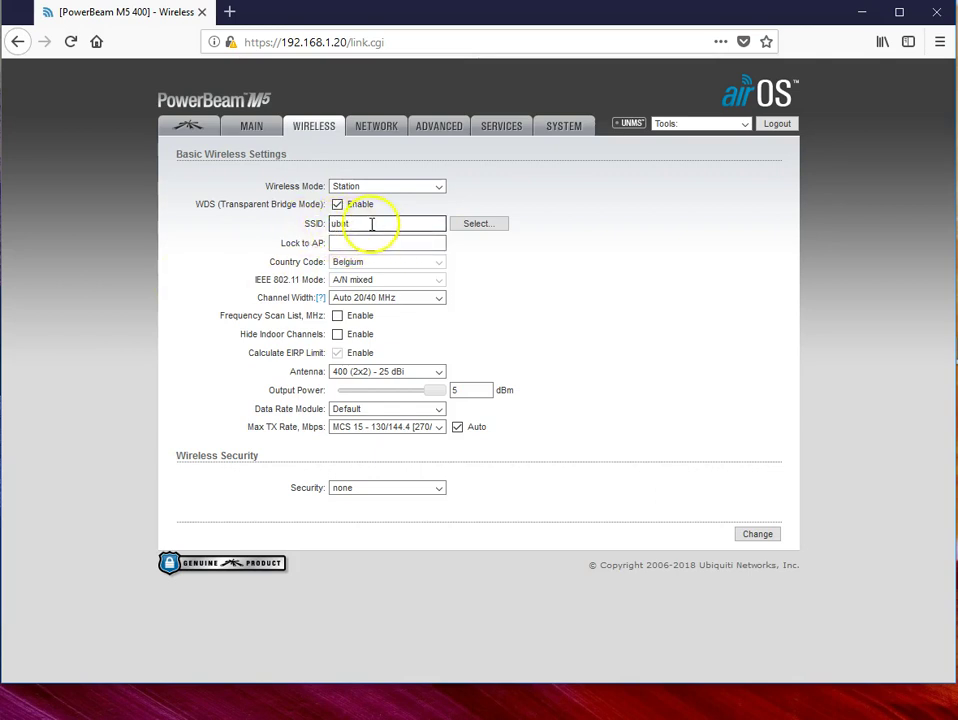
click(481, 225)
click(210, 210)
drag(210, 210, 402, 100)
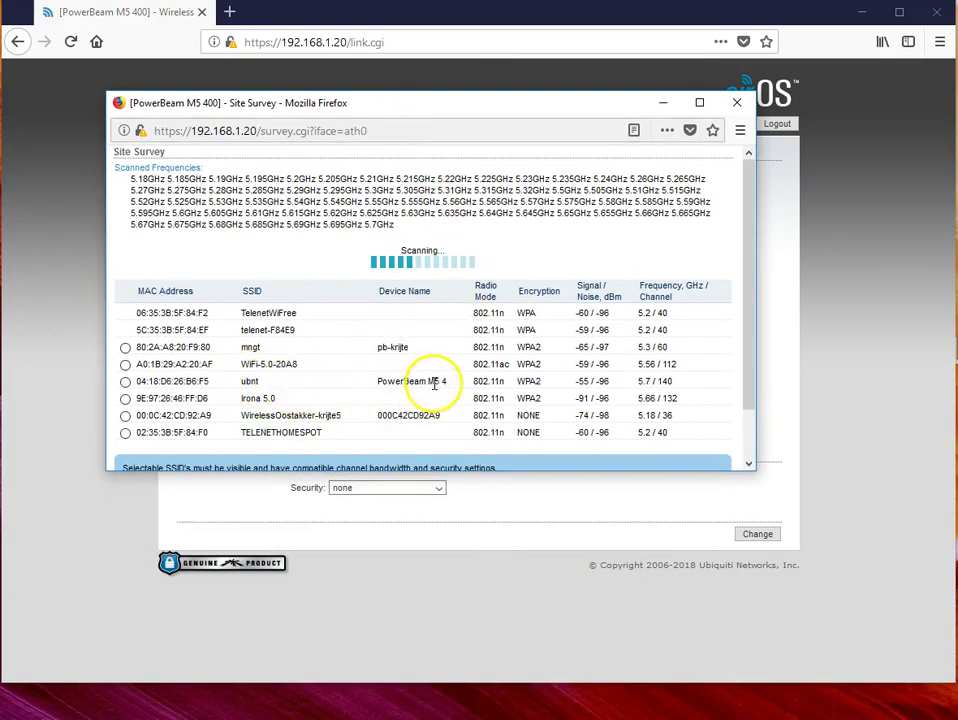
click(125, 381)
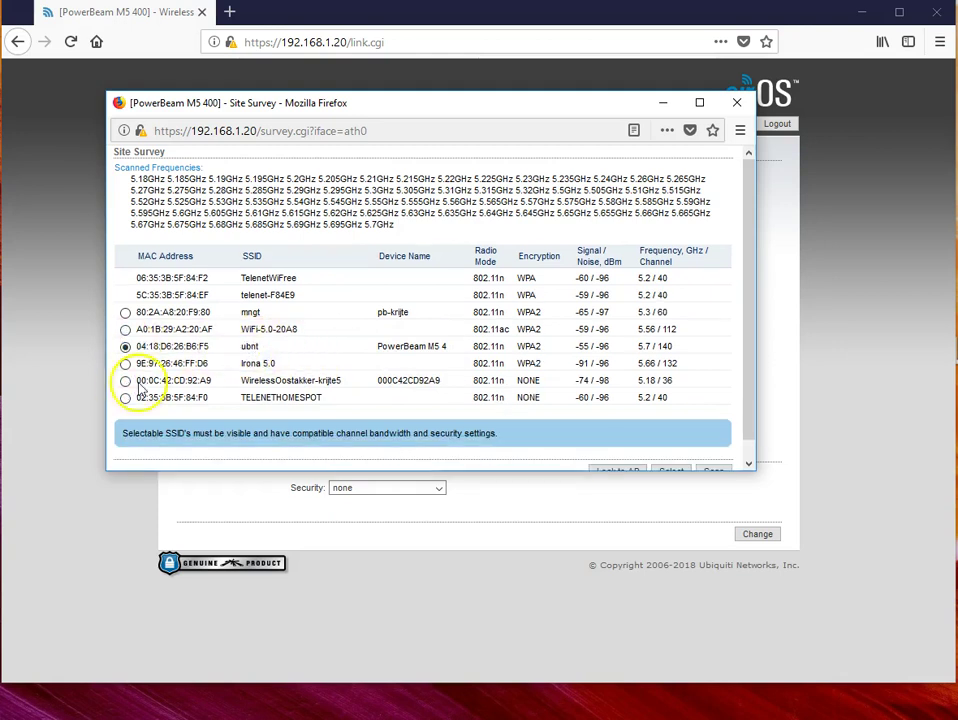
drag(459, 473, 462, 520)
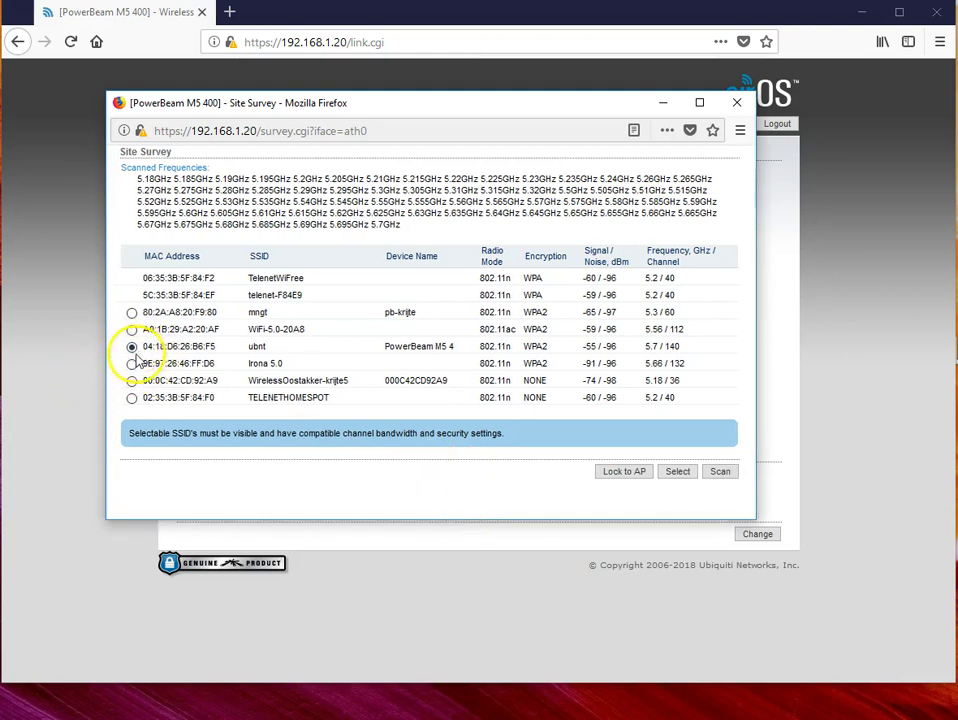
click(678, 472)
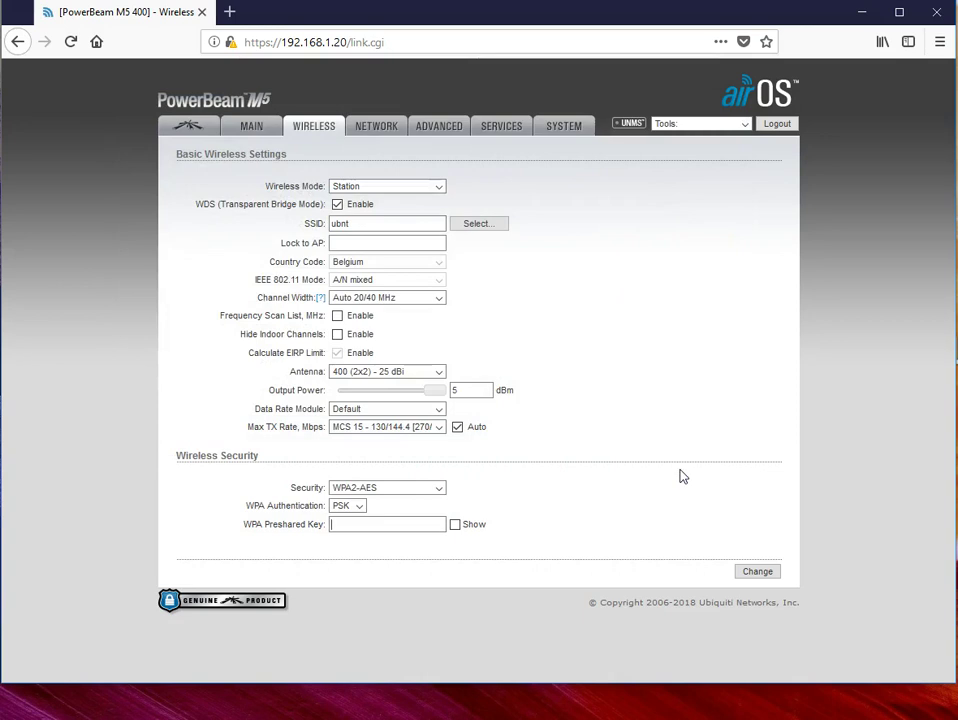
Step: Enter the WPA preshared key, then save and apply the wireless settings
click(336, 524)
click(757, 572)
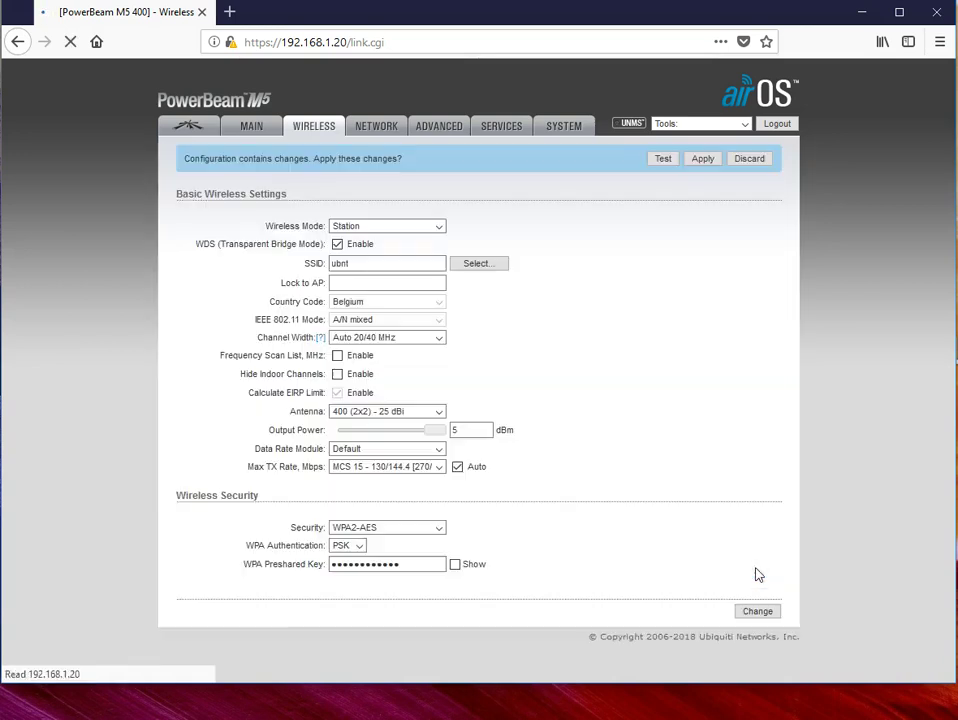
click(703, 158)
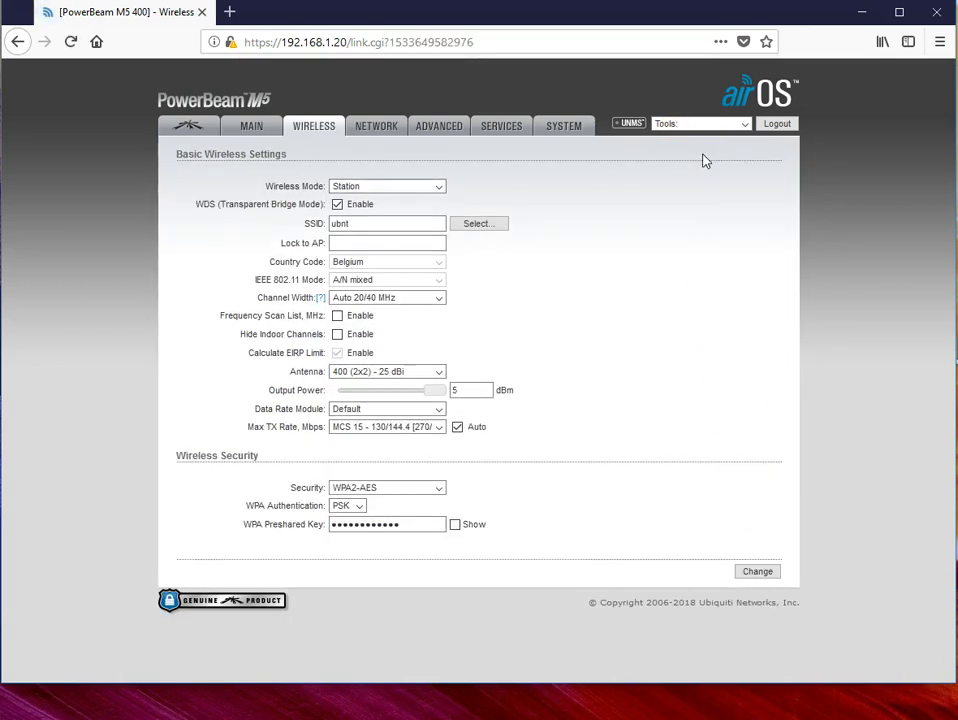
Step: Load the Main tab, retrying until it shows the Station WDS link at -49 dBm
click(253, 131)
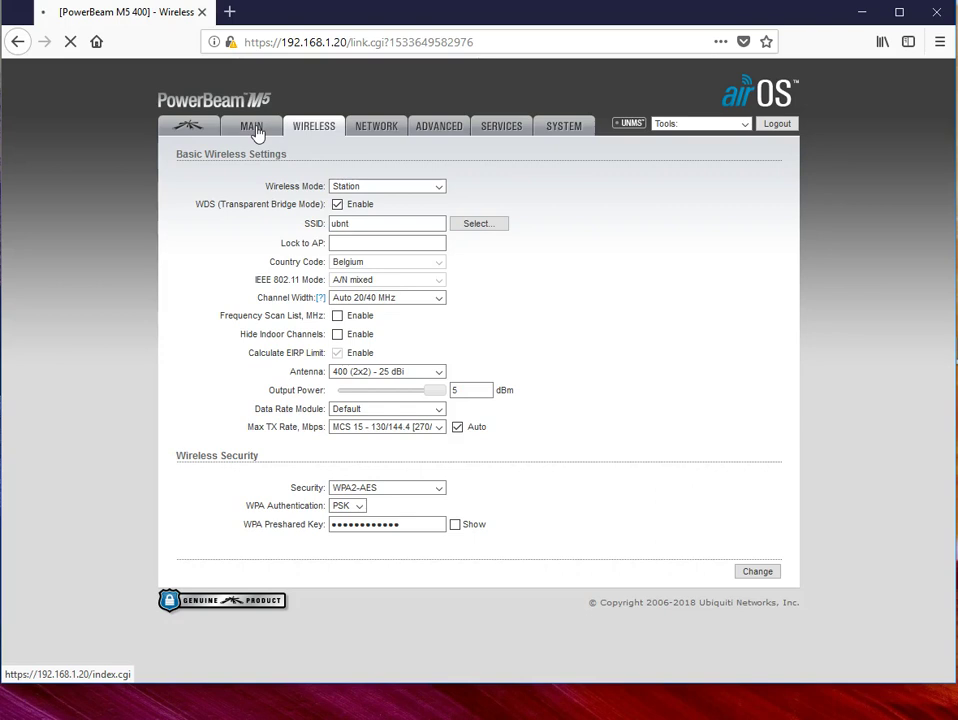
click(257, 132)
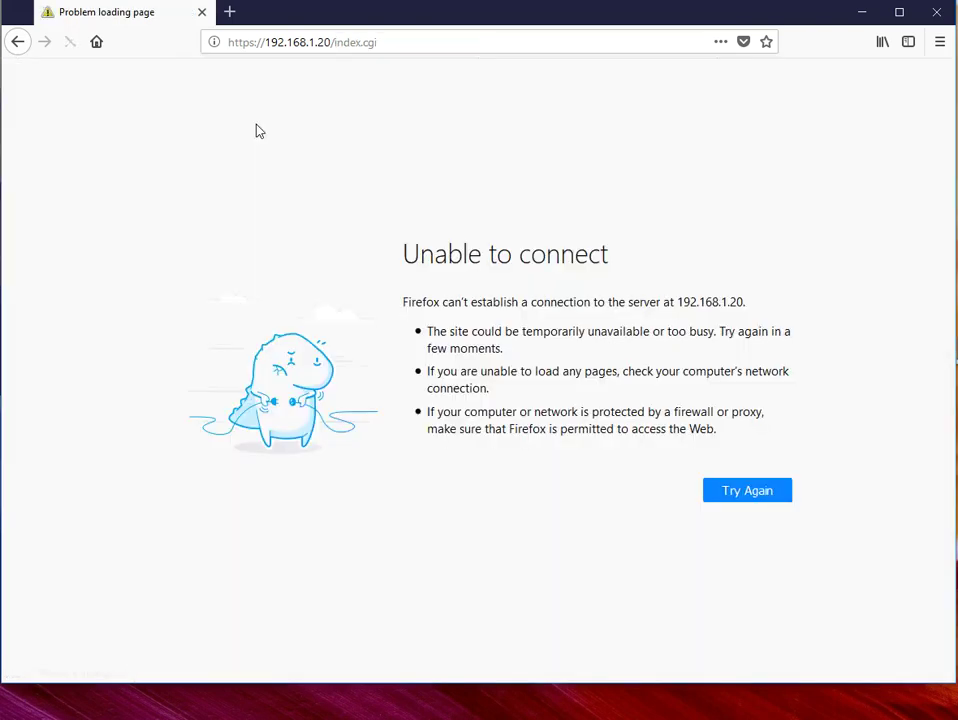
click(752, 497)
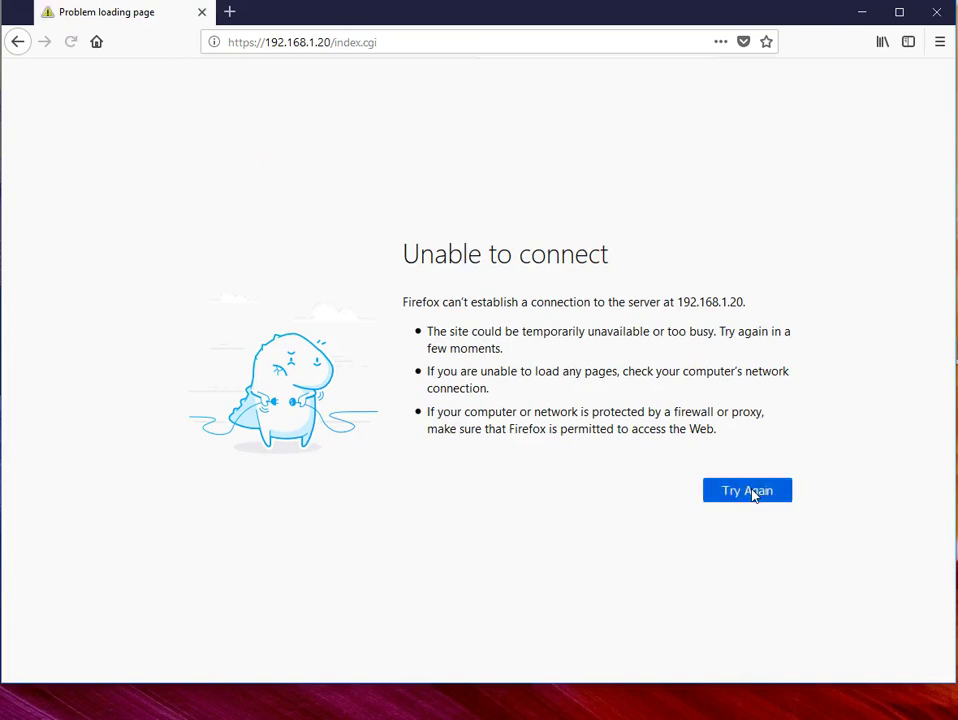
click(752, 496)
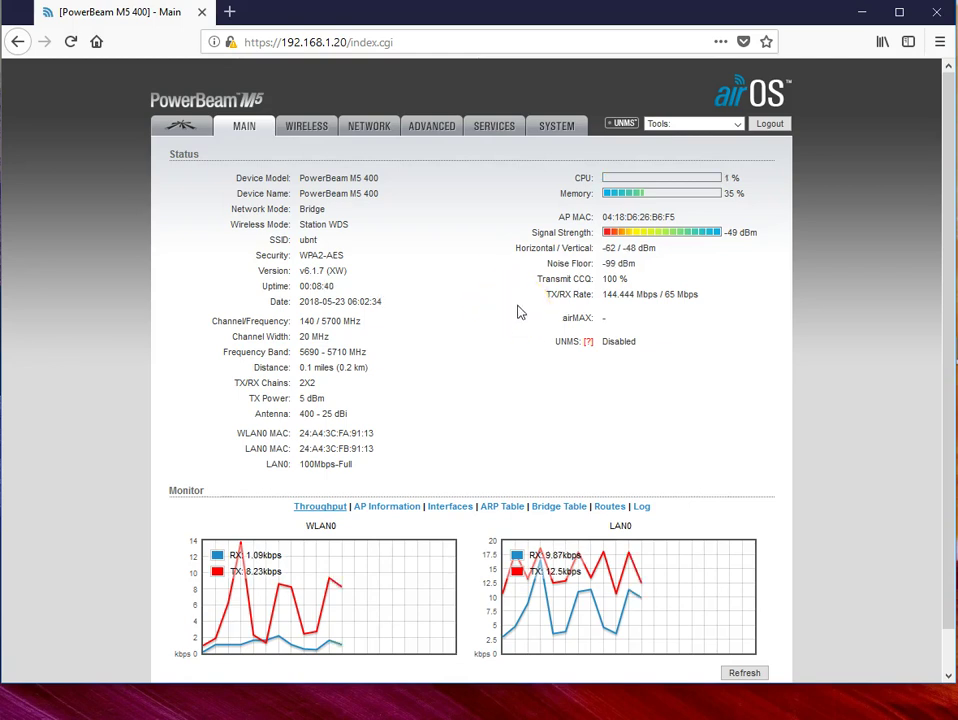
Step: Go to the Wireless tab showing Station WDS, SSID ubnt and WPA2-AES
click(529, 305)
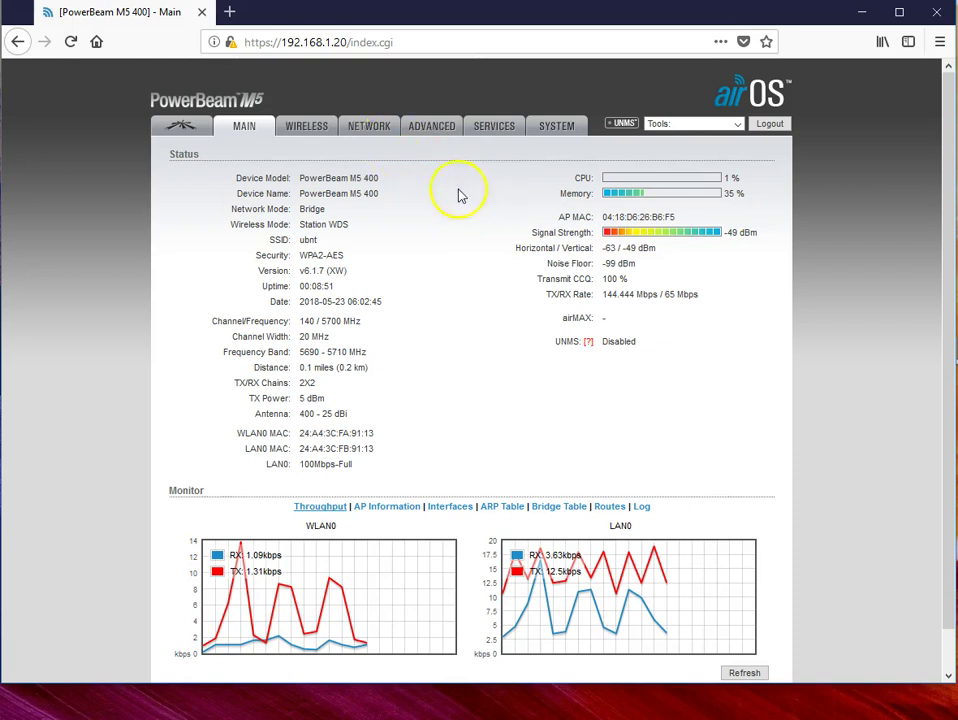
click(310, 131)
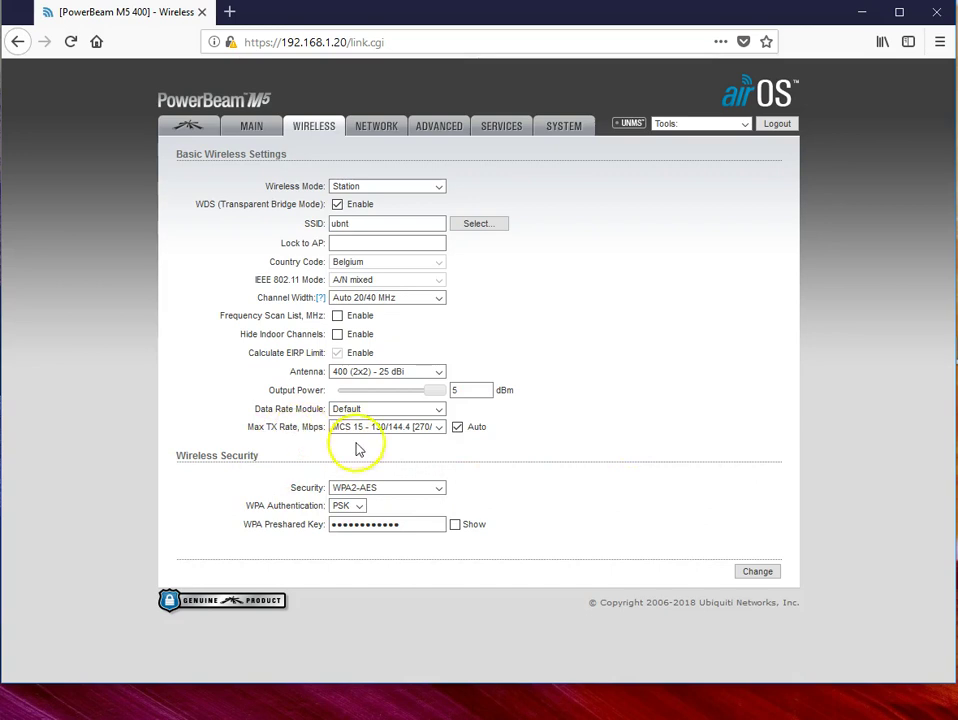
Step: Set Max TX Rate to MCS 6 instead of Auto, then save and apply
click(457, 427)
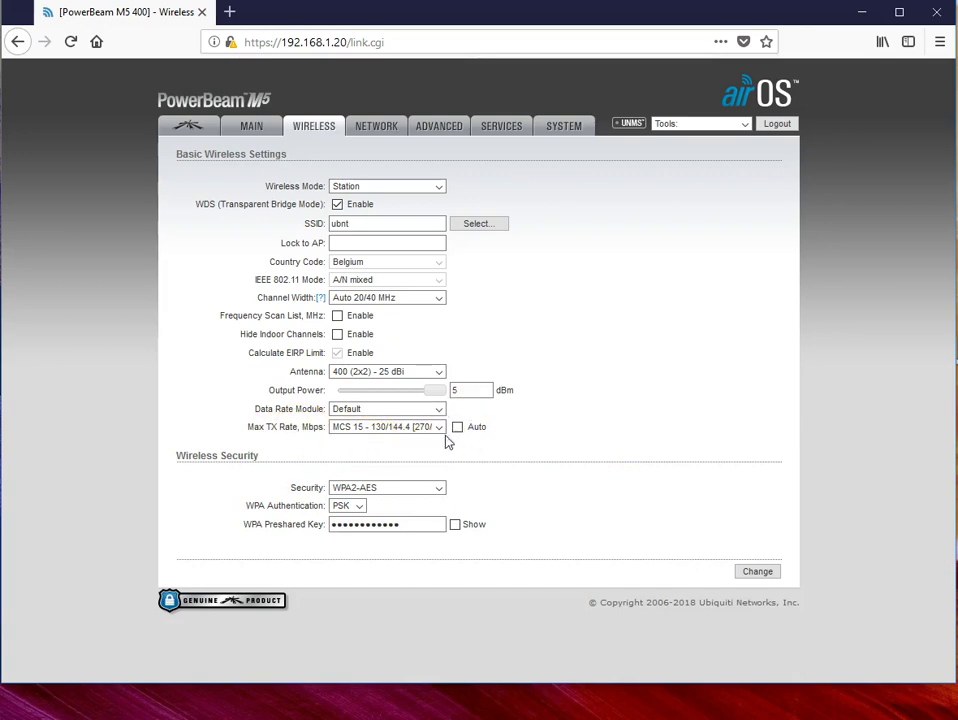
click(438, 427)
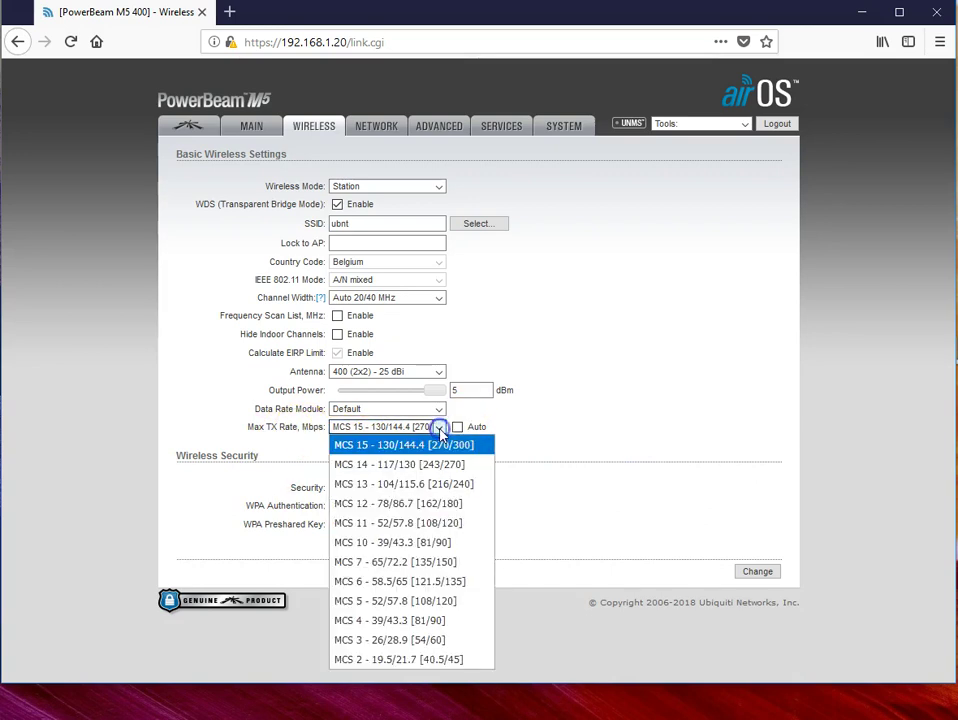
click(369, 583)
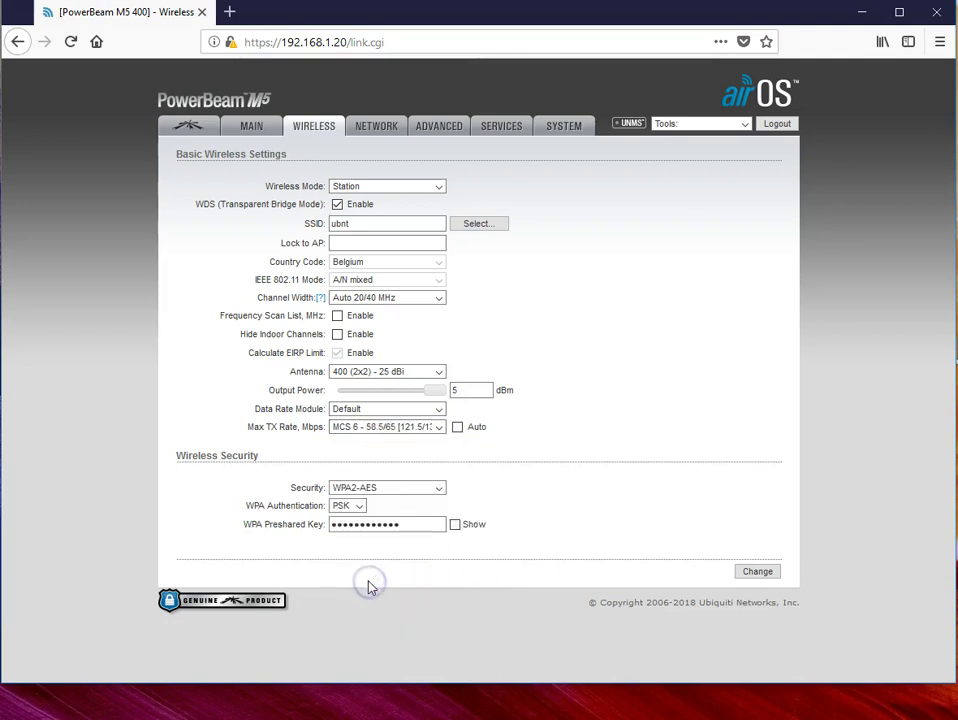
click(757, 573)
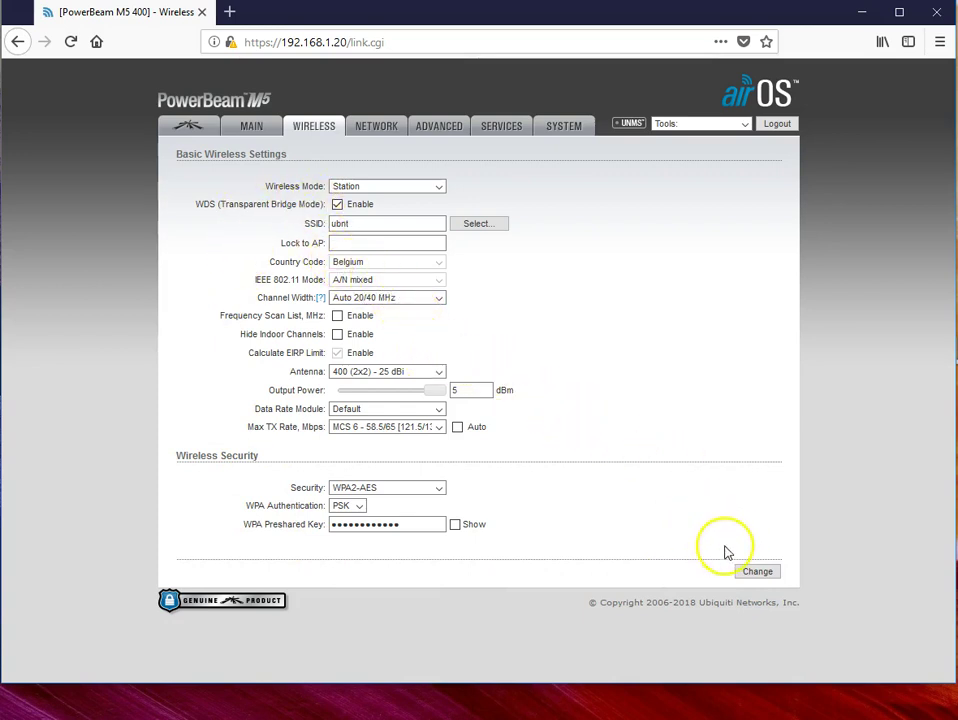
click(757, 574)
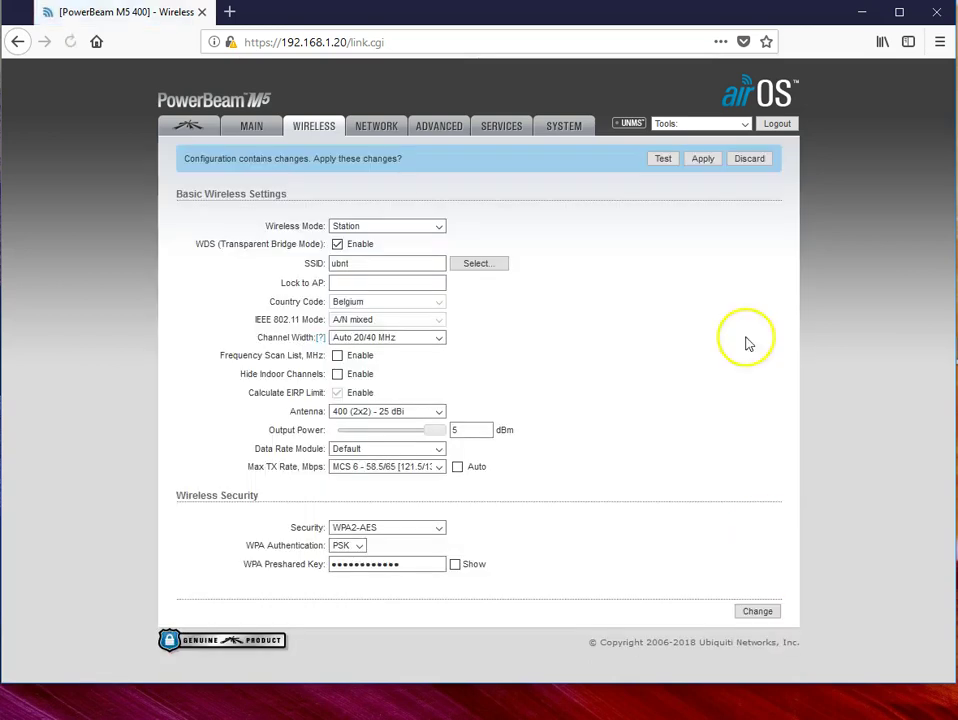
click(706, 162)
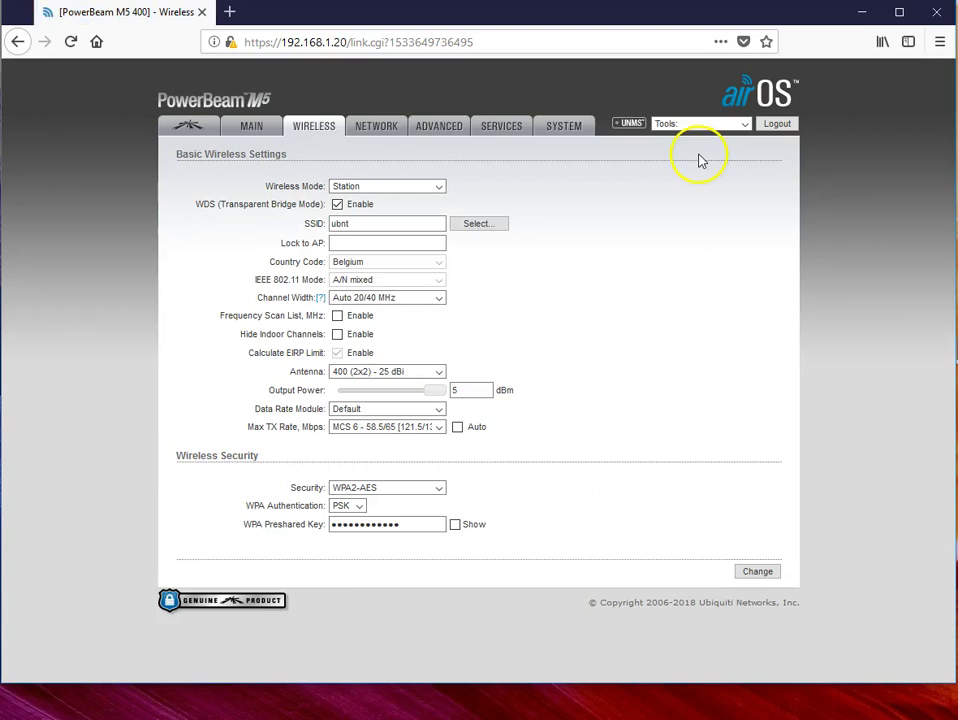
Step: Load the Advanced tab, retrying until it shows distance 0.4 miles with auto adjust
click(434, 132)
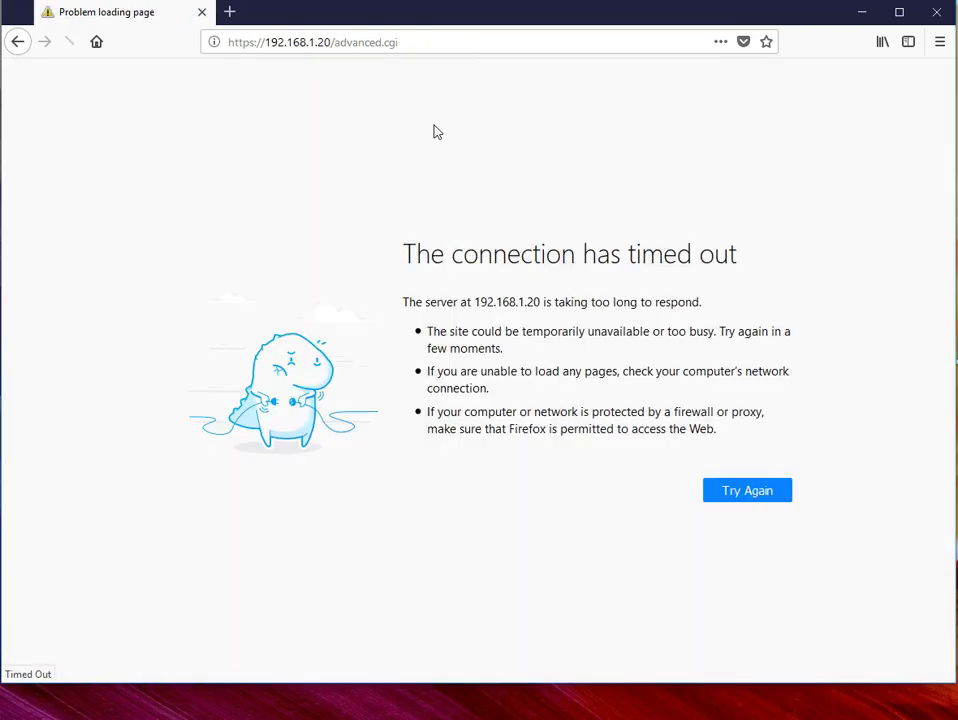
click(760, 493)
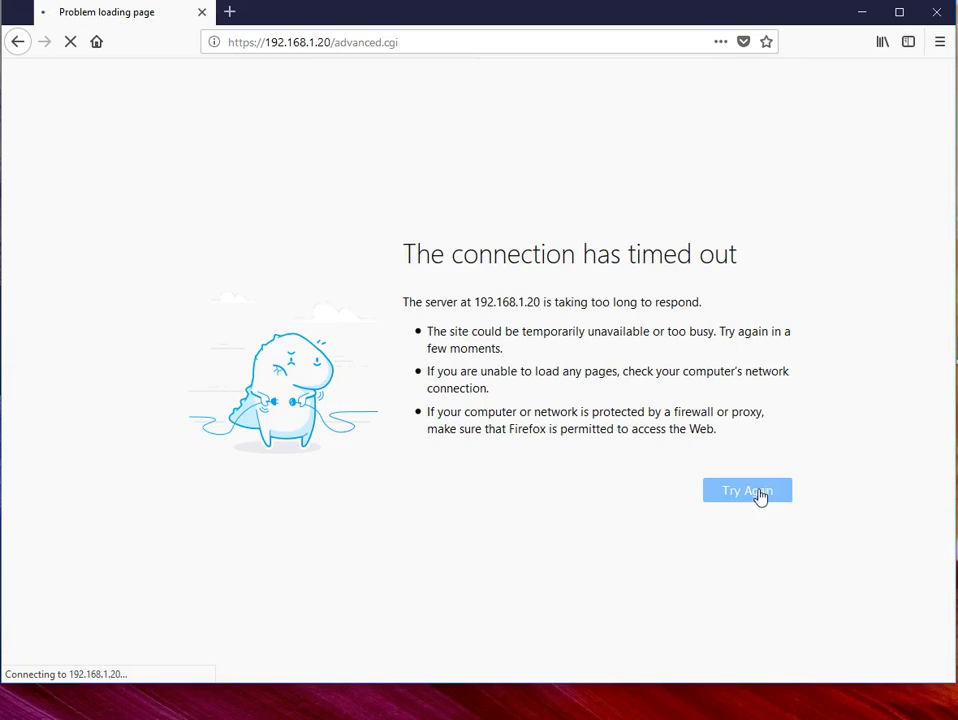
click(759, 494)
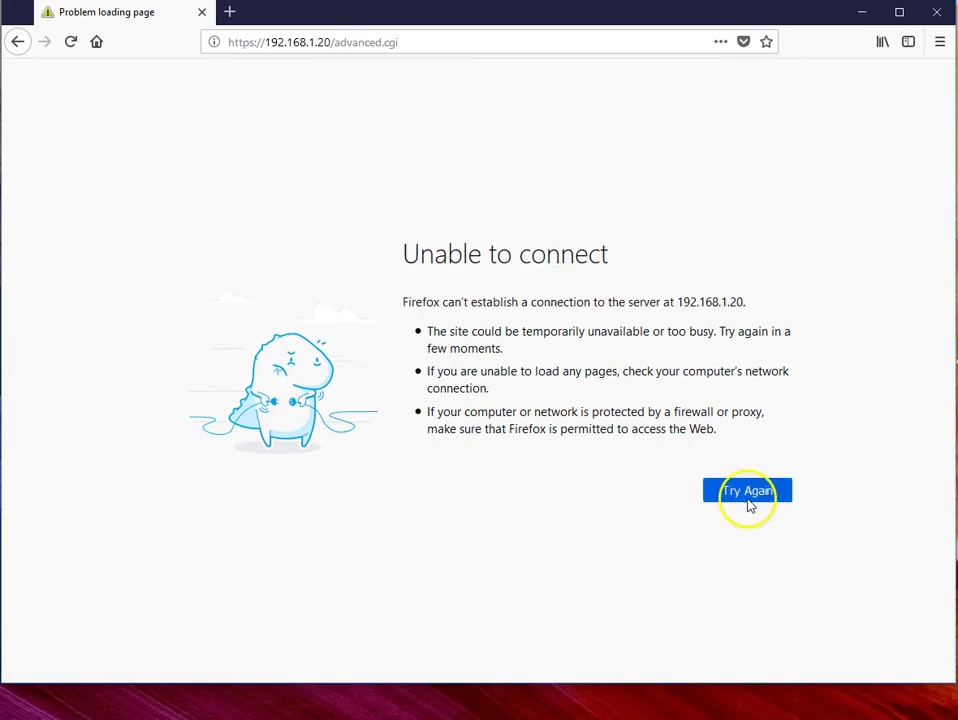
click(754, 493)
click(754, 494)
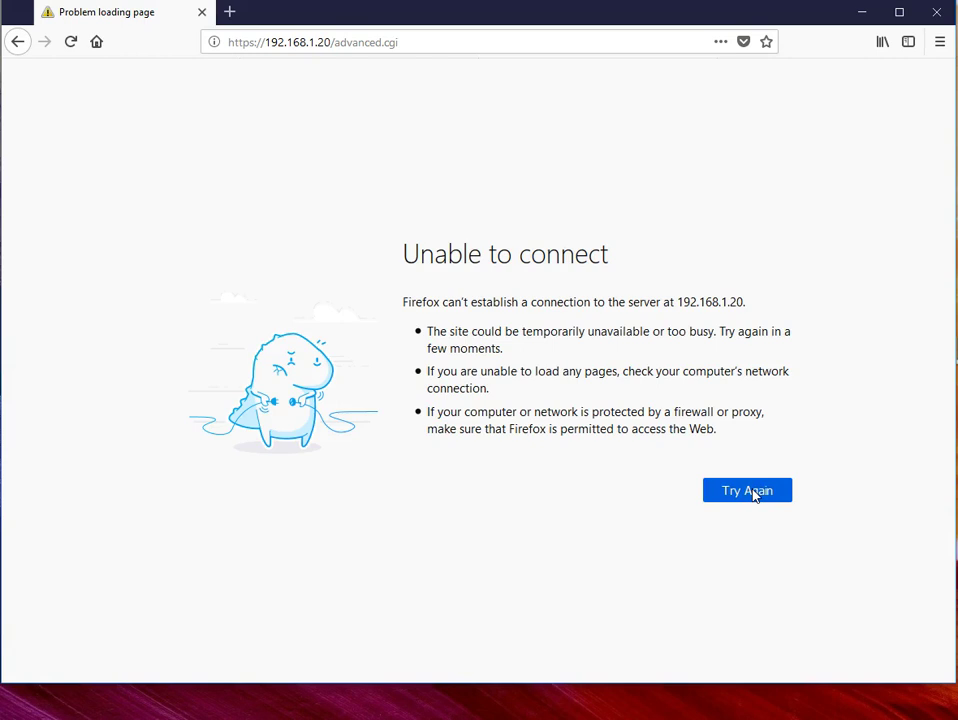
click(747, 497)
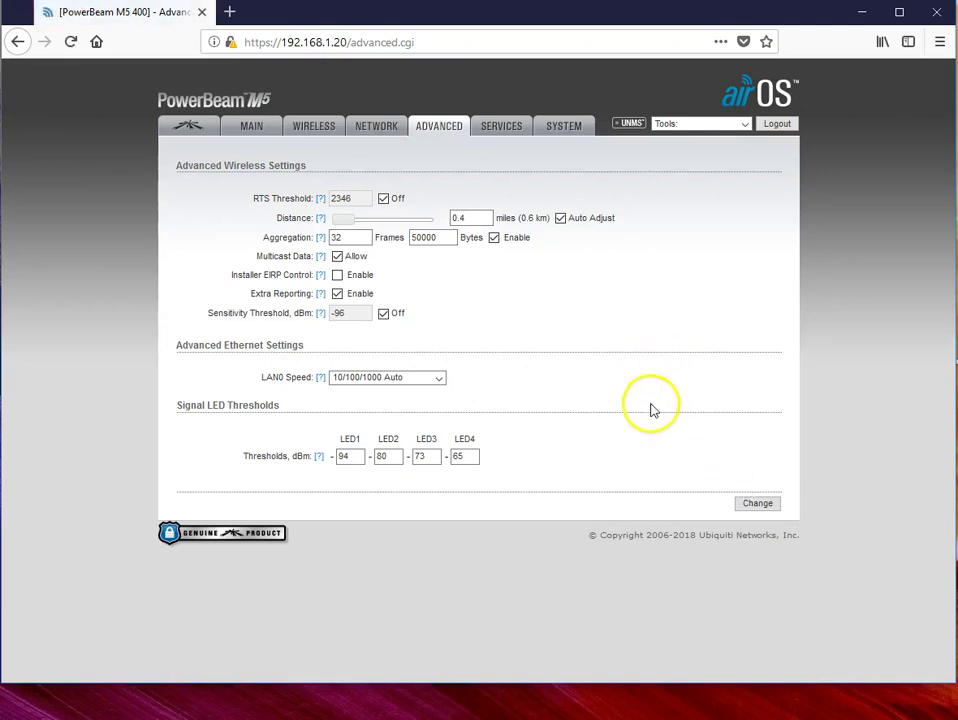
Step: Disable Auto Adjust, set the link distance to 0.9 miles (1.4 km), and apply it
click(561, 219)
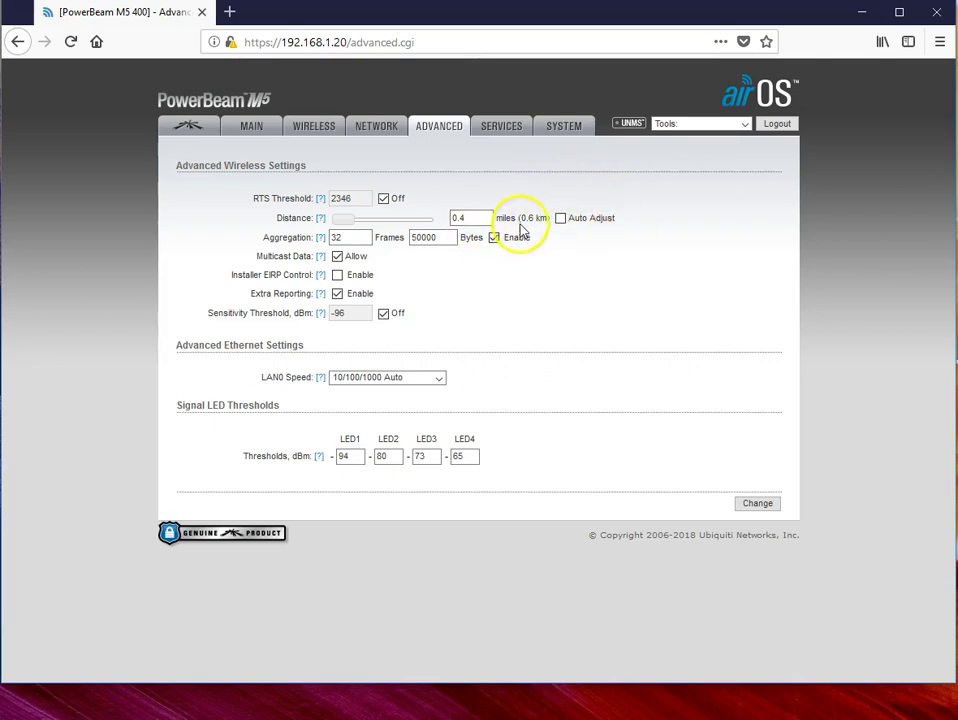
drag(344, 218, 348, 226)
click(349, 456)
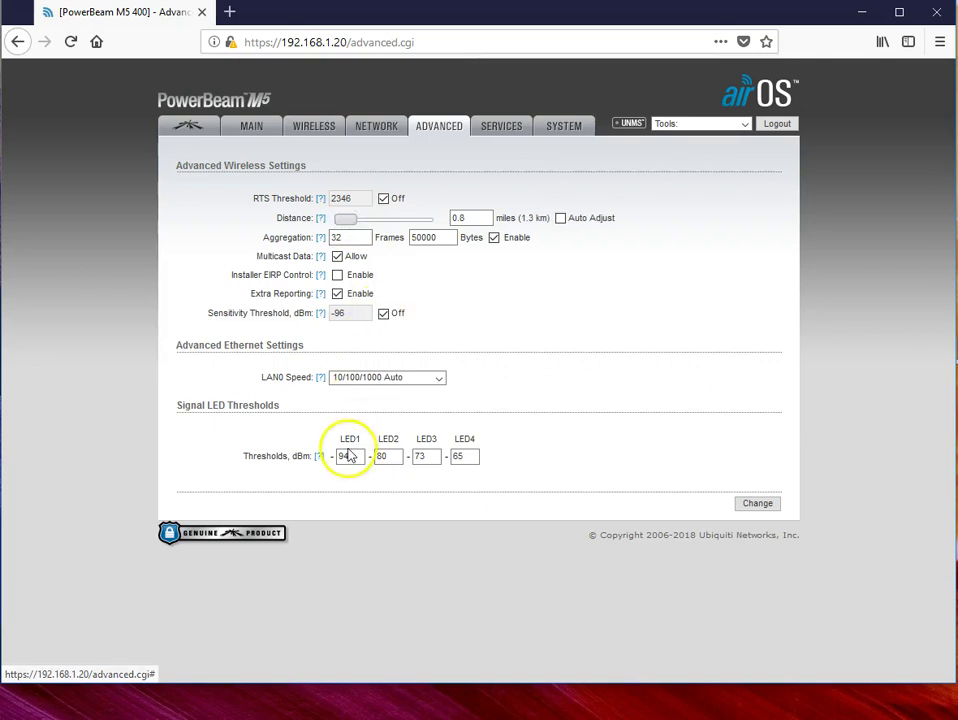
key(Right)
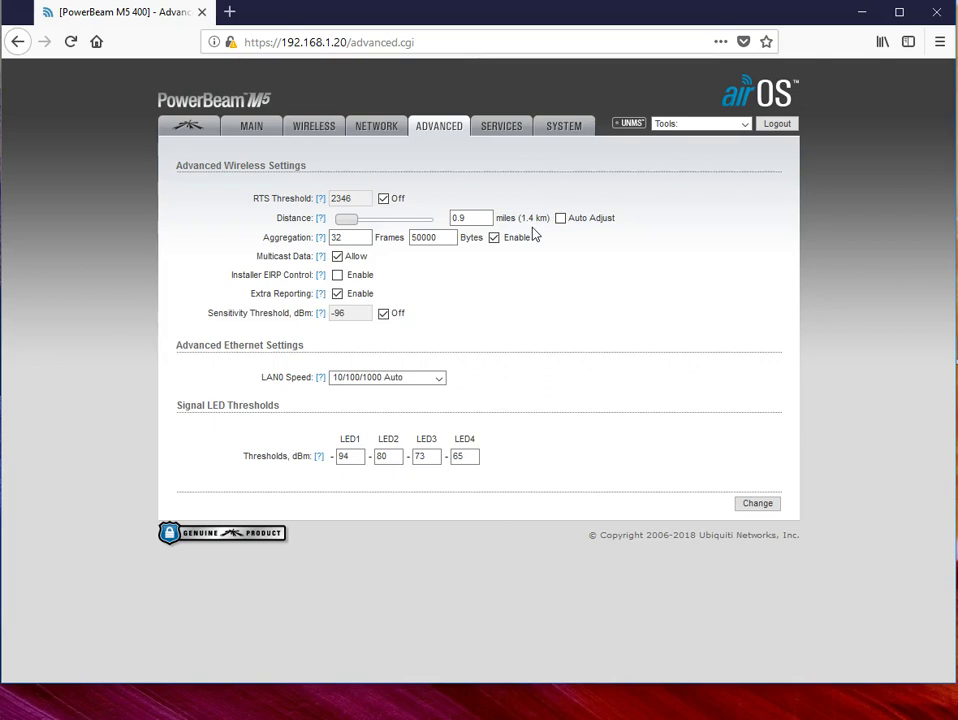
click(757, 504)
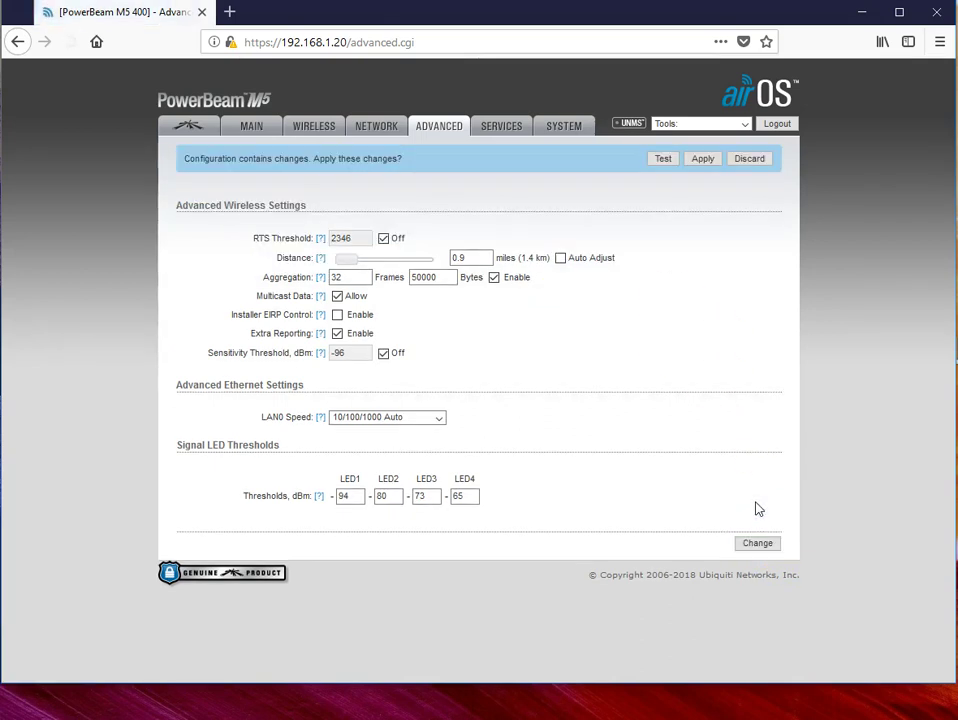
click(702, 160)
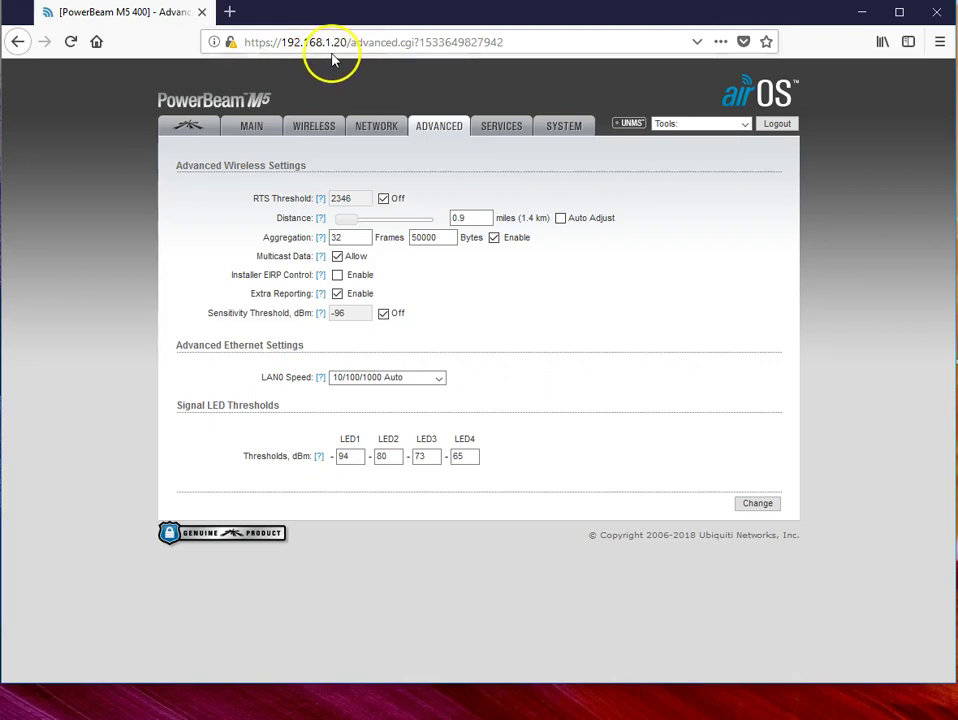
Step: Load the Network page at 192.168.1.20, retrying after Firefox's connection error
click(379, 132)
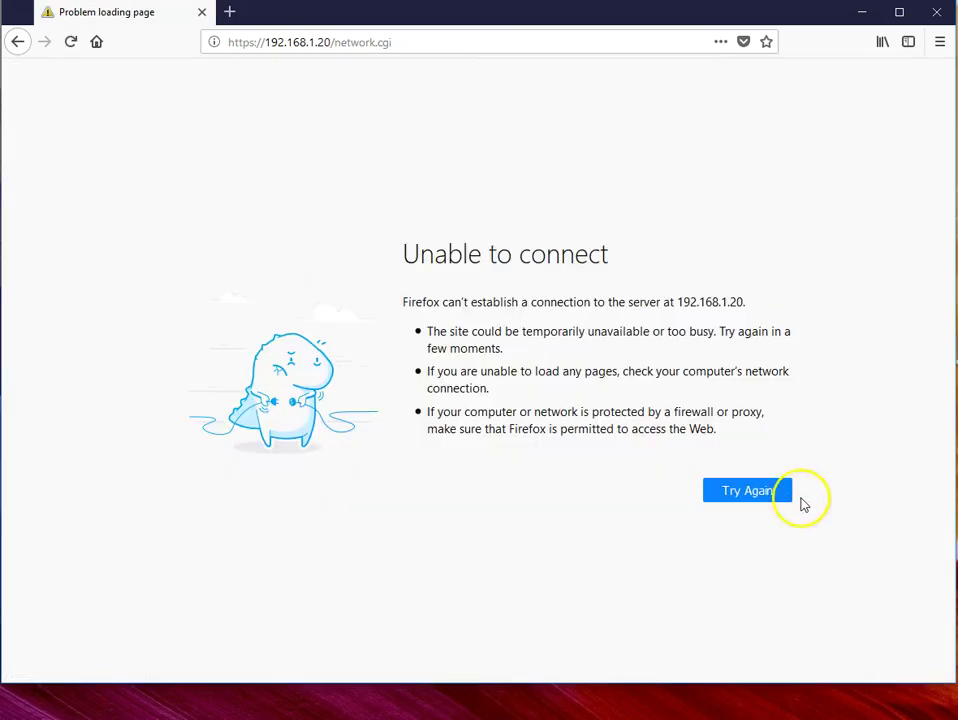
click(773, 491)
click(746, 494)
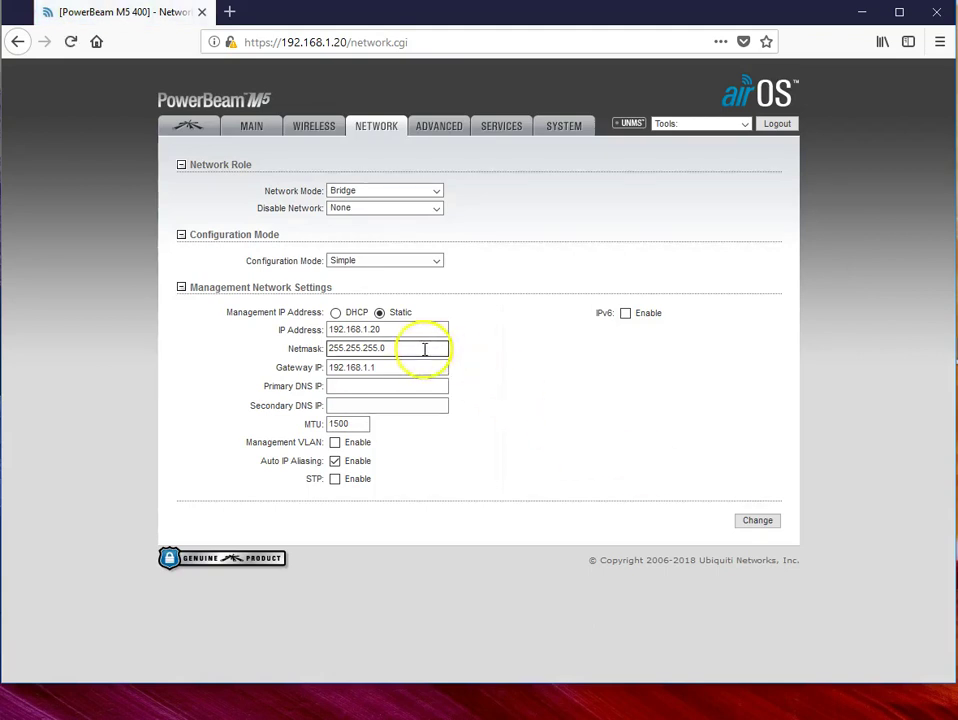
Step: Change the device IP address from 192.168.1.20 to 192.168.1.3
click(388, 331)
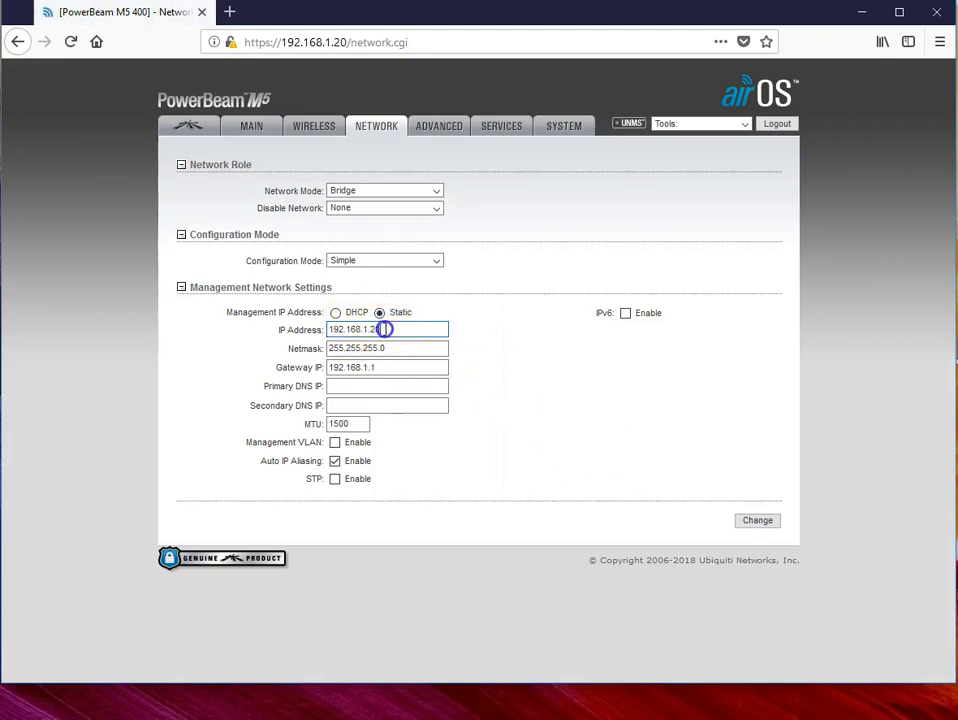
key(BackSpace)
key(BackSpace)
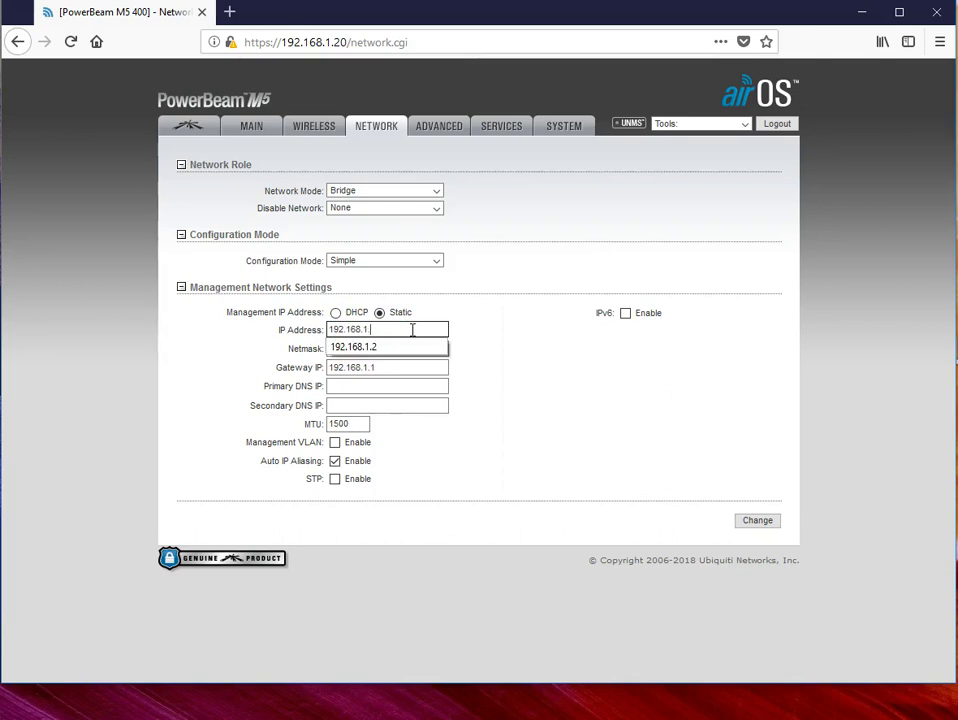
text(3)
click(413, 328)
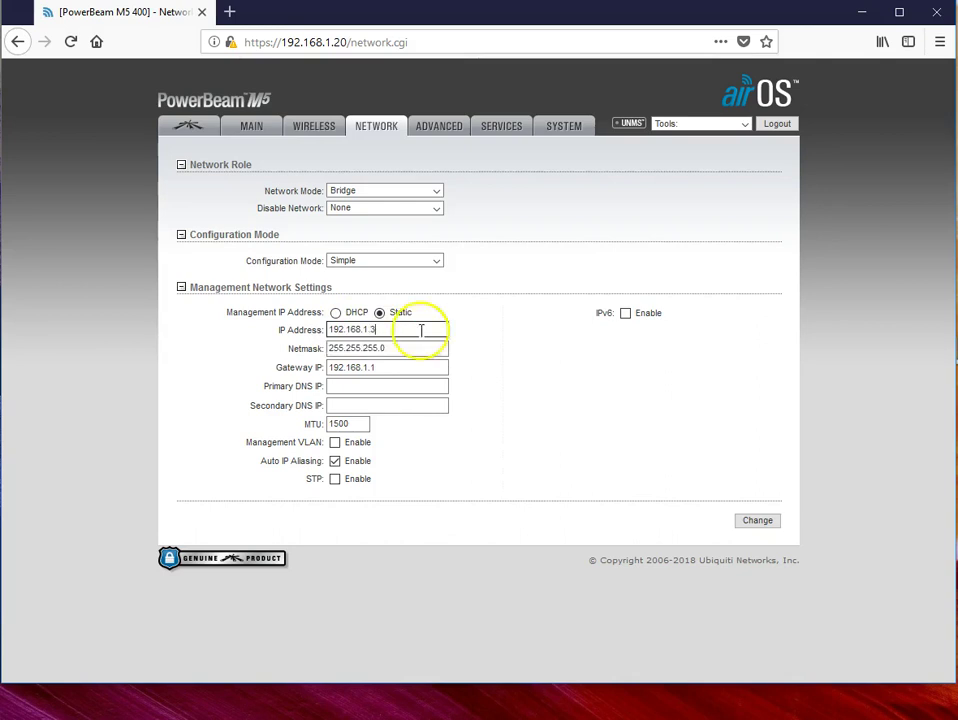
Step: Copy the gateway 192.168.1.1 into the Primary DNS IP field
click(384, 366)
drag(384, 366, 299, 358)
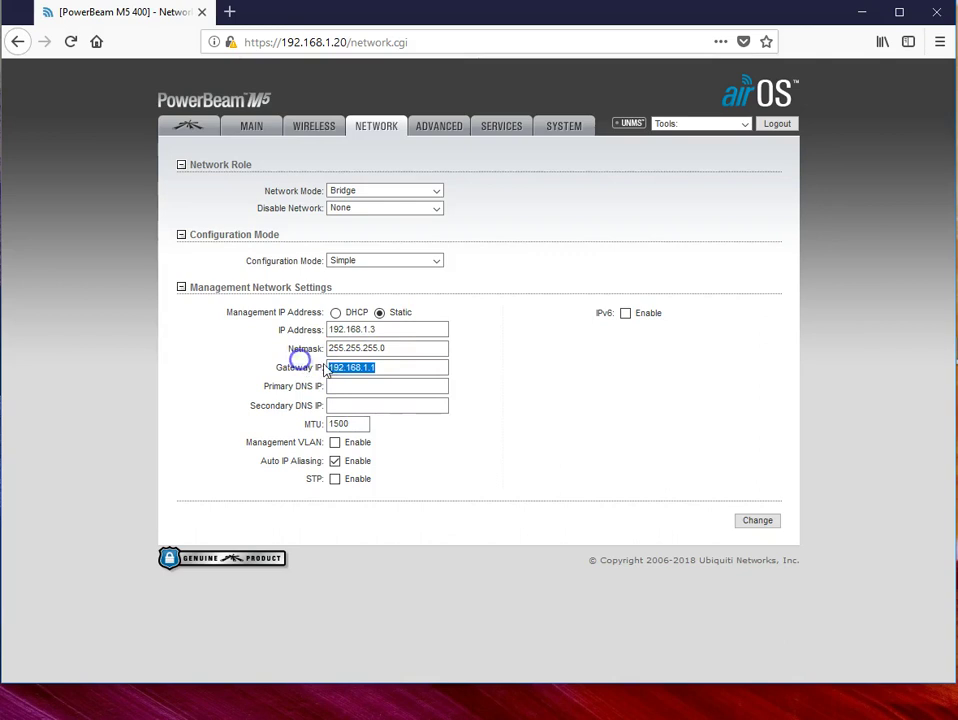
right_click(337, 368)
click(377, 421)
click(345, 386)
right_click(339, 388)
click(401, 460)
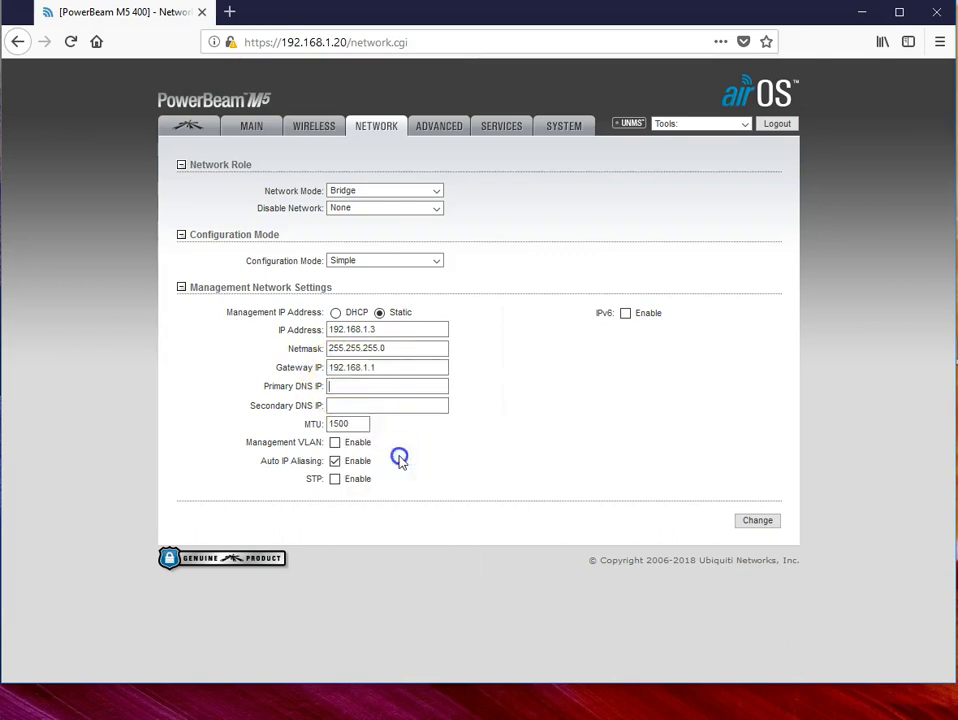
click(384, 403)
Step: Enter 8.8.8.8 as Secondary DNS IP, then submit and apply the network changes
click(340, 404)
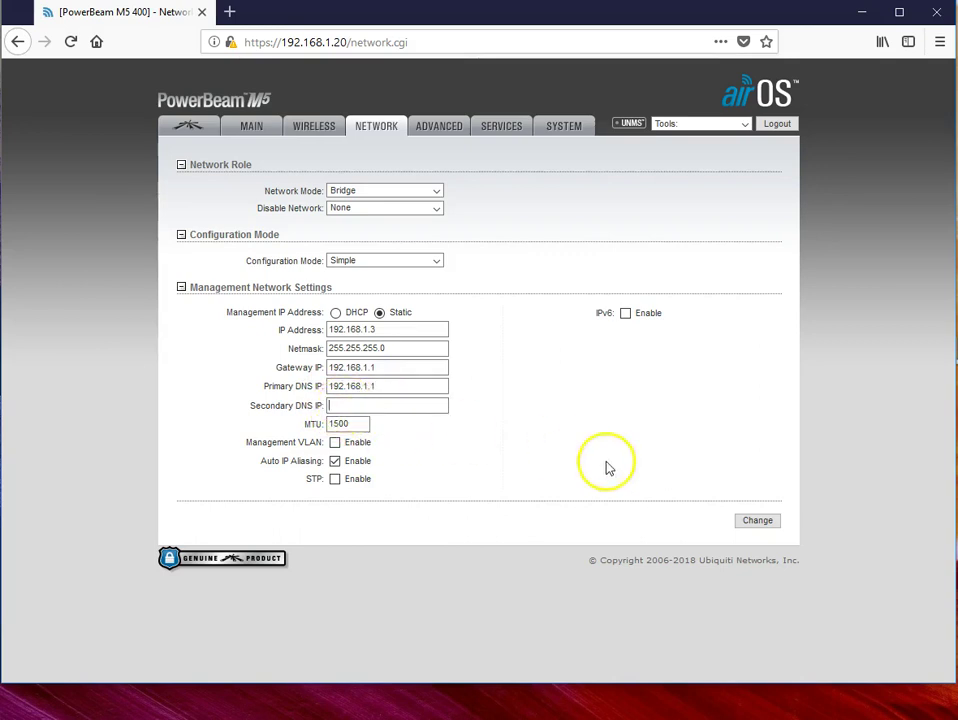
text(8.8.8.8)
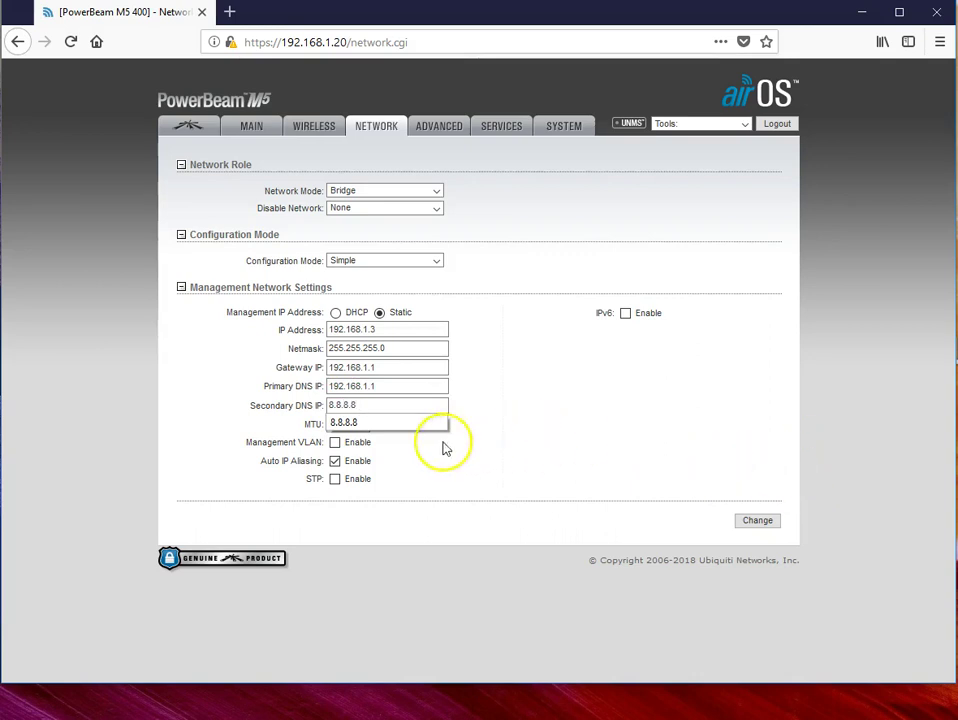
click(385, 424)
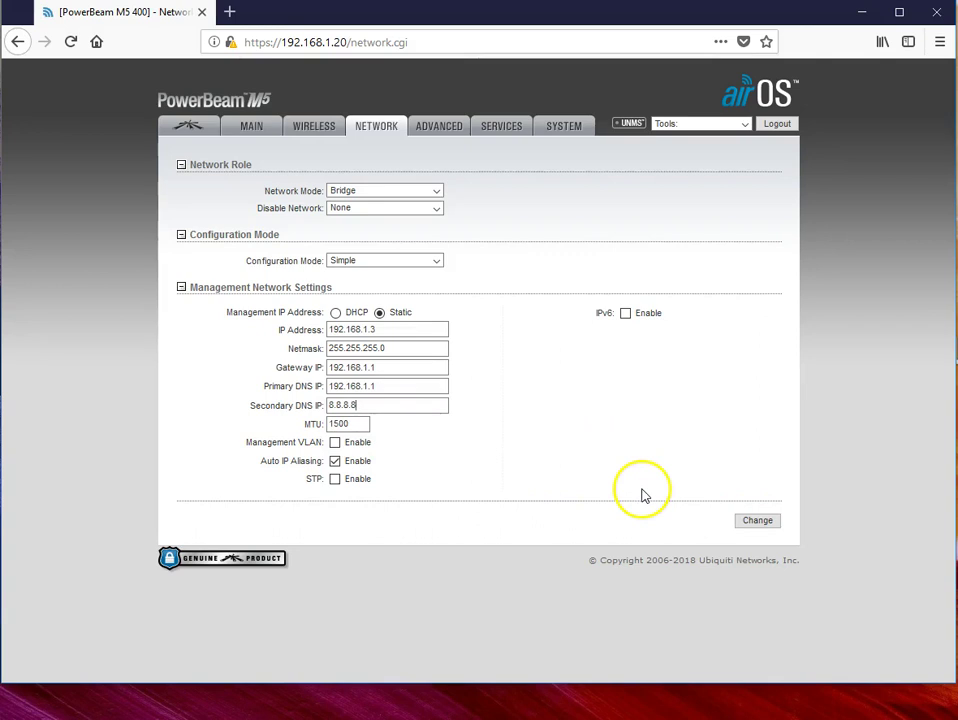
click(760, 524)
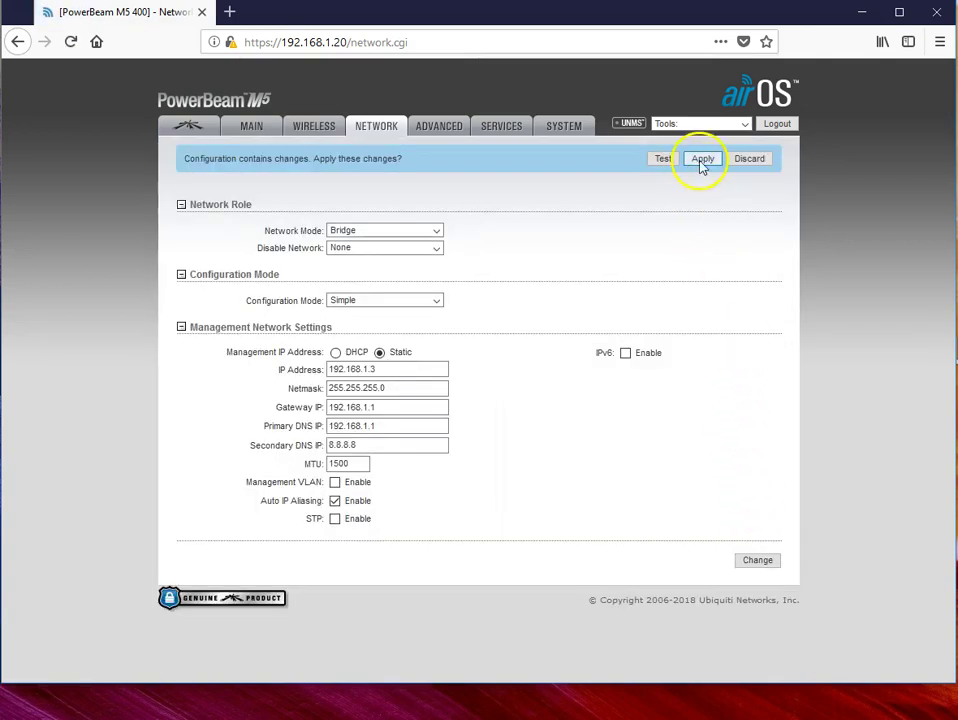
click(702, 161)
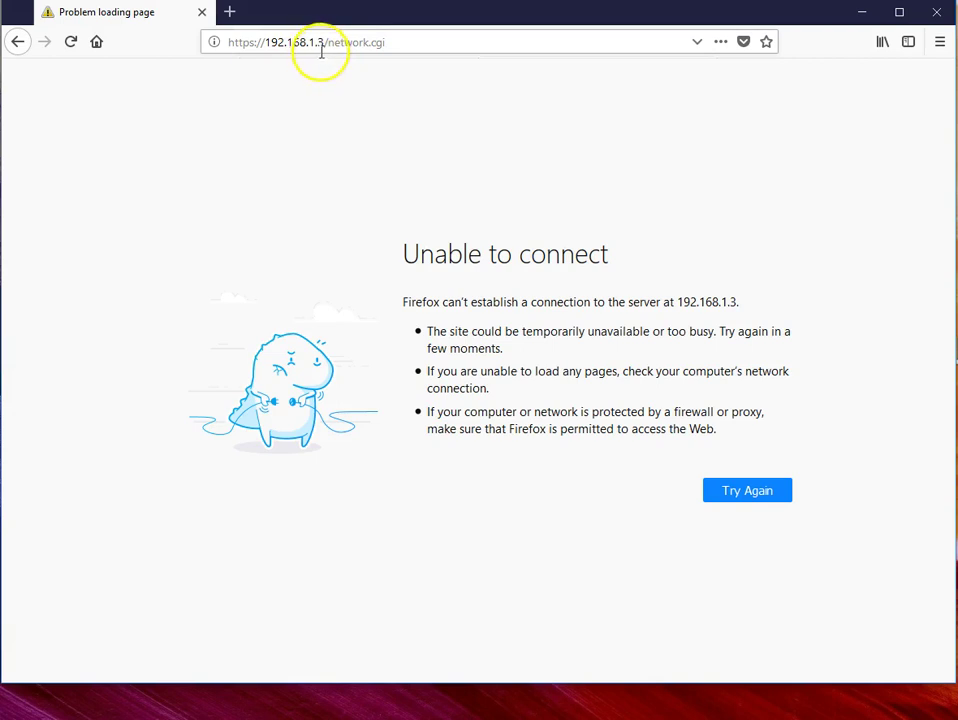
Step: Retry 192.168.1.3 and confirm a security exception for its self-signed certificate
click(747, 491)
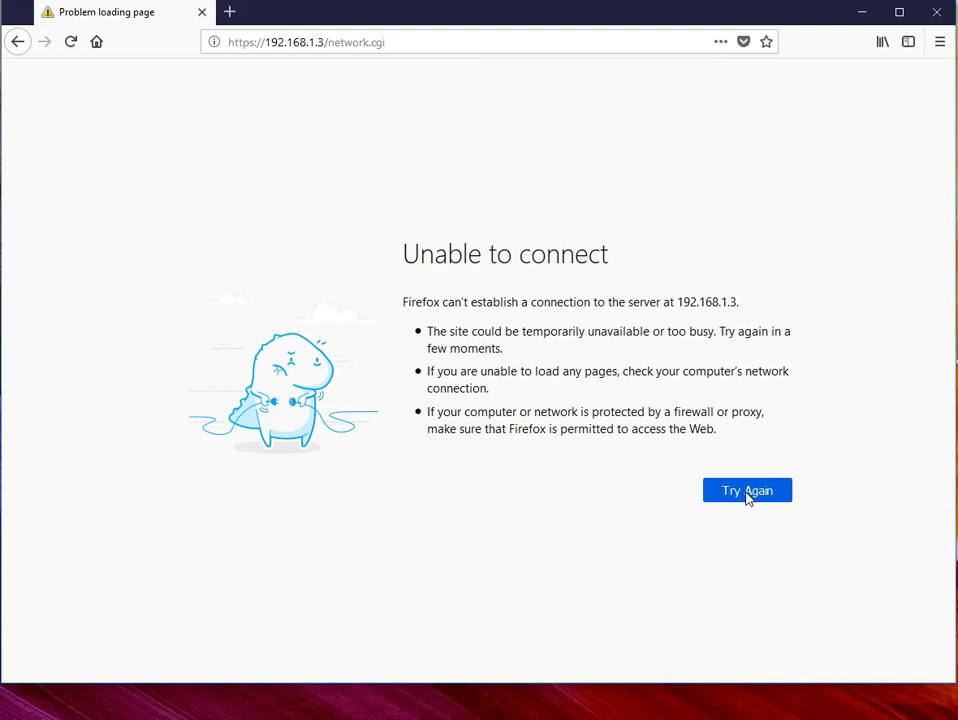
click(747, 495)
click(740, 458)
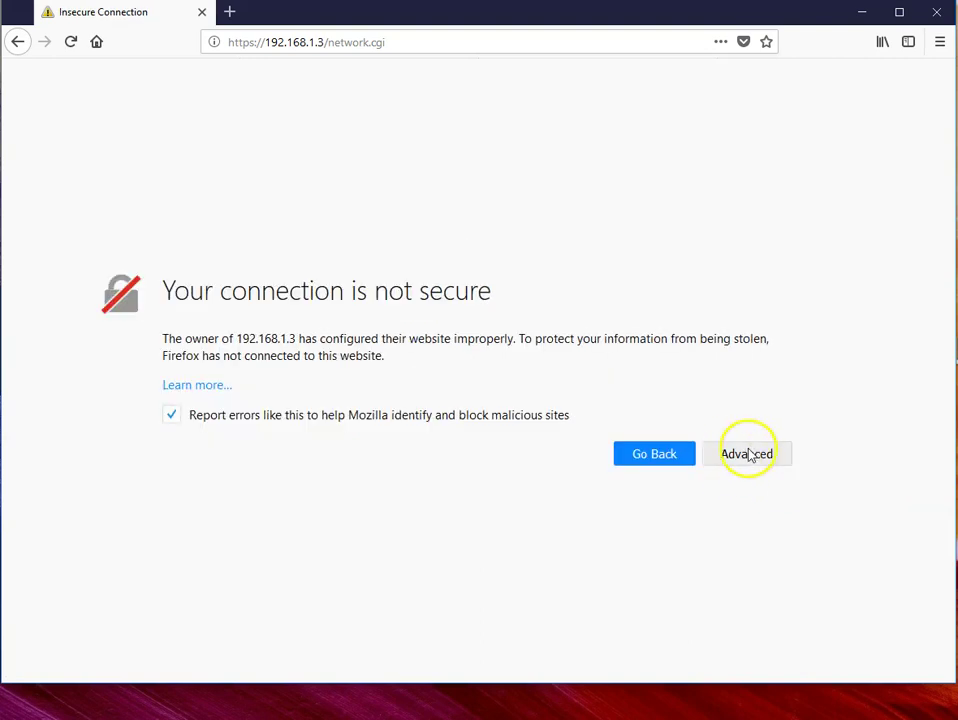
click(748, 455)
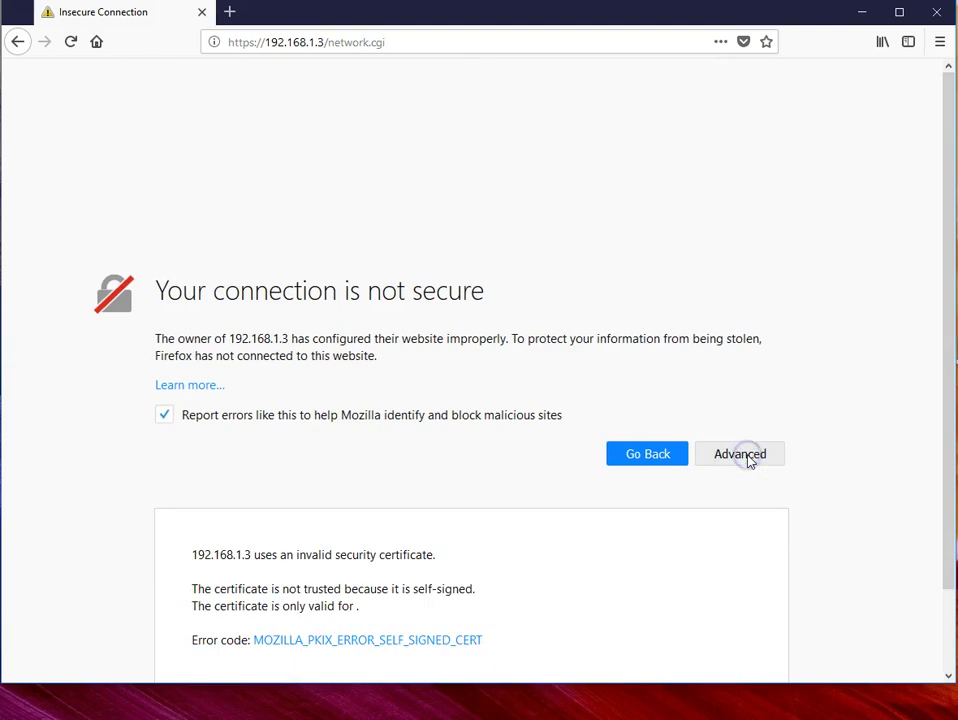
scroll(599, 584, down, 2)
click(733, 622)
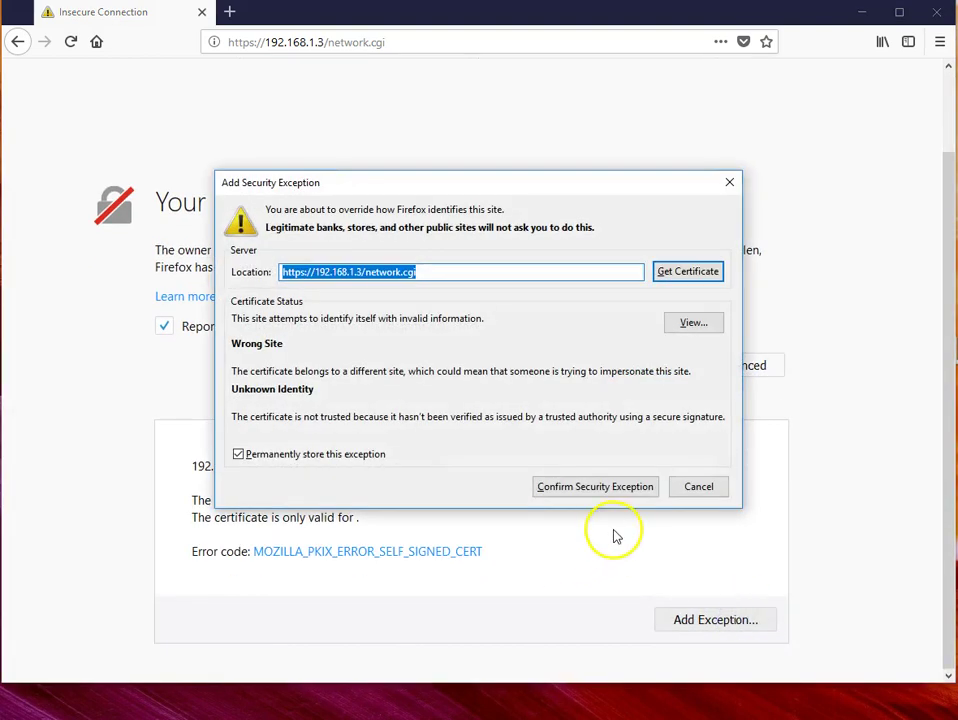
click(585, 488)
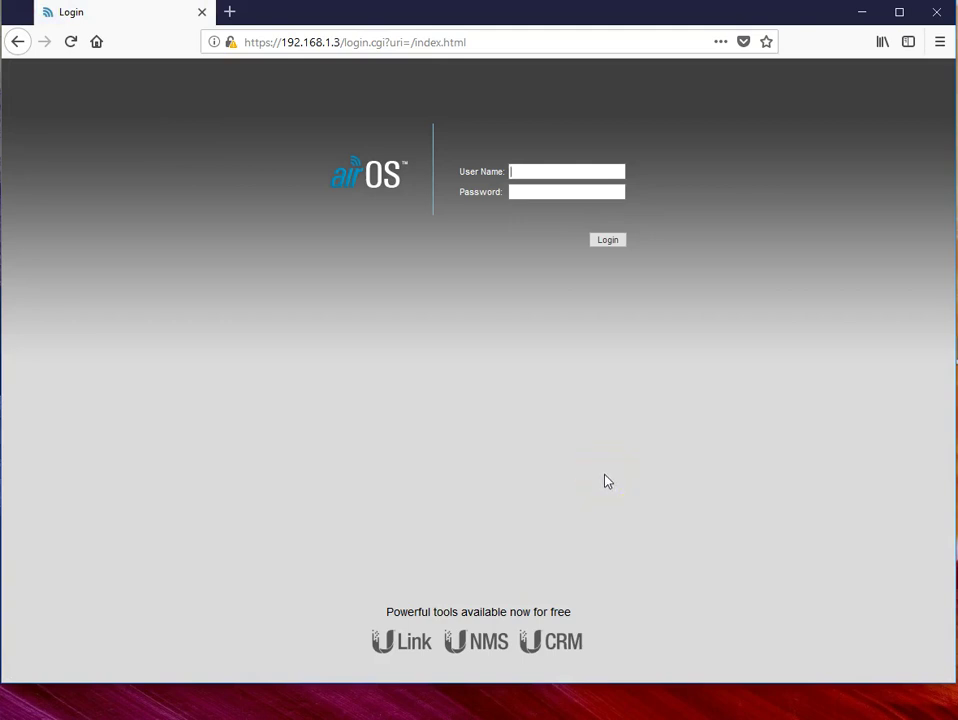
Step: Log in as admin, save the login in Firefox, and view the Main status page
text(a)
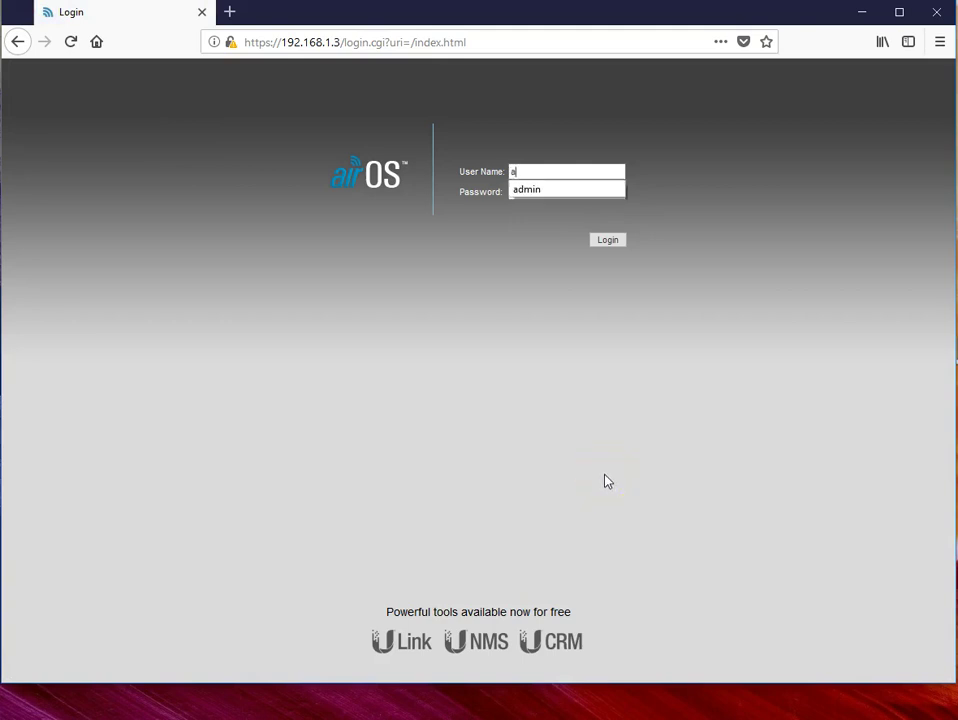
text(dmin)
key(Tab)
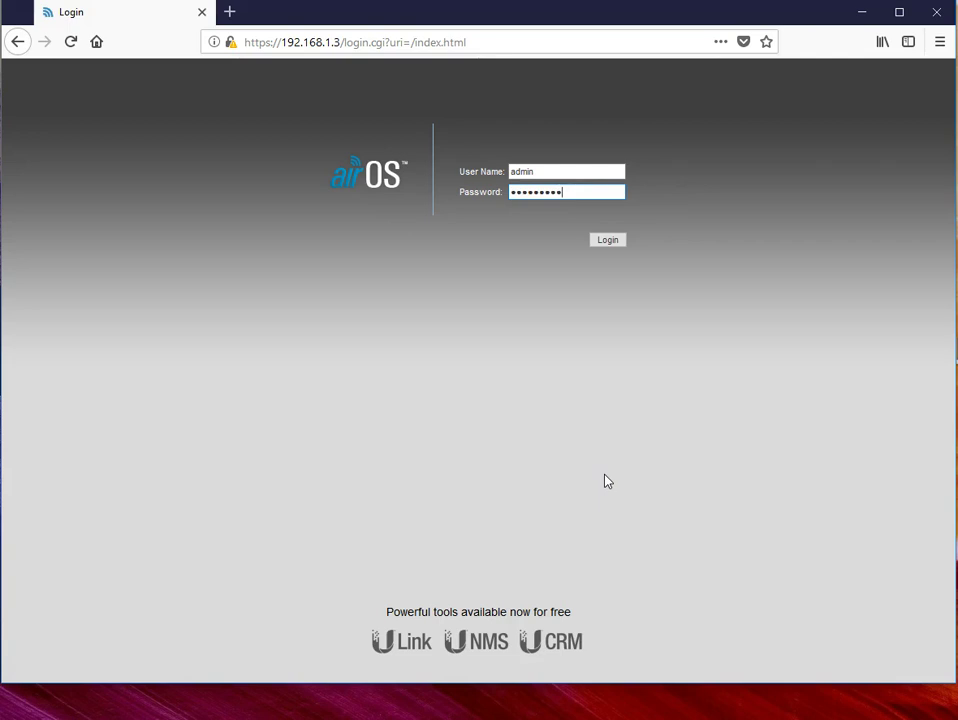
key(Return)
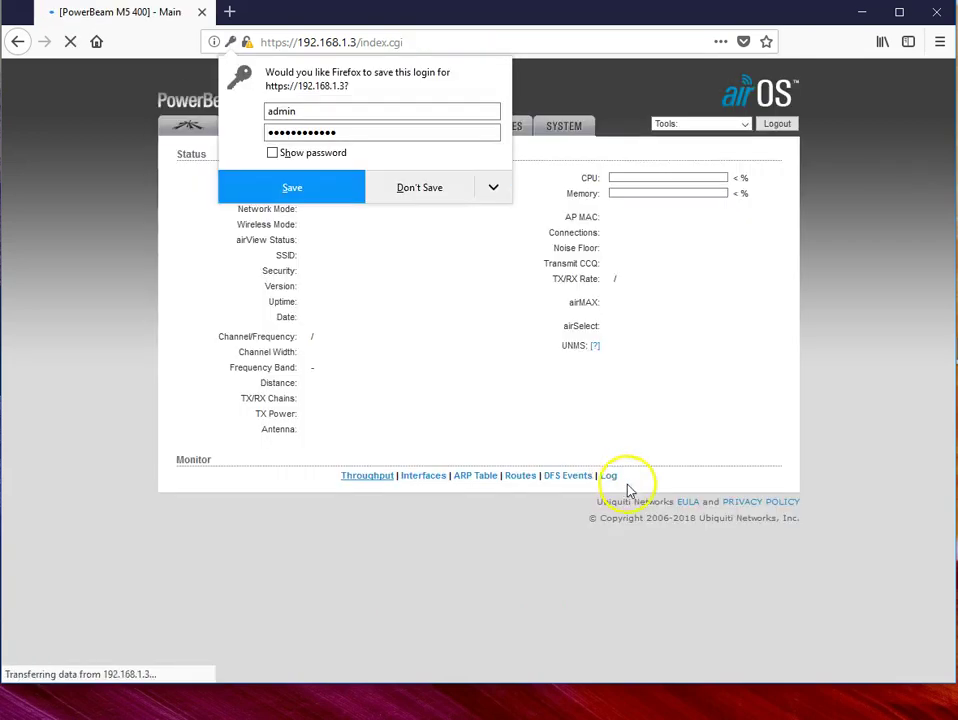
click(323, 186)
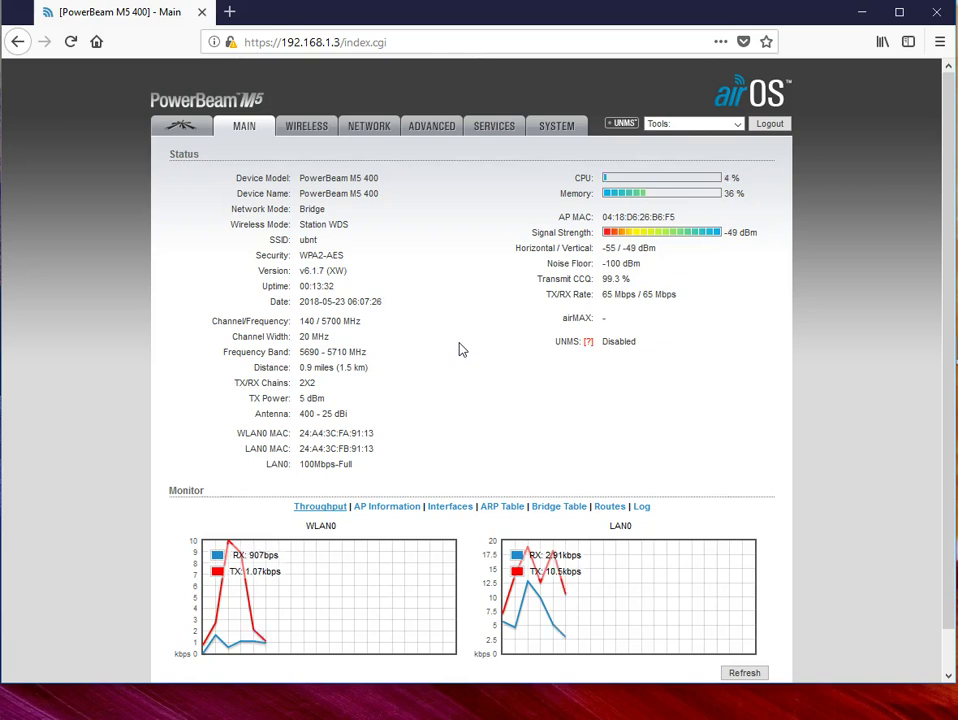
click(238, 420)
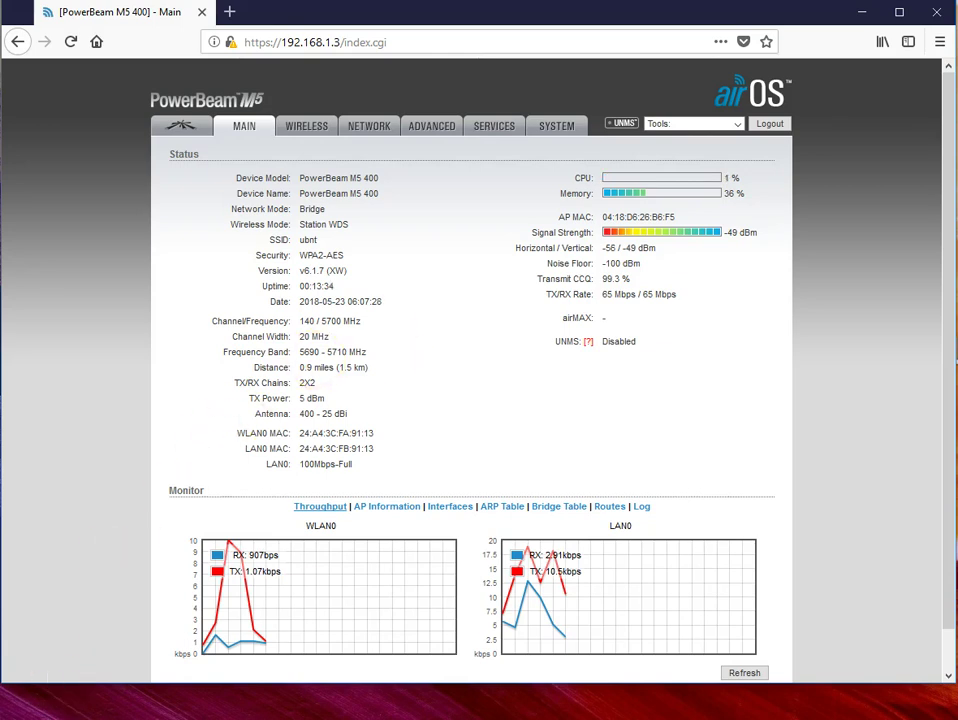